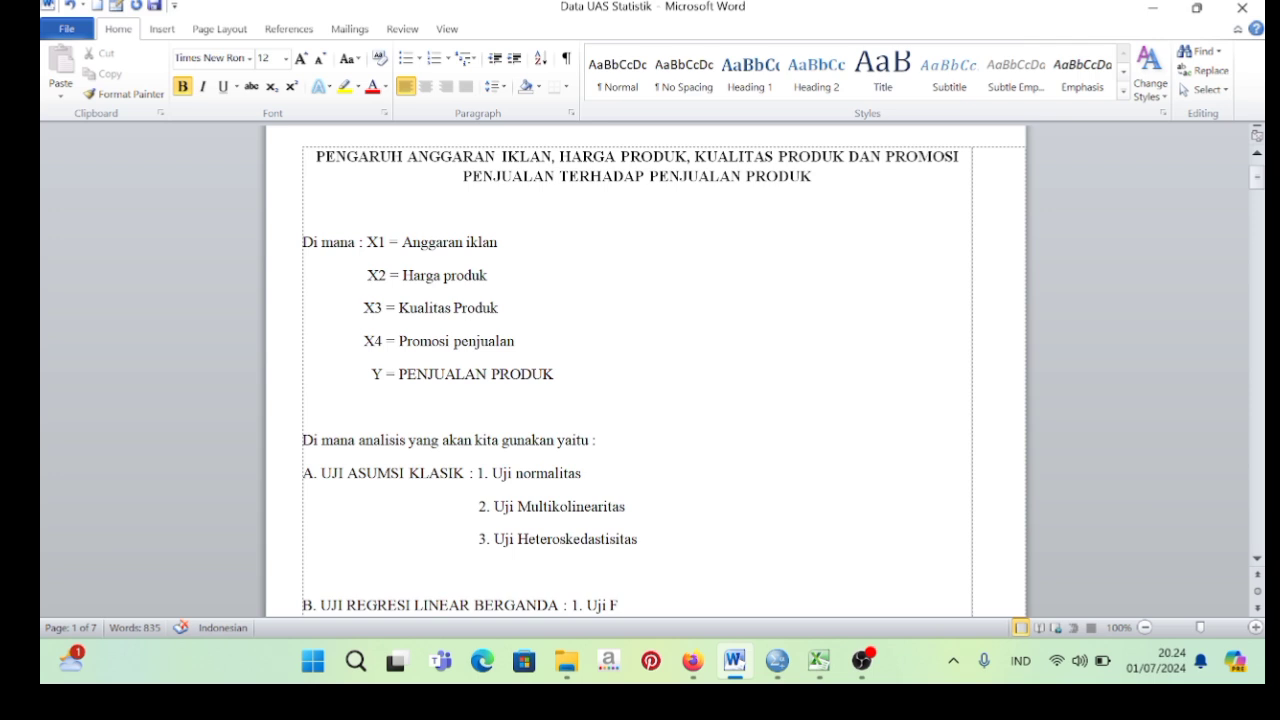
Review the planned analyses in the Word document and switch to the variable definitions in the SPSS Data Editor.
scroll(640, 370, "down", 3)
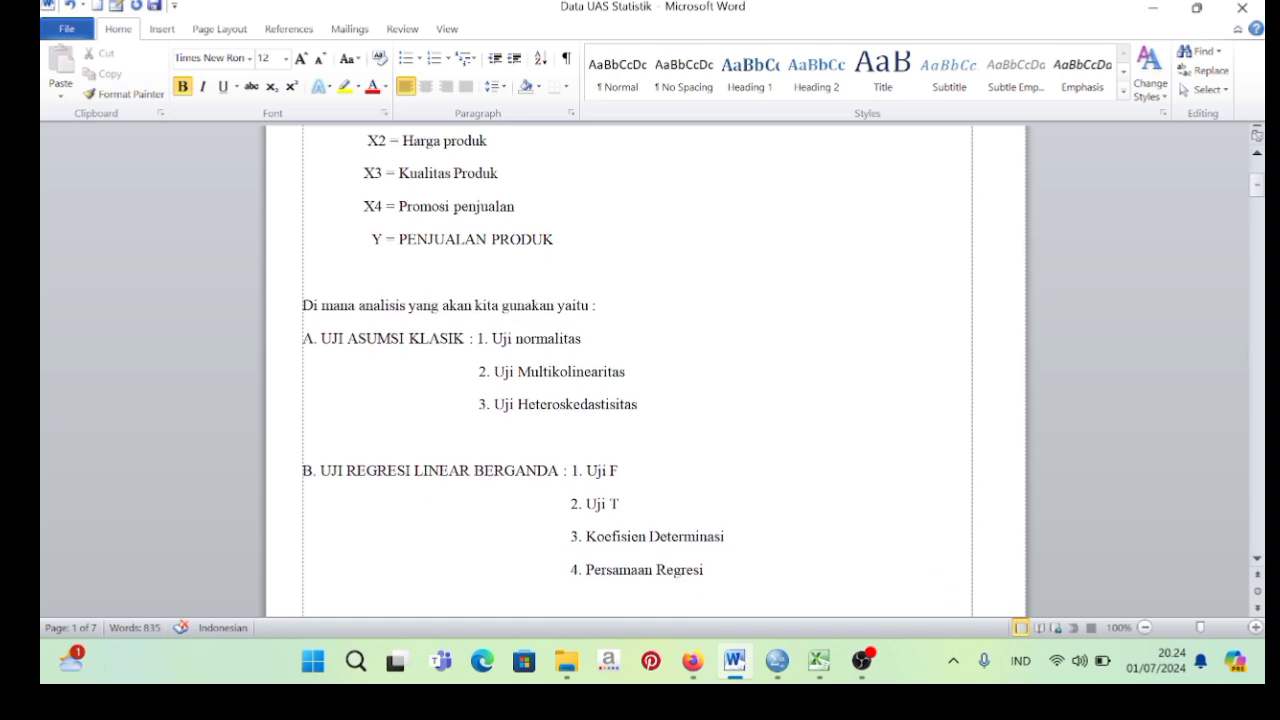
scroll(640, 370, "down", 2)
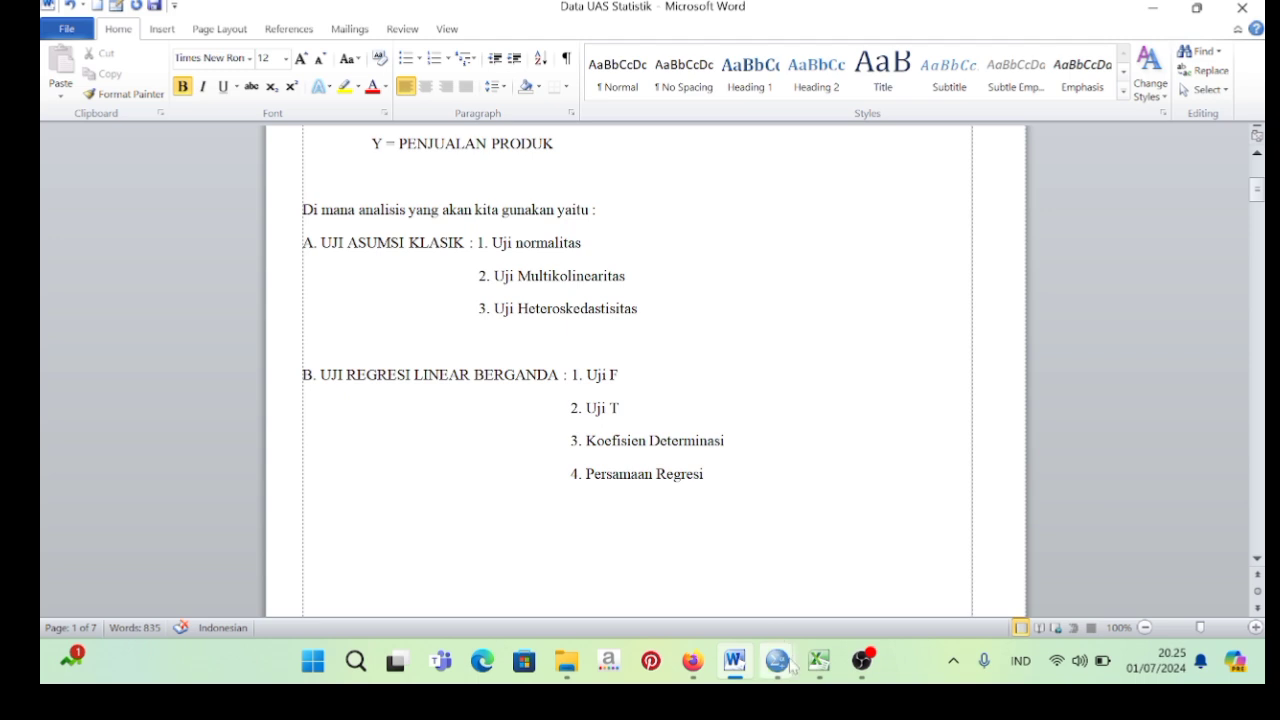
mouse_move(789, 661)
left_click(655, 578)
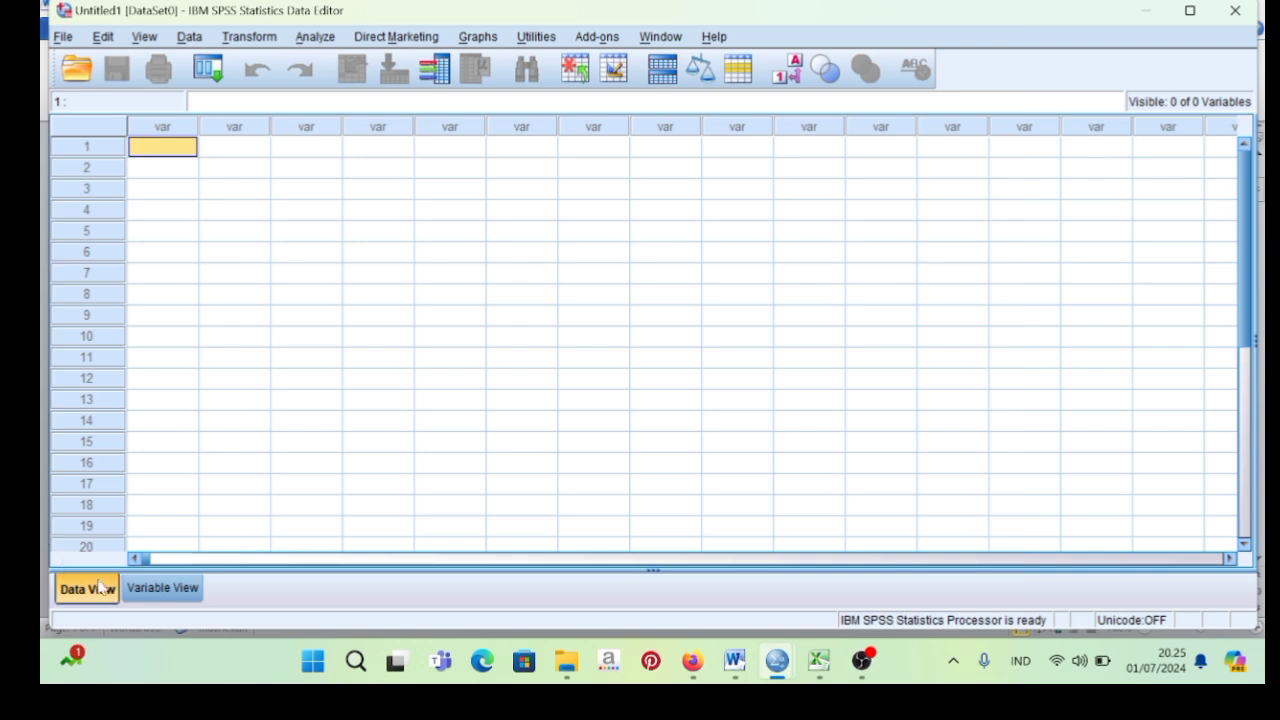
left_click(158, 590)
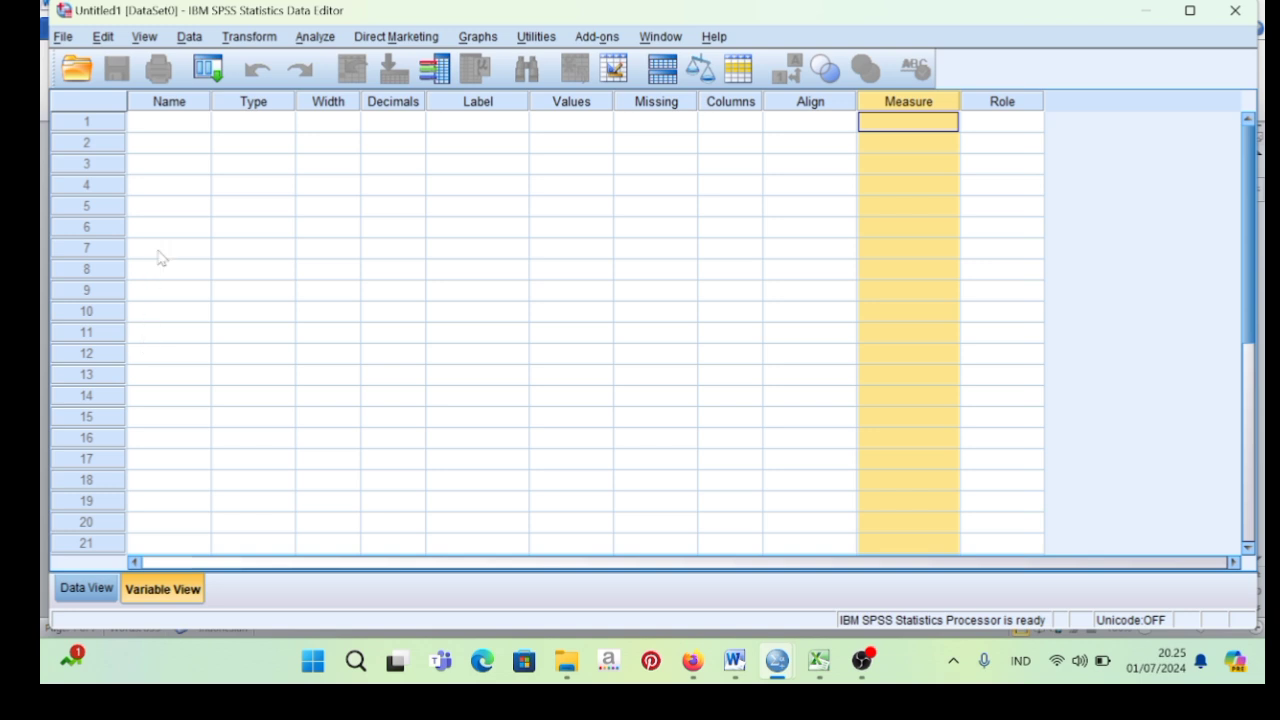
Define the first two variables of the dataset with the names X1 and X2.
left_click(169, 124)
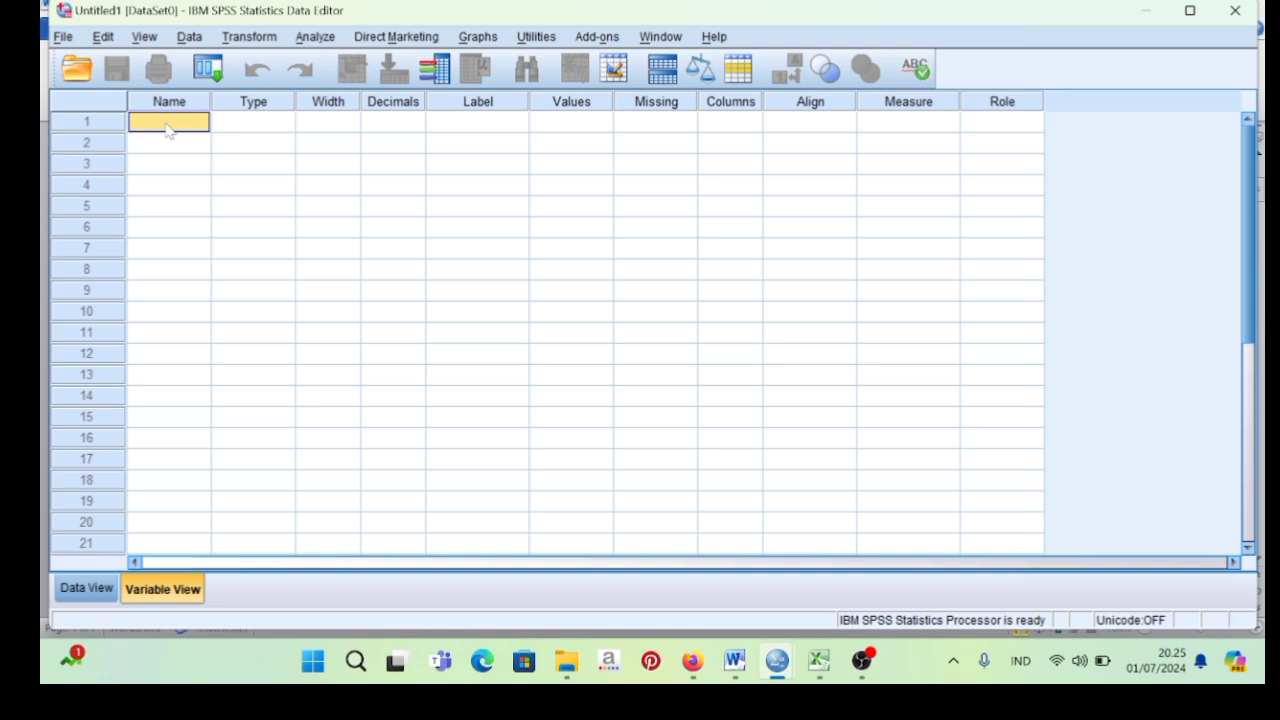
key("Caps_Lock")
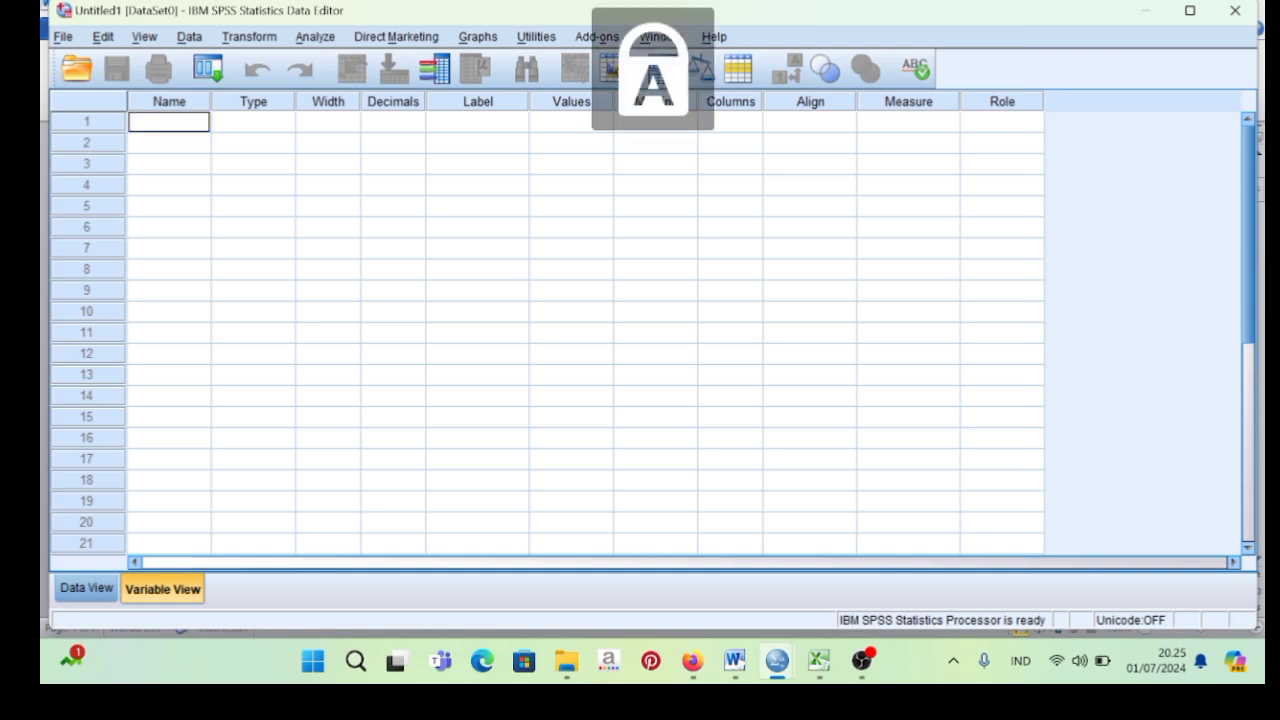
type("X")
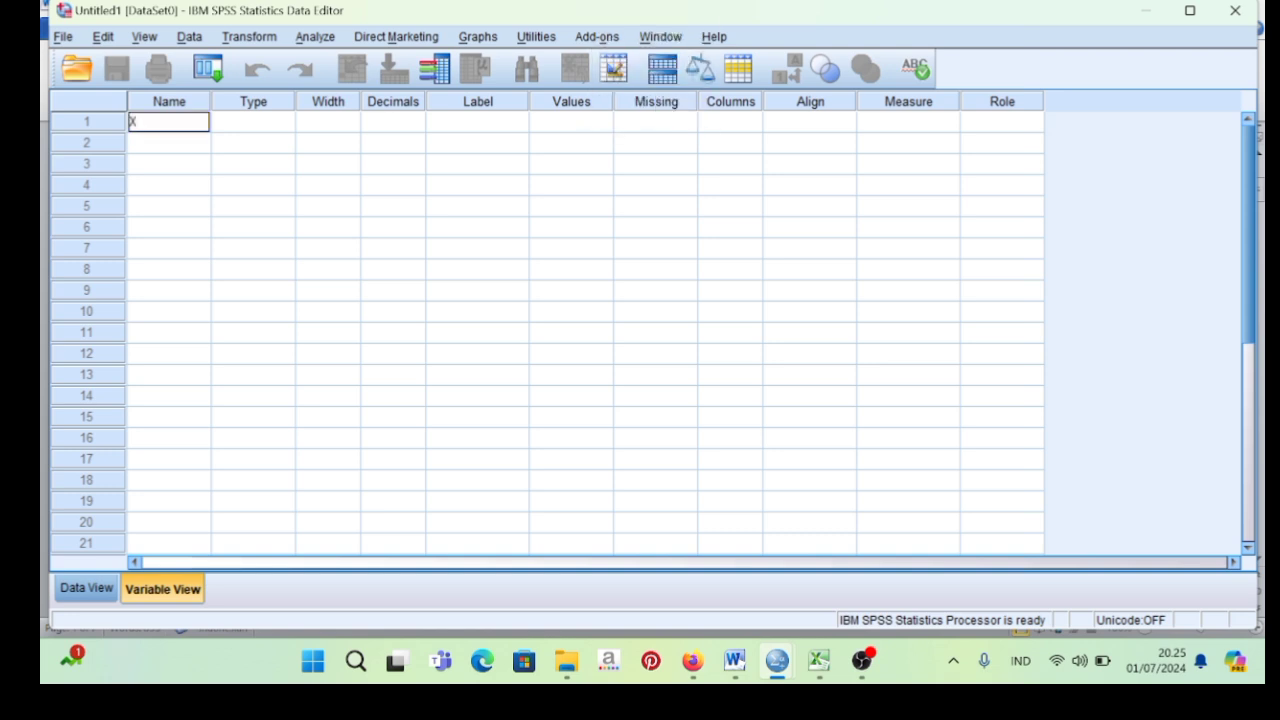
type("1")
key("Return")
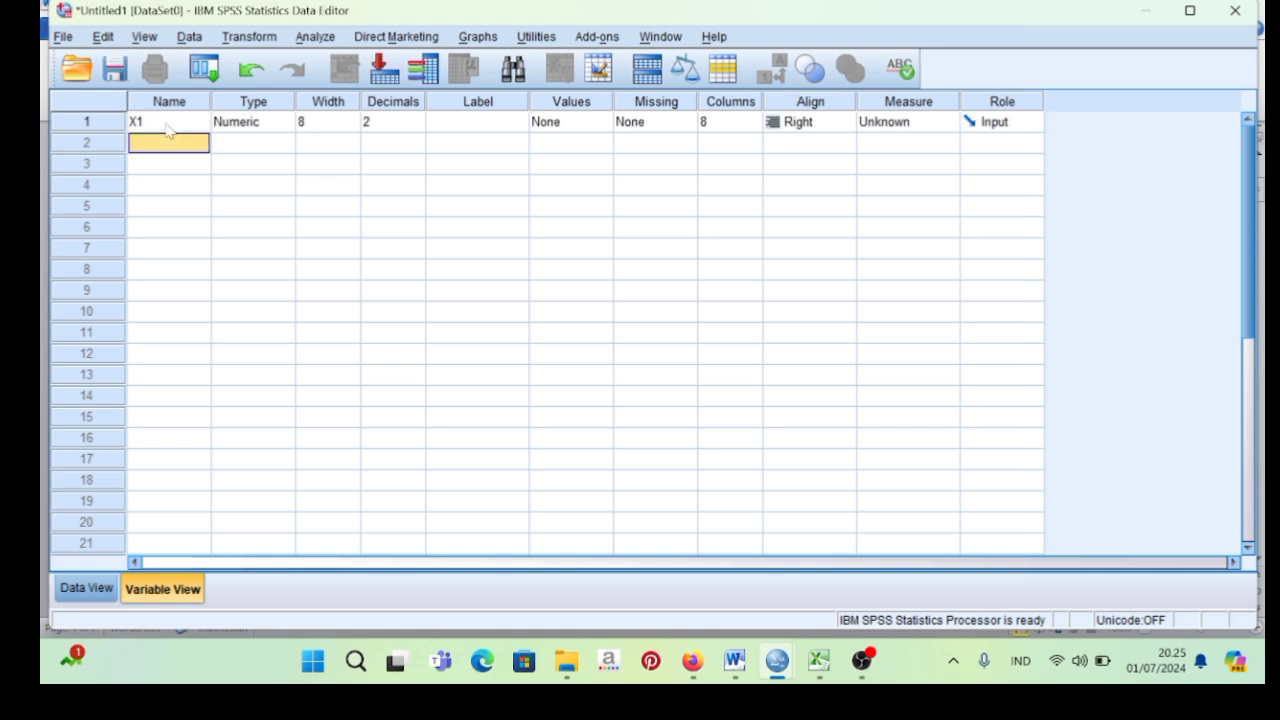
type("X2")
key("Return")
Add three more variables named X3, X4 and Y below X2.
type("X")
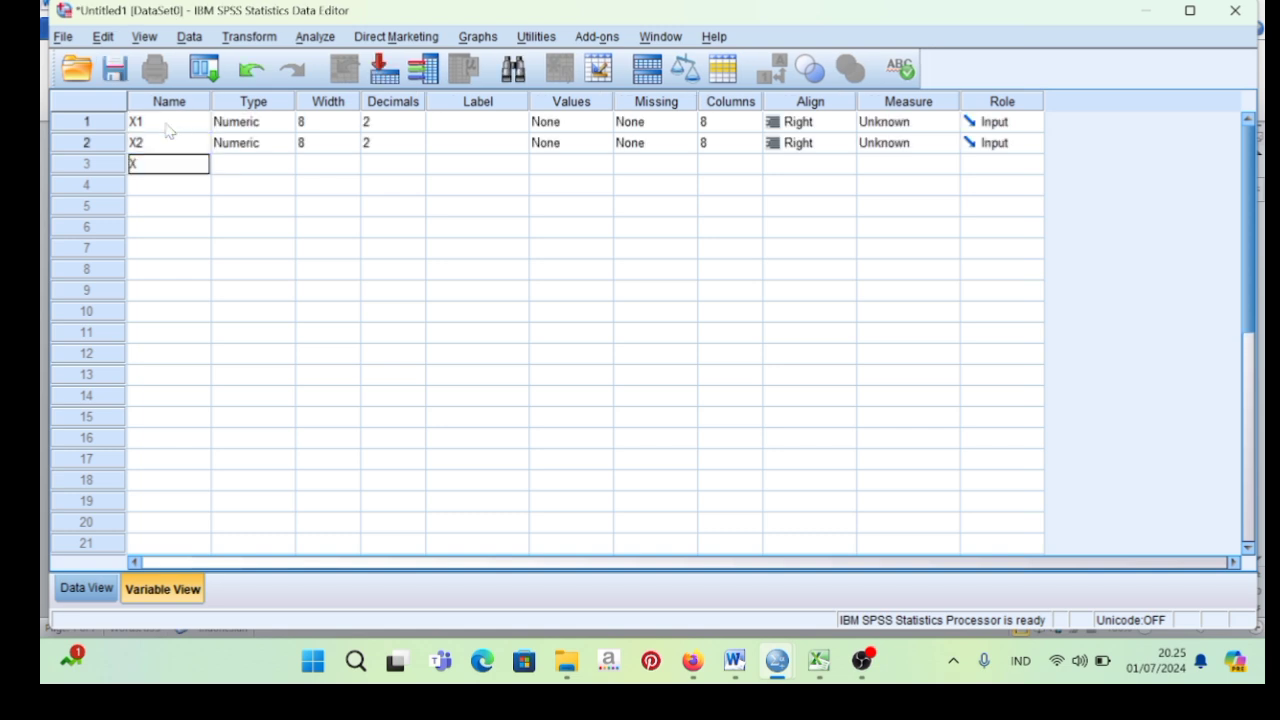
type("3")
key("Return")
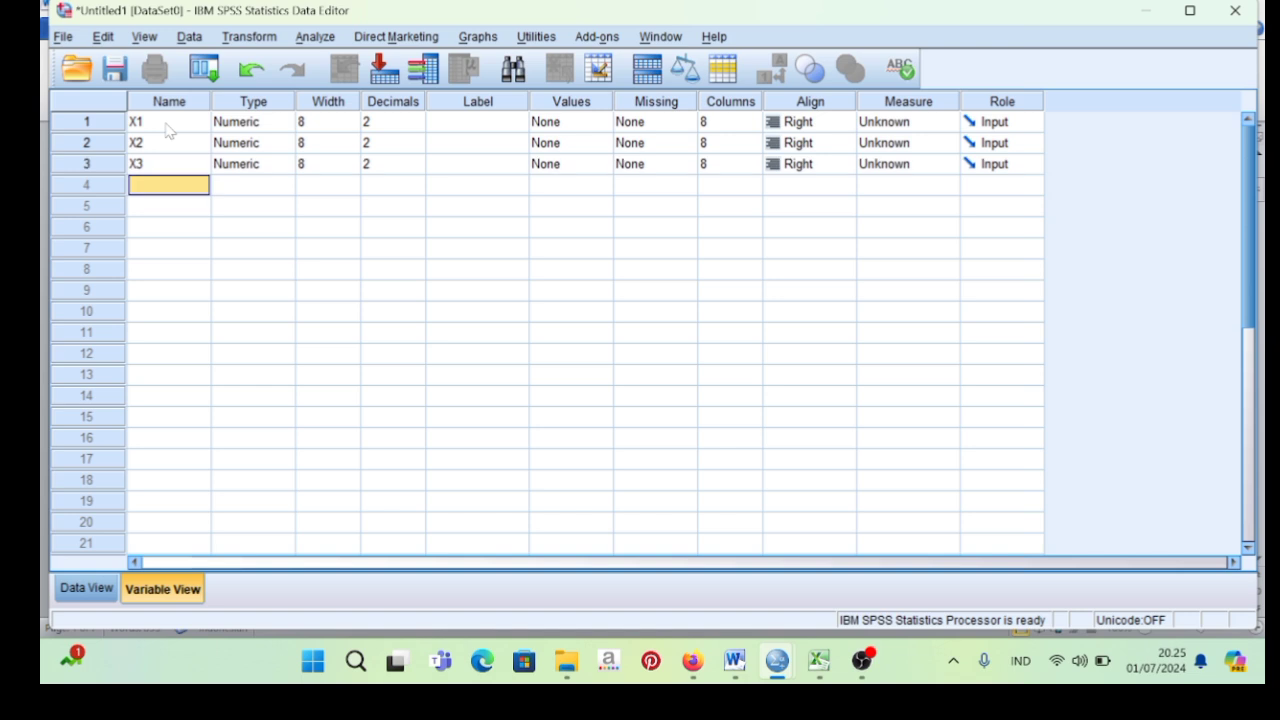
type("X4")
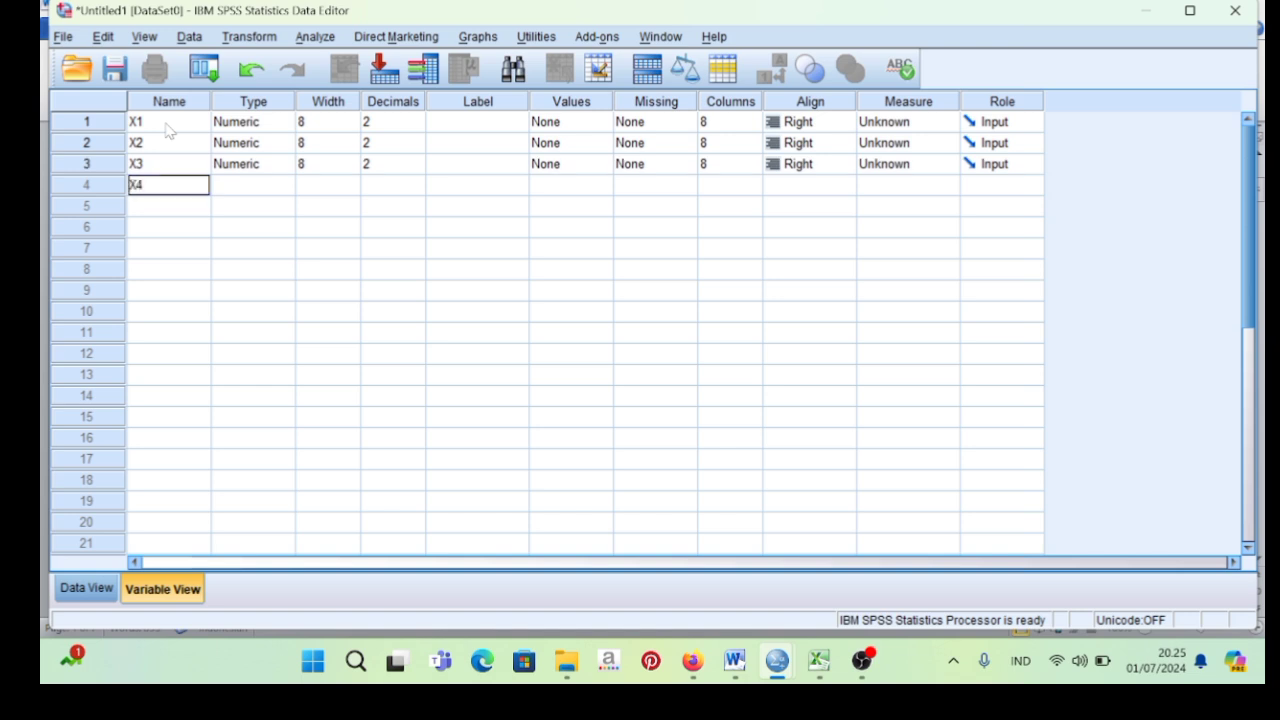
key("Return")
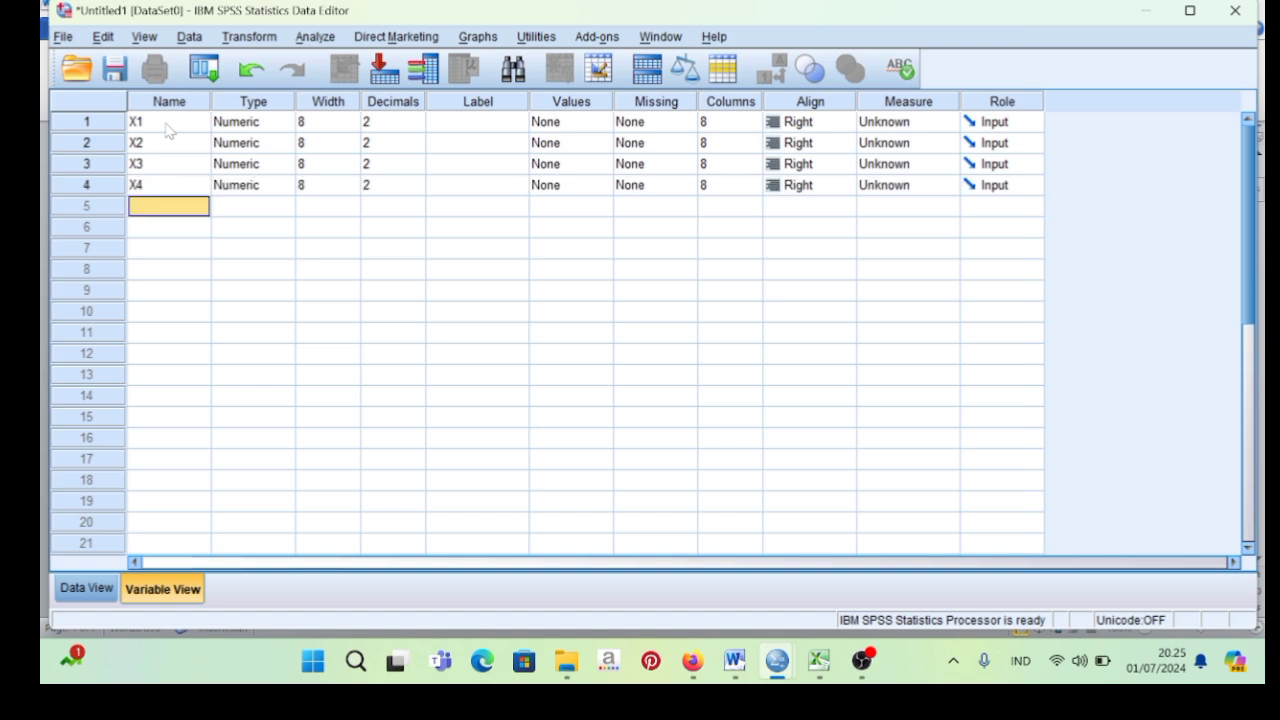
type("Y")
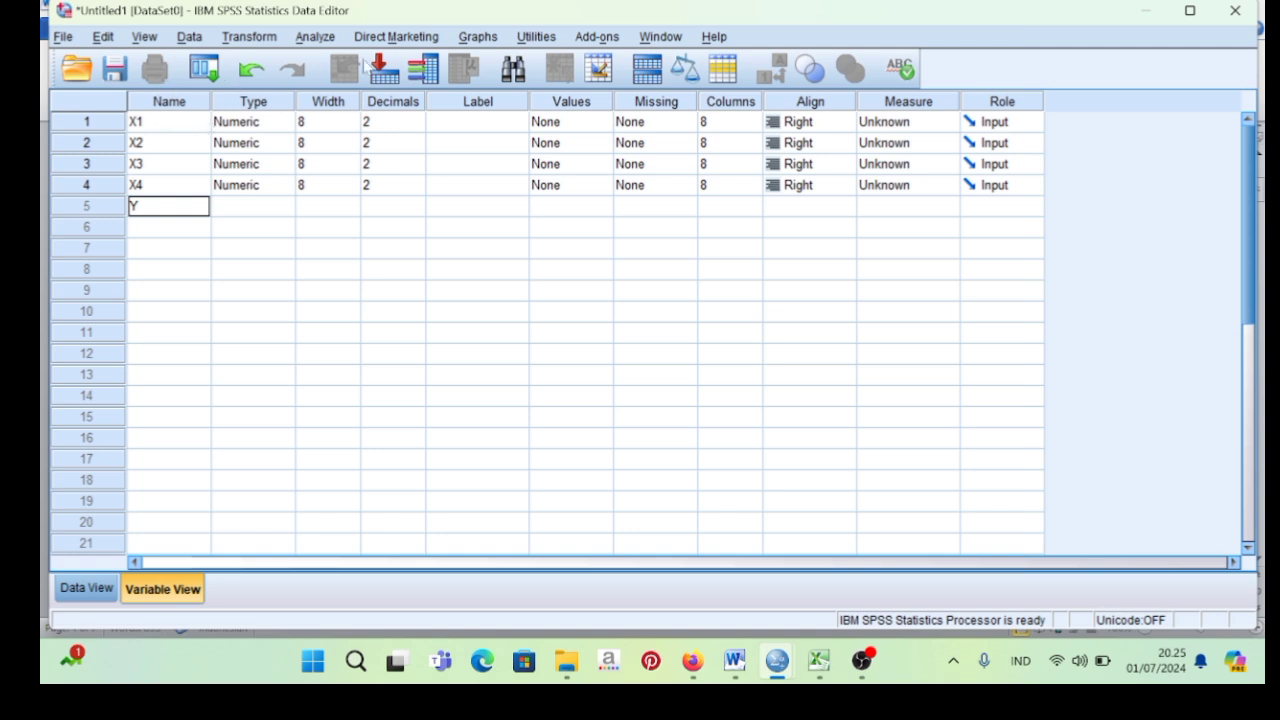
Set the number of decimals to 0 for the variables X1, X2, X3 and X4.
left_click(385, 122)
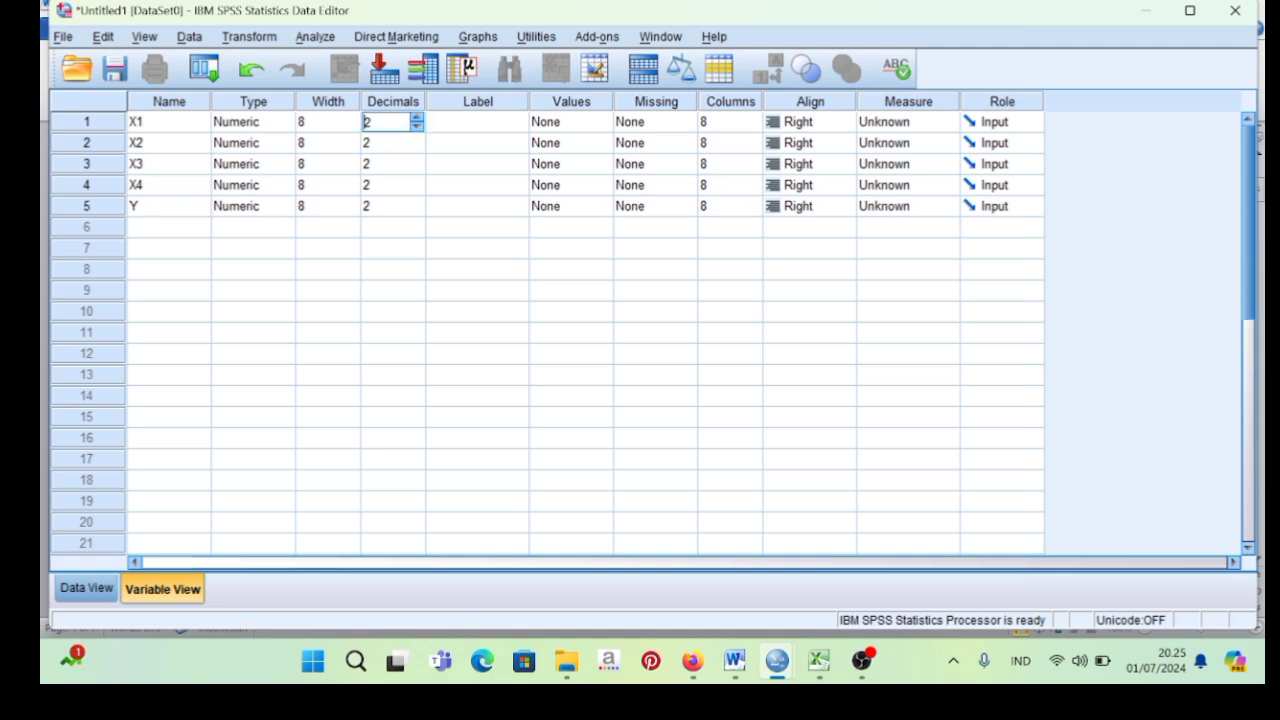
key("BackSpace")
type("0")
left_click(373, 146)
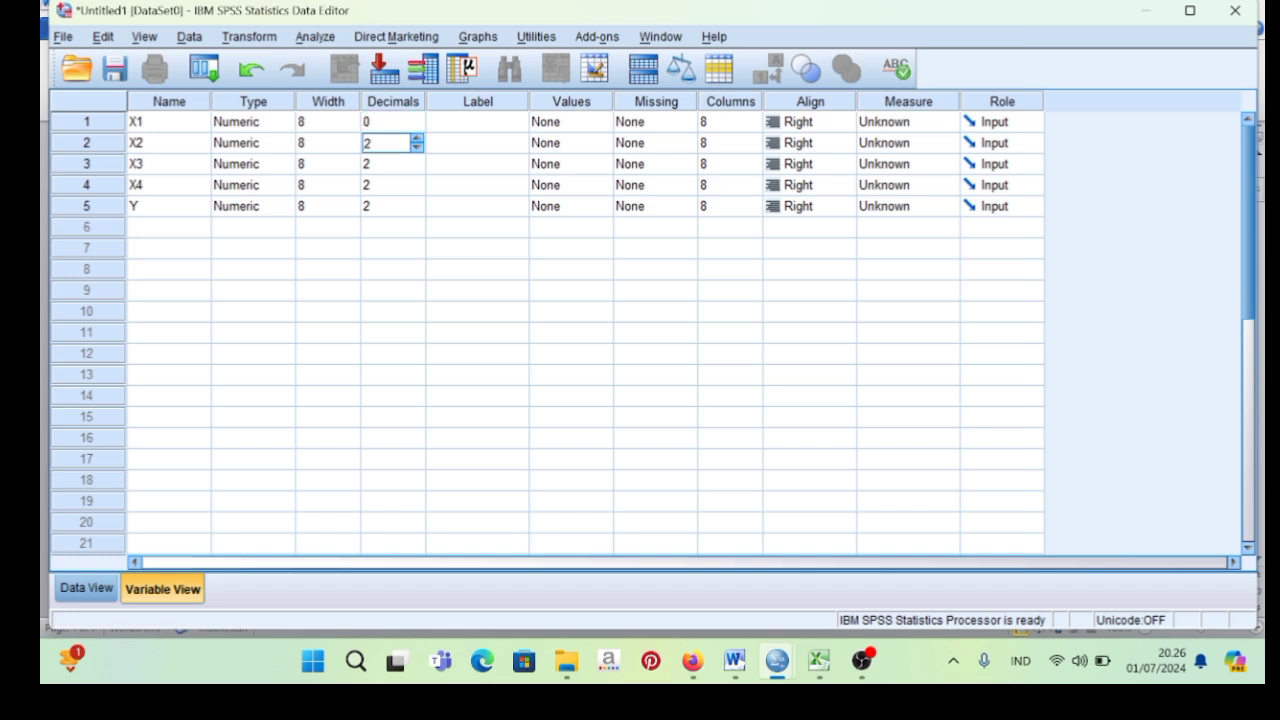
key("BackSpace")
type("0")
left_click(372, 163)
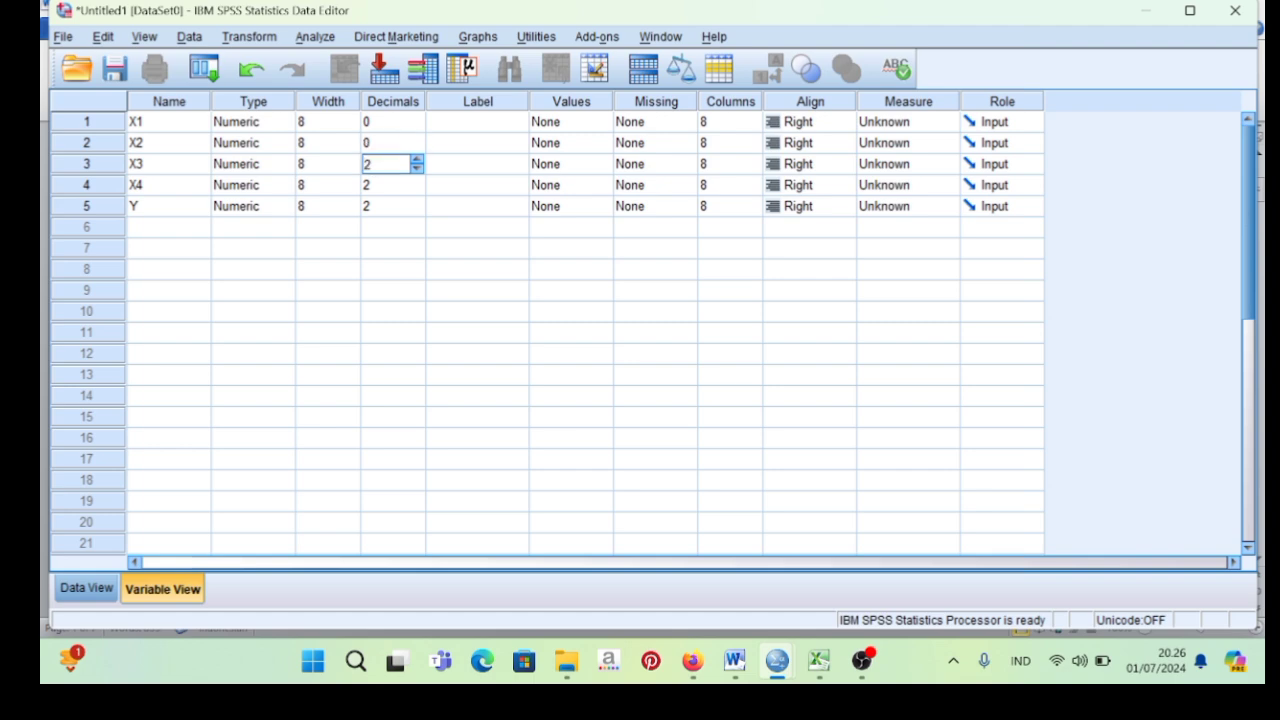
key("BackSpace")
type("0")
left_click(377, 185)
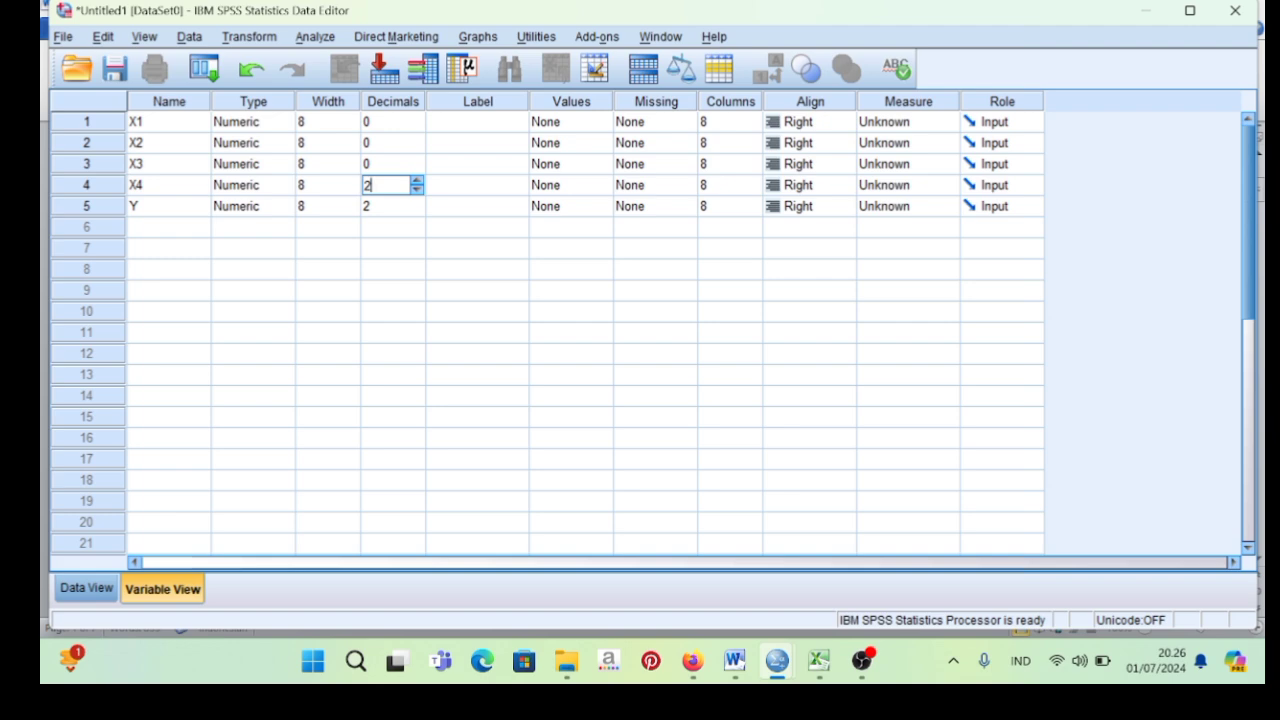
key("BackSpace")
type("0")
Set the number of decimals of variable Y to 1.
left_click(377, 206)
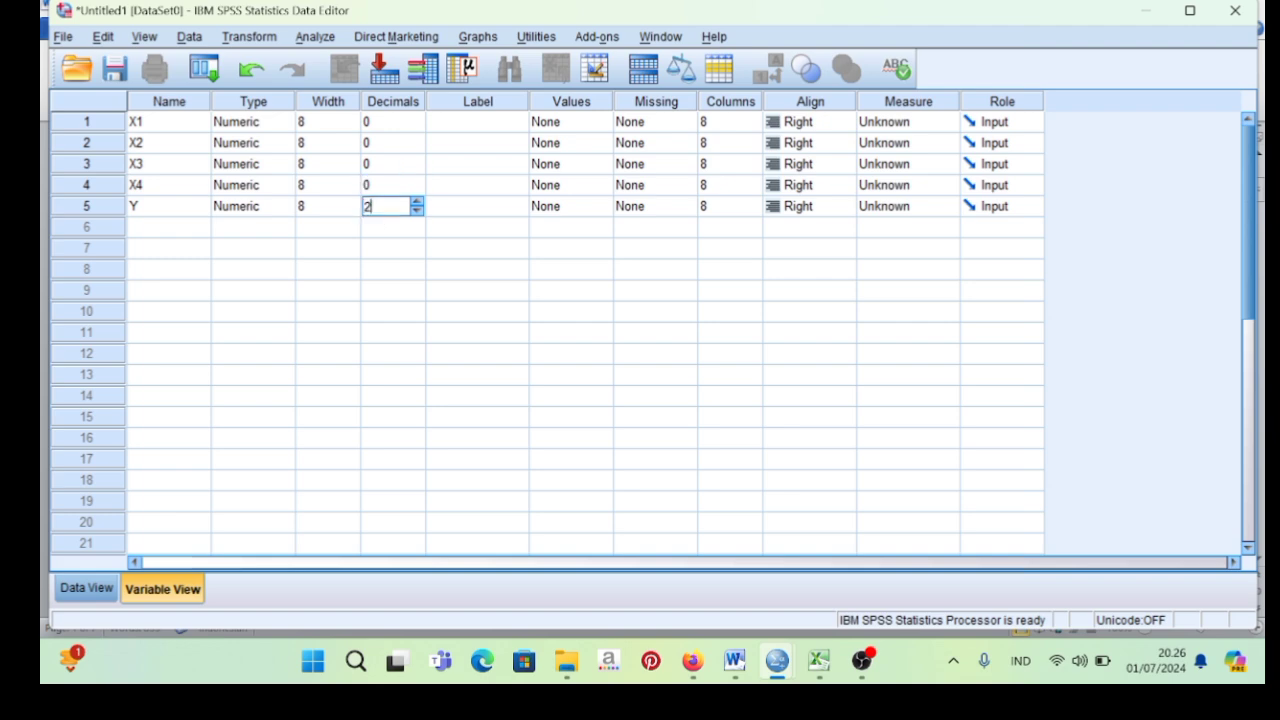
key("BackSpace")
type("1")
Label variable X1 as "ANGGRAN IKLAN" and variable X2 as "HARGA PRODUK".
left_click(458, 124)
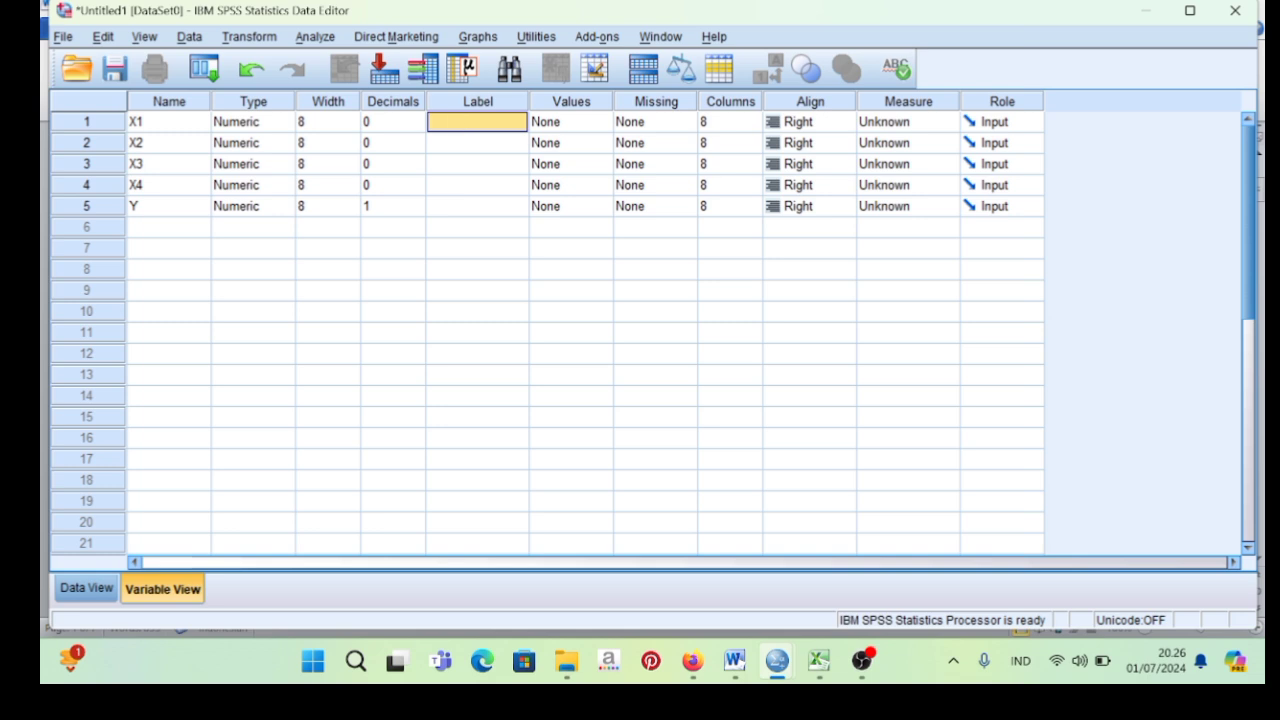
type("ANGG")
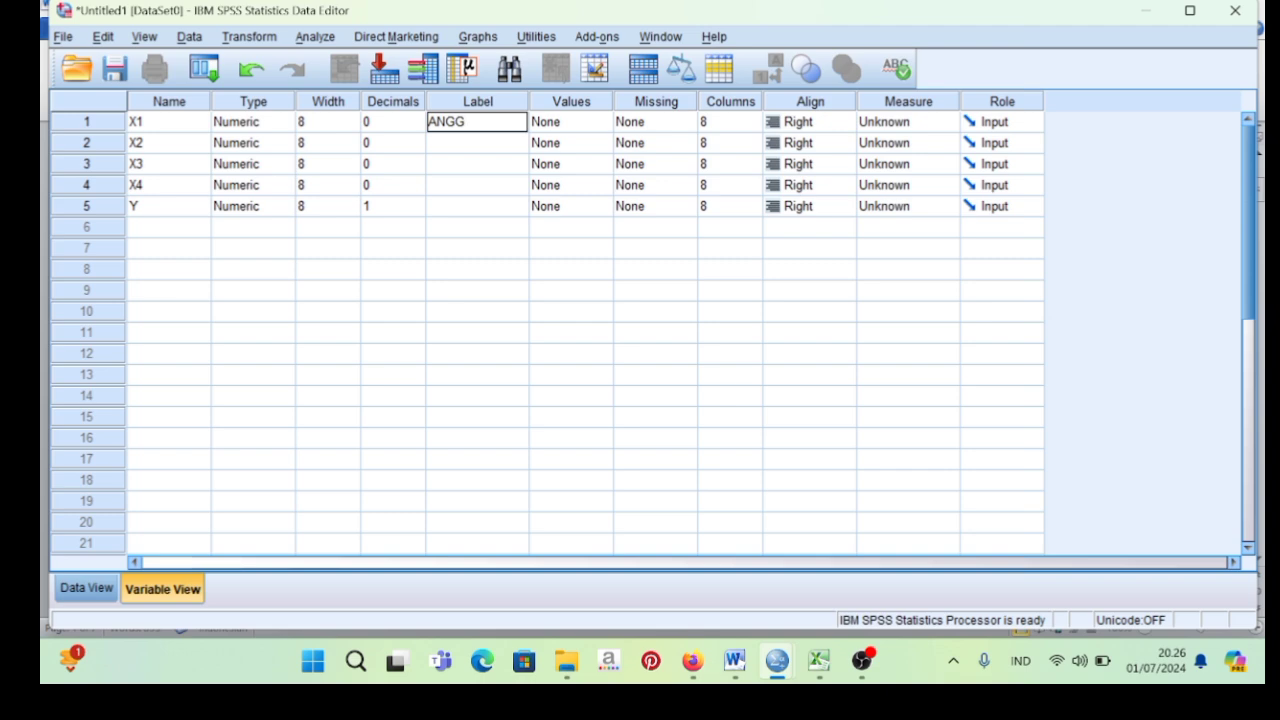
type("RAN IKLAN")
key("Return")
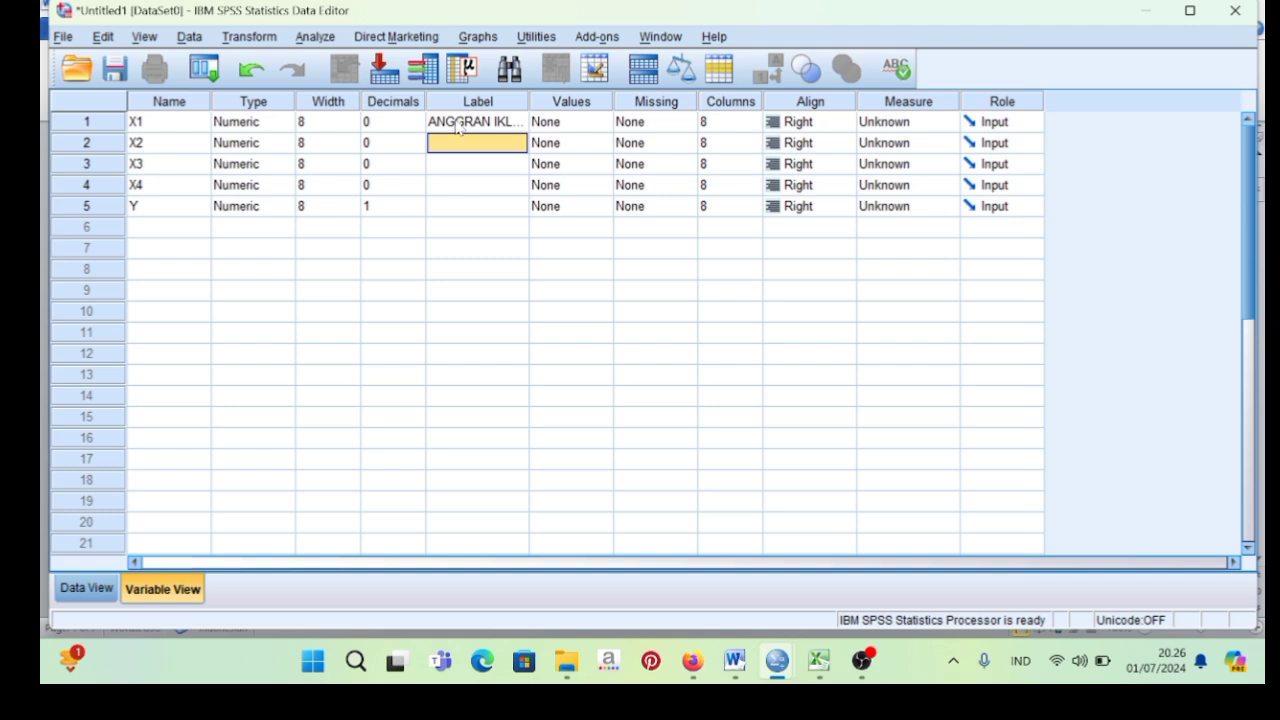
type("H")
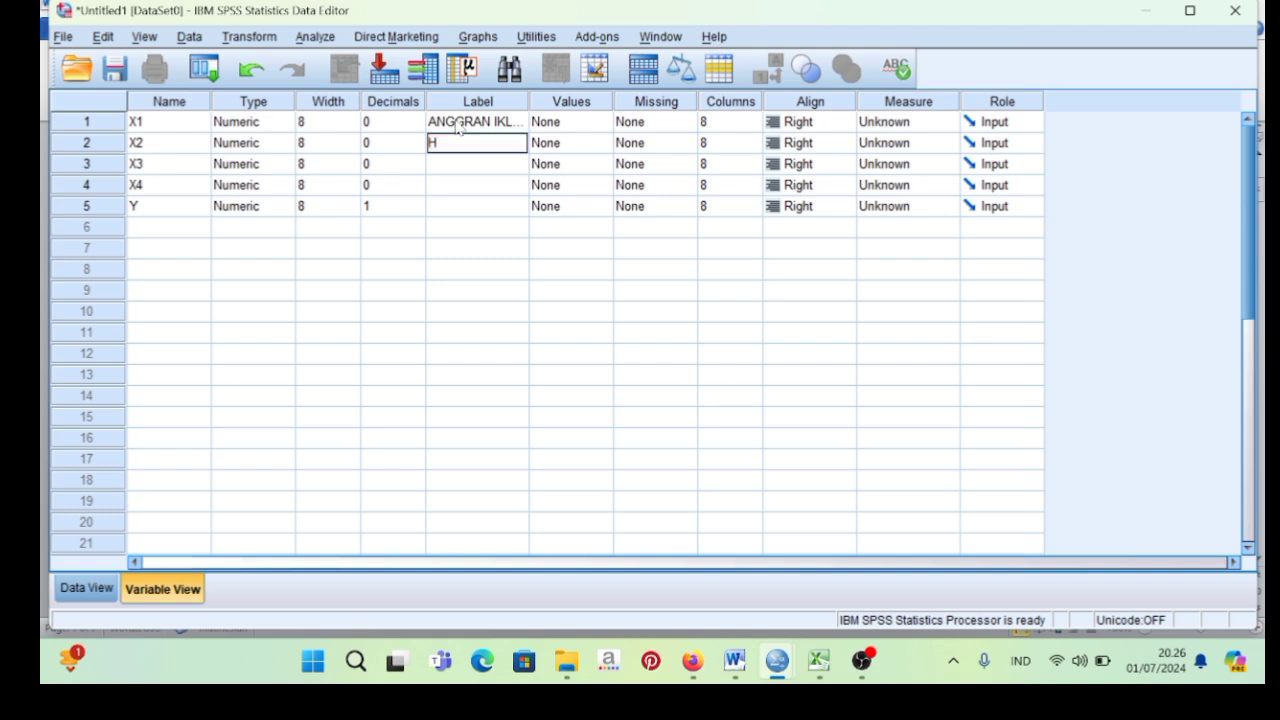
type("ARGA PRODUK")
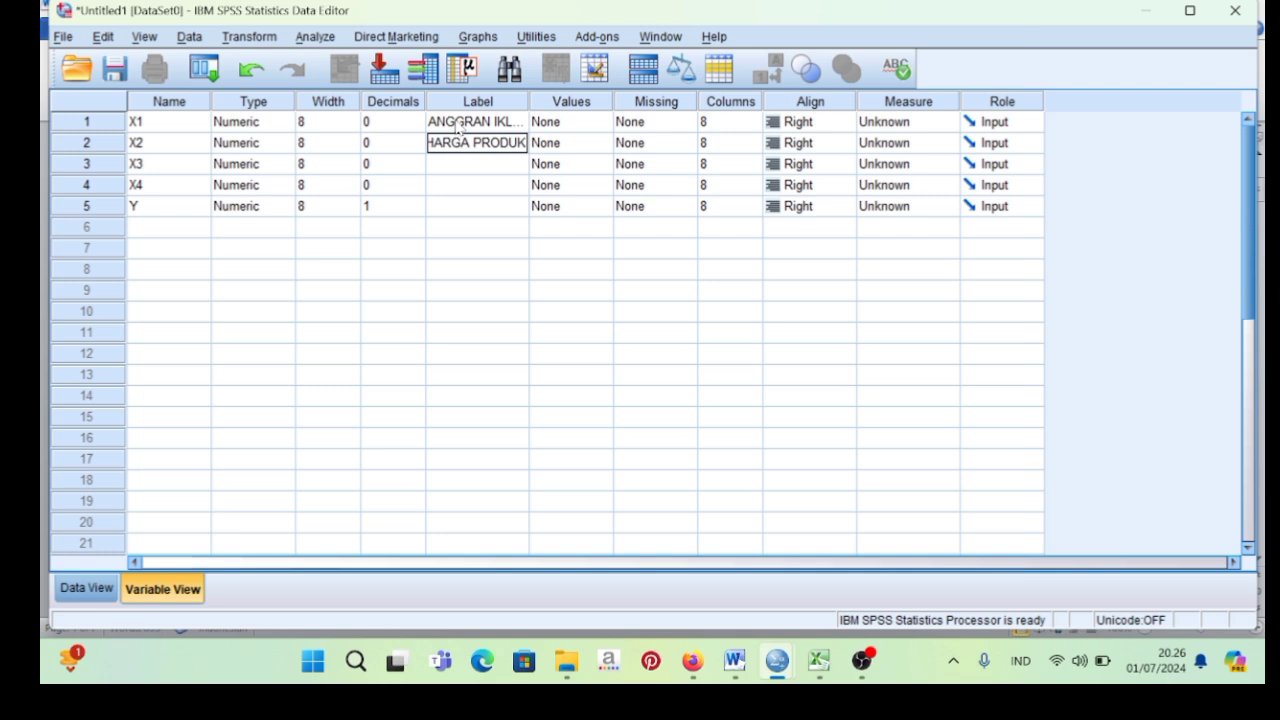
key("Return")
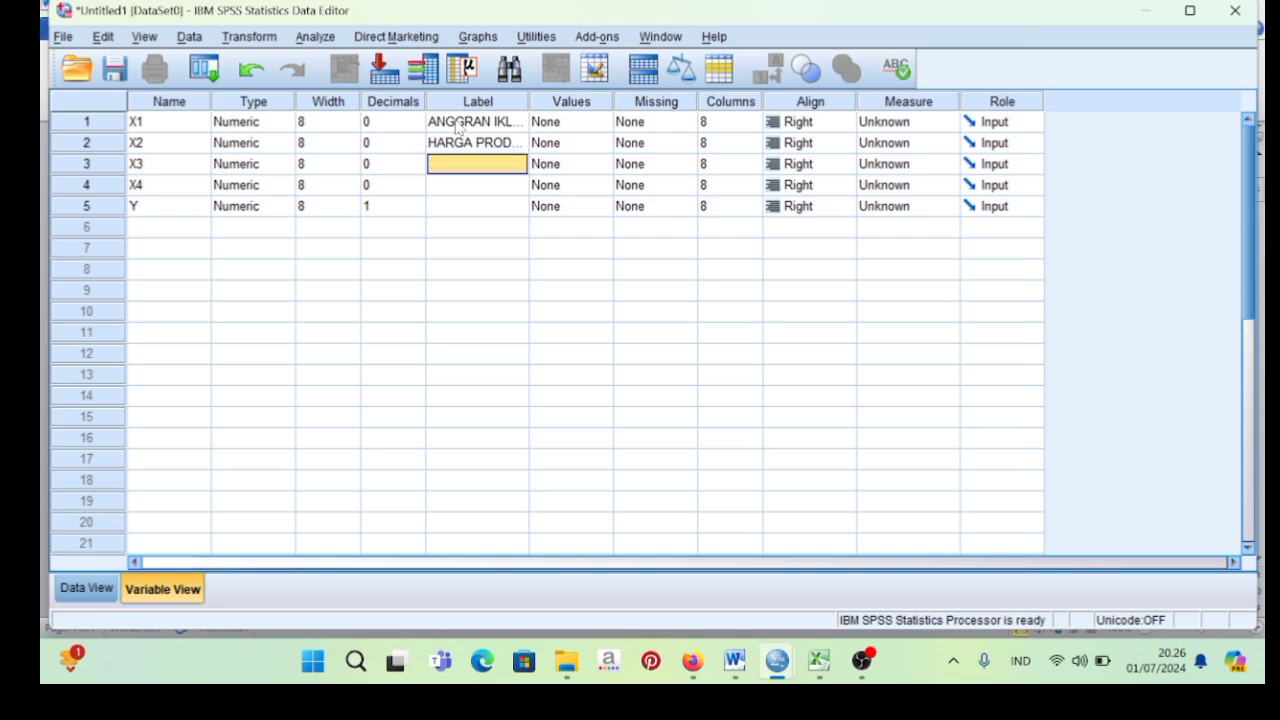
Label variable X3 as "KUALITAS PRODUK" and variable X4 as "PROMOSI PENJUALAN".
type("KUAL")
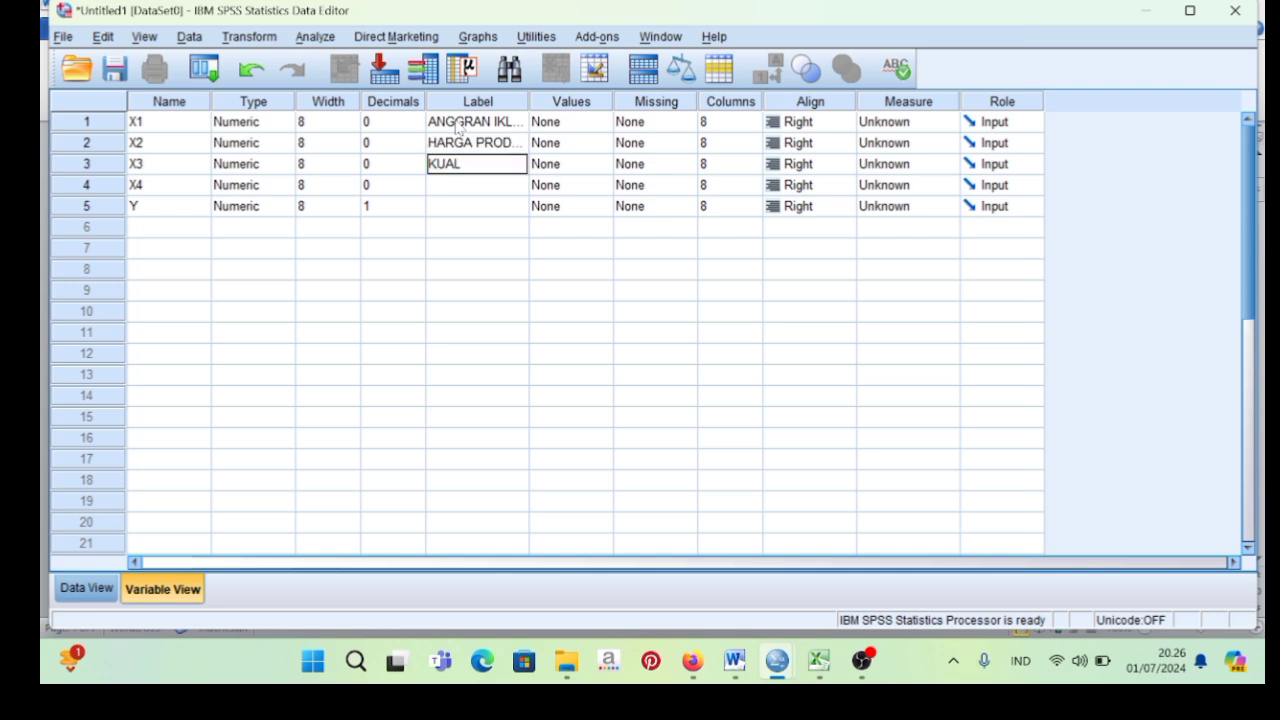
type("ITAS PRO")
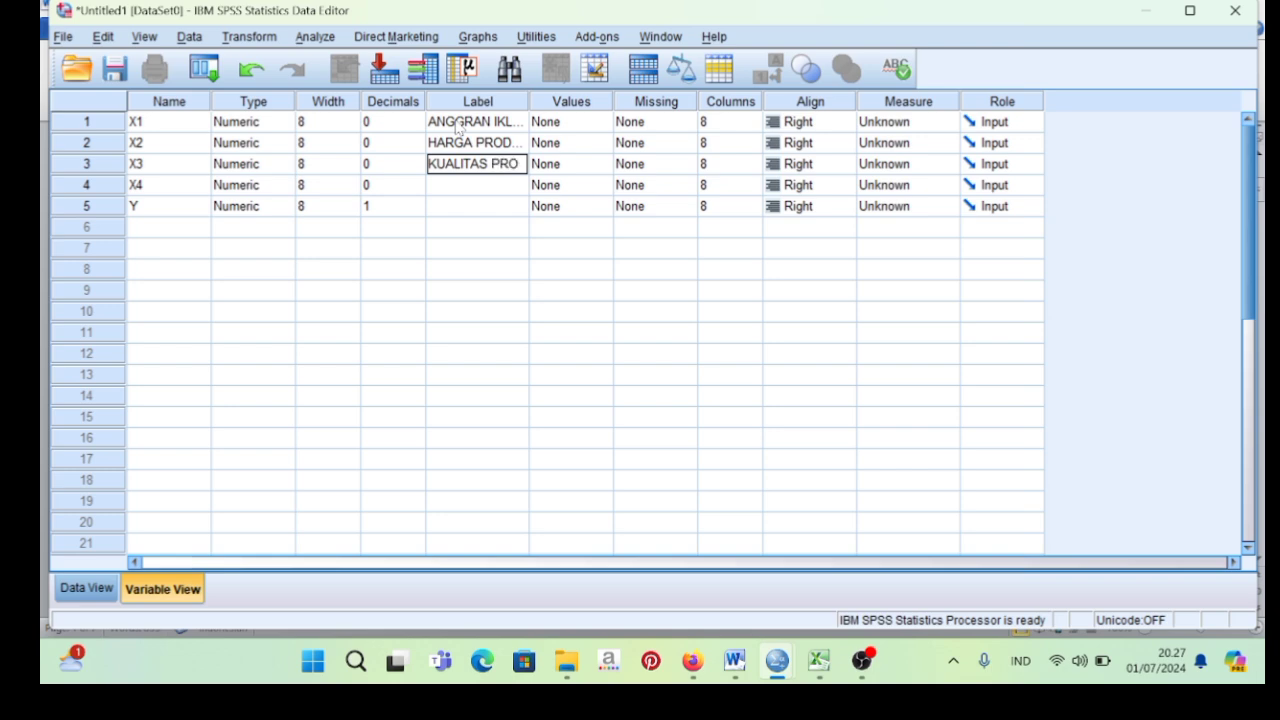
type("DUK")
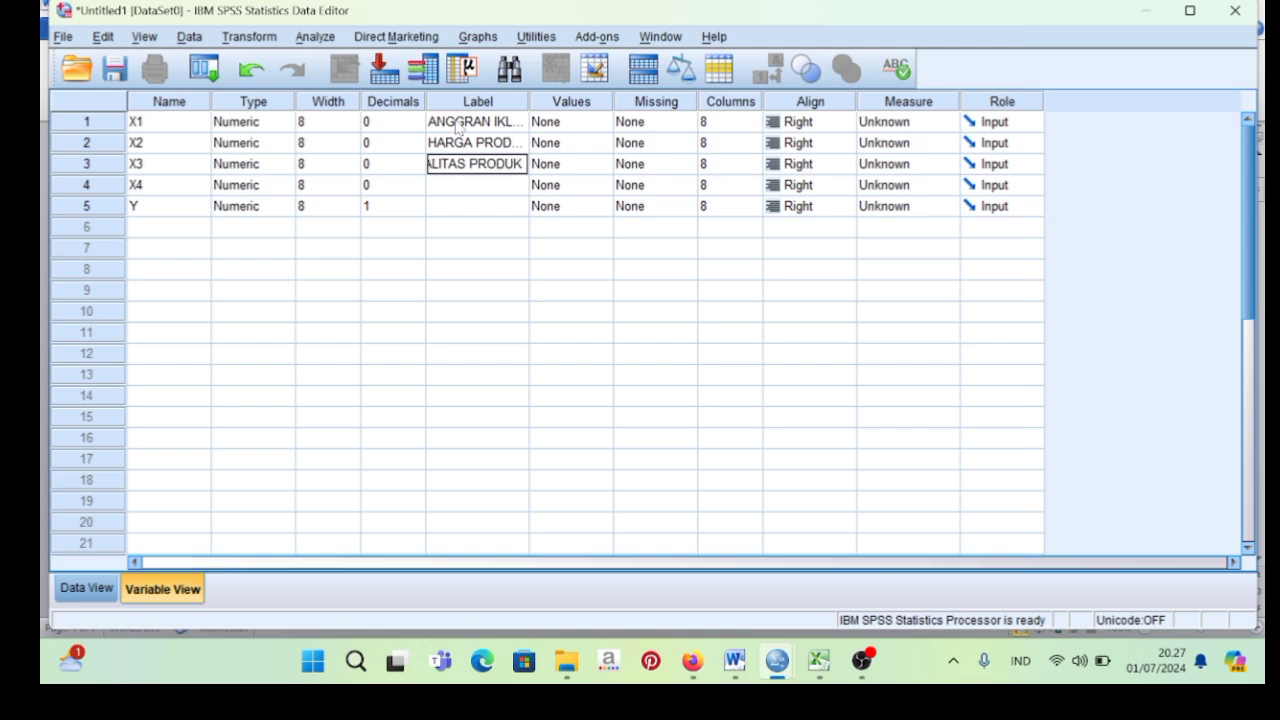
key("Return")
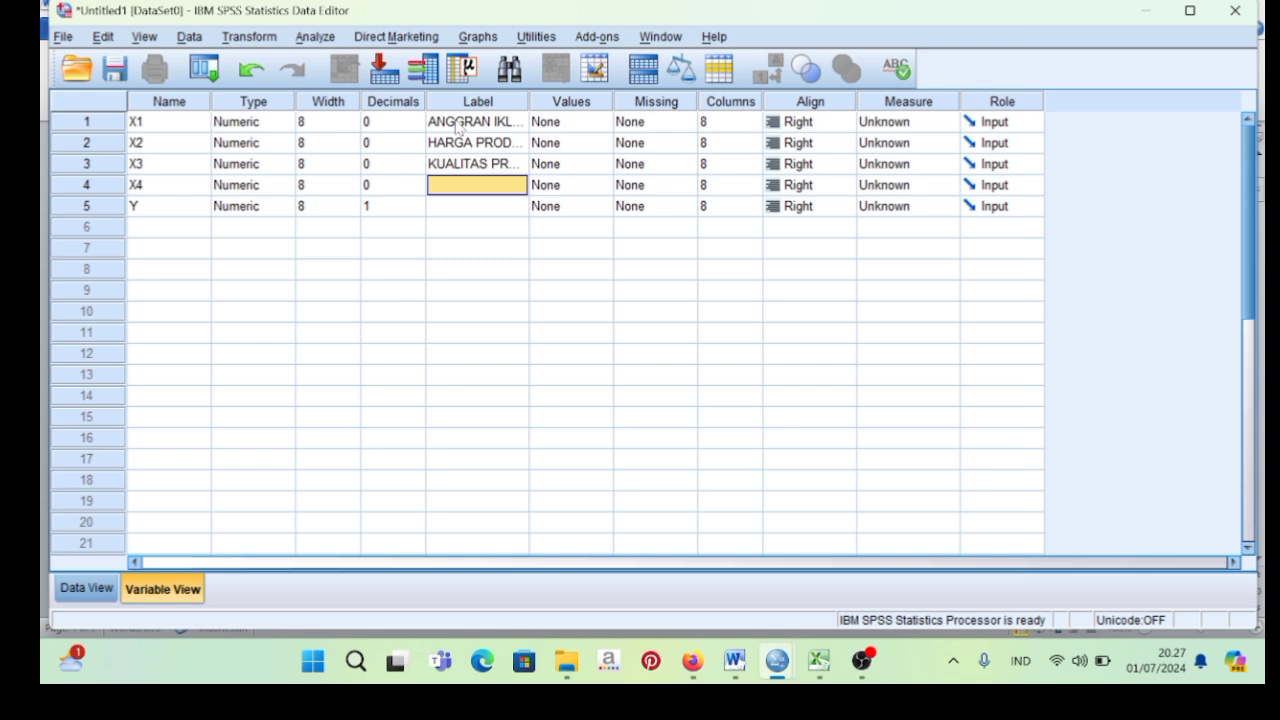
type("PROM")
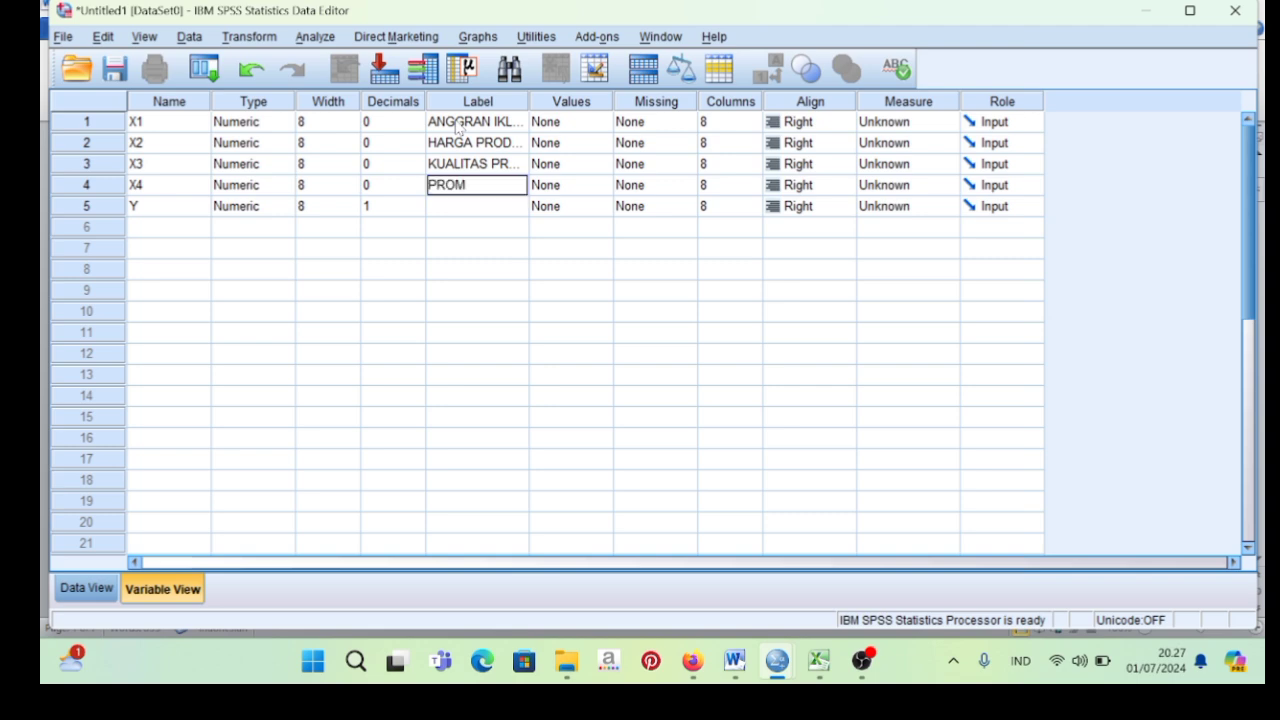
type("OSI PENJUALAN")
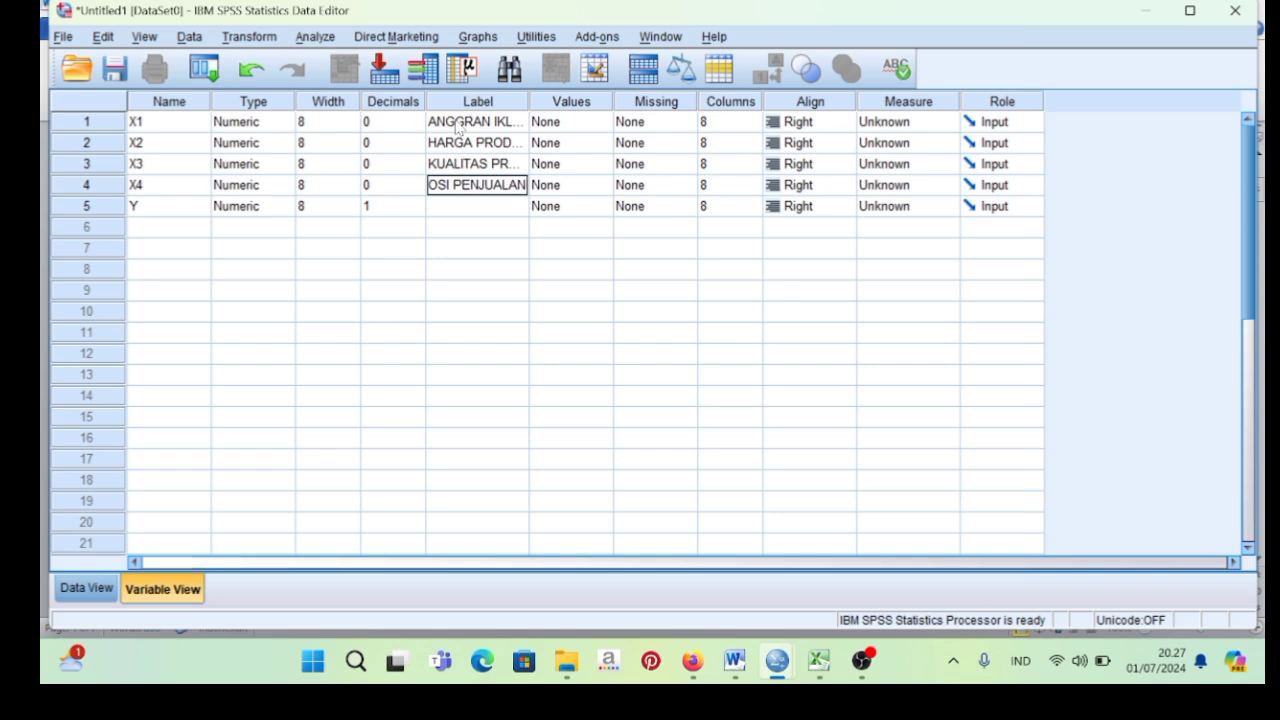
key("Return")
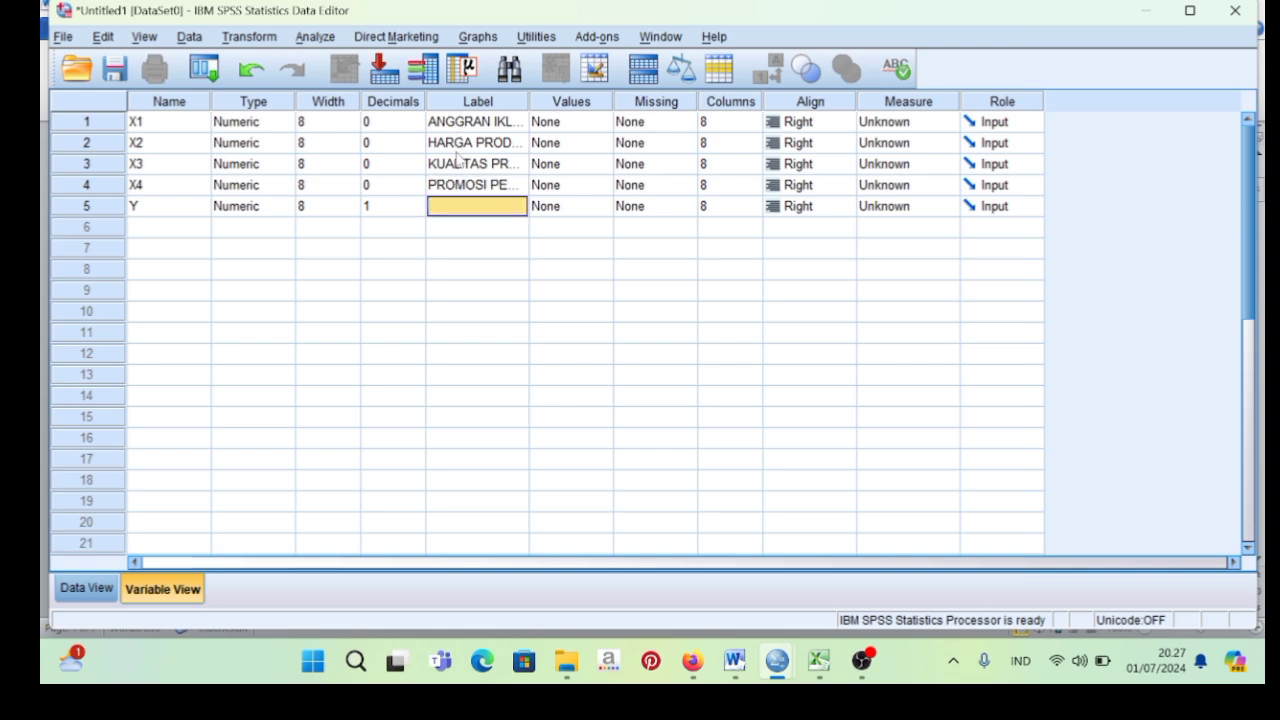
Label variable Y as "PENJUALAN PRODUK".
type("PENJUAL")
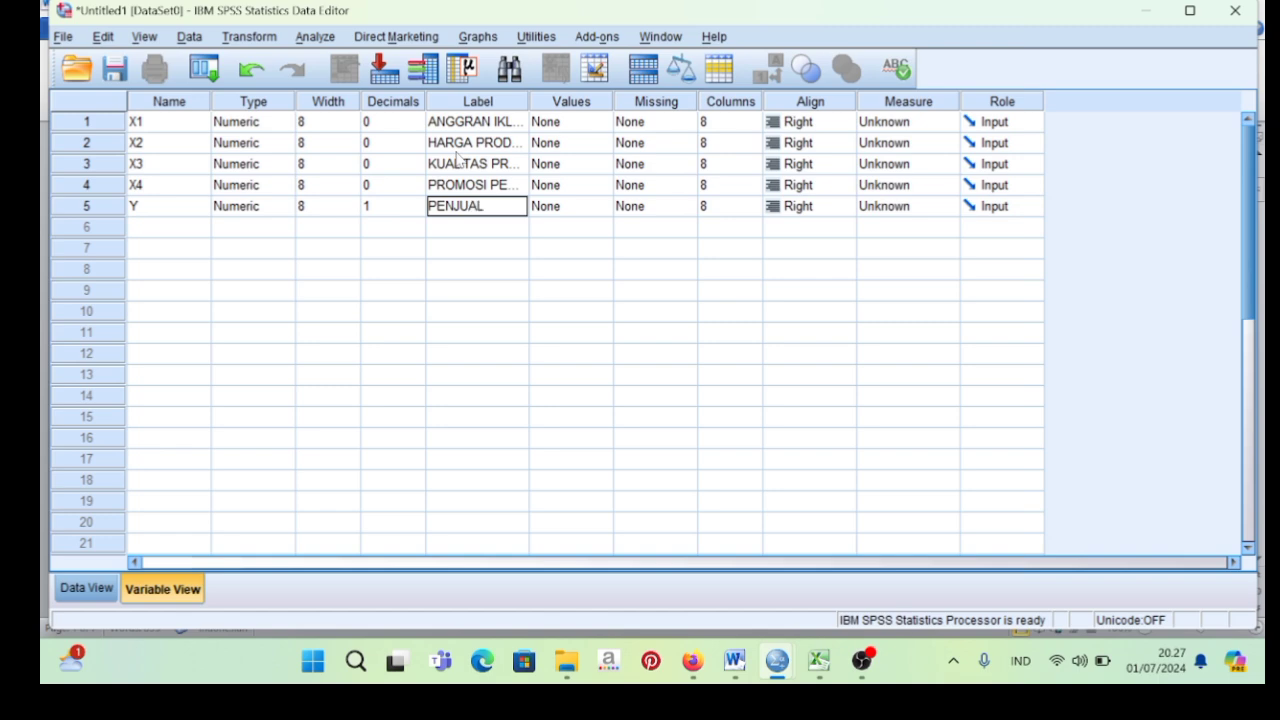
type("AN PROD")
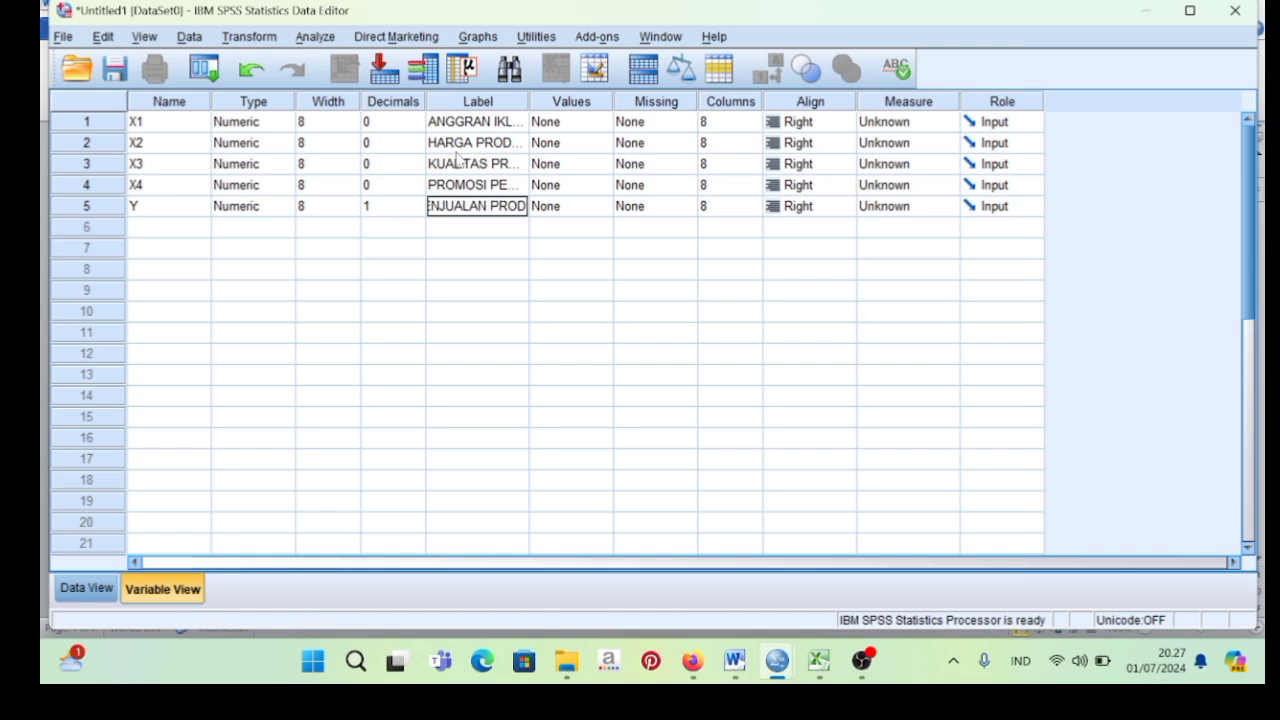
type("UK")
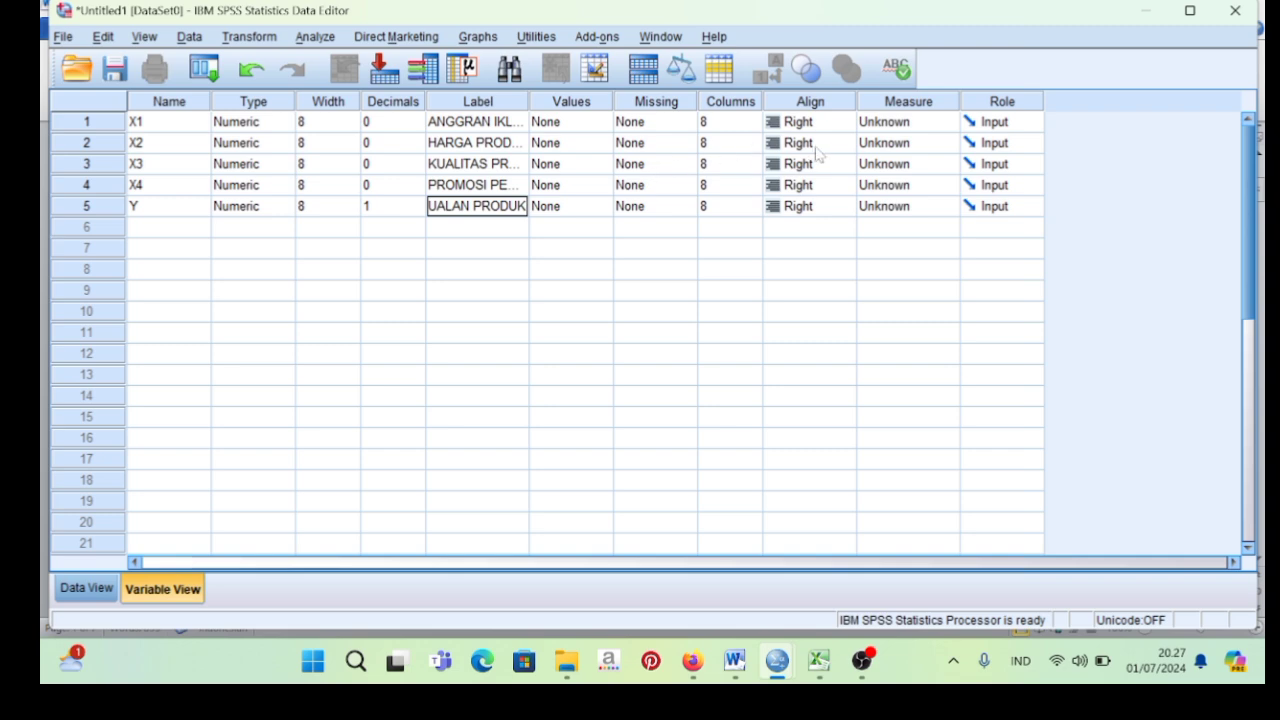
Set the measurement level of variables X1, X2, X3, X4 and Y to Scale.
left_click(926, 107)
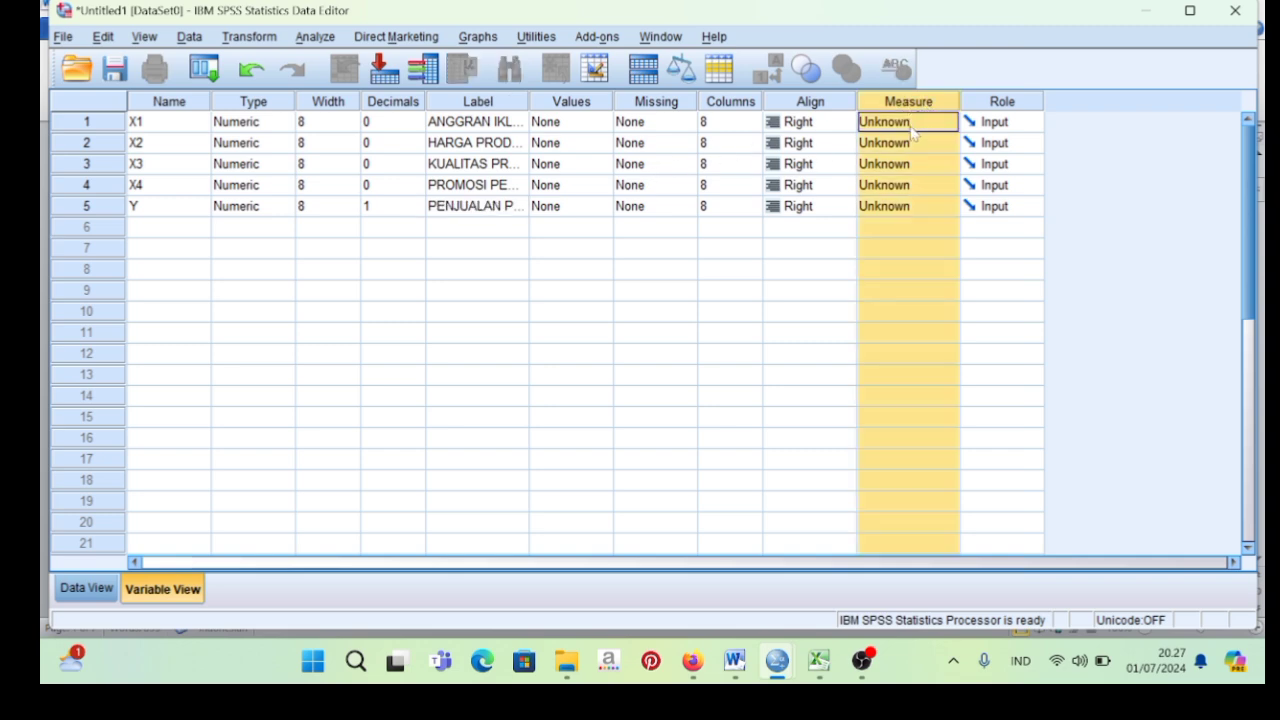
left_click(914, 122)
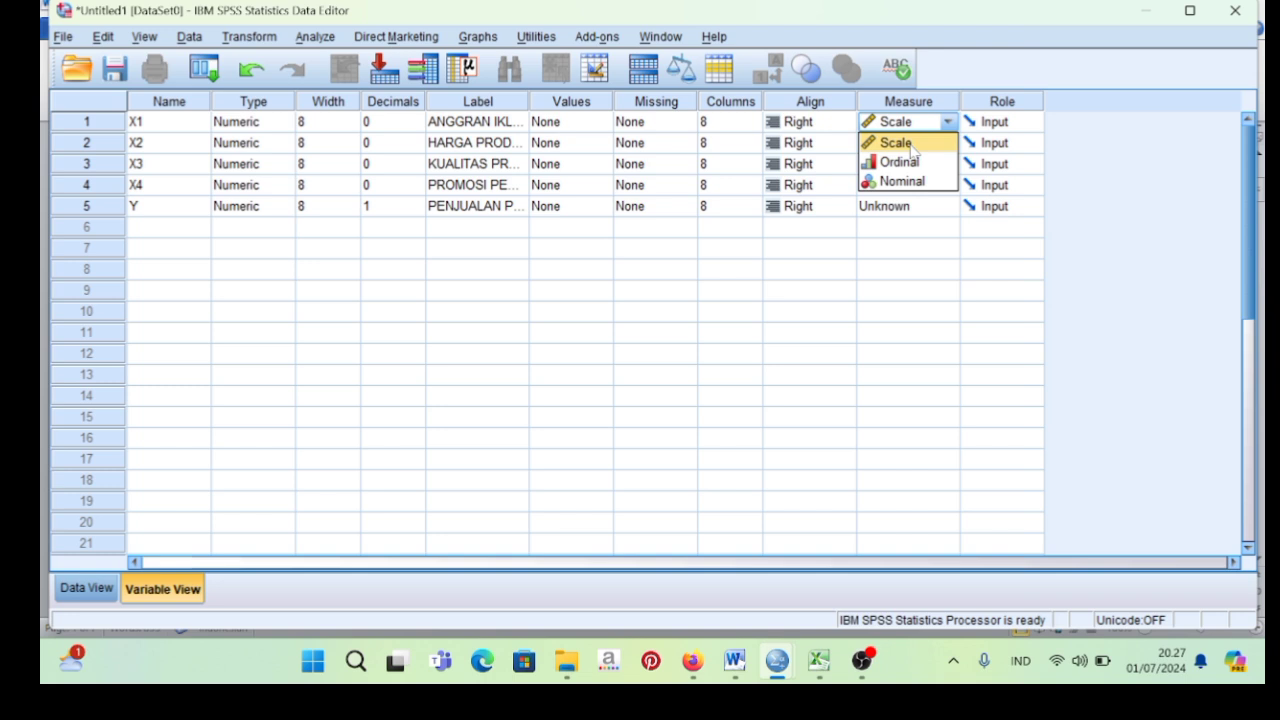
left_click(912, 143)
left_click(900, 143)
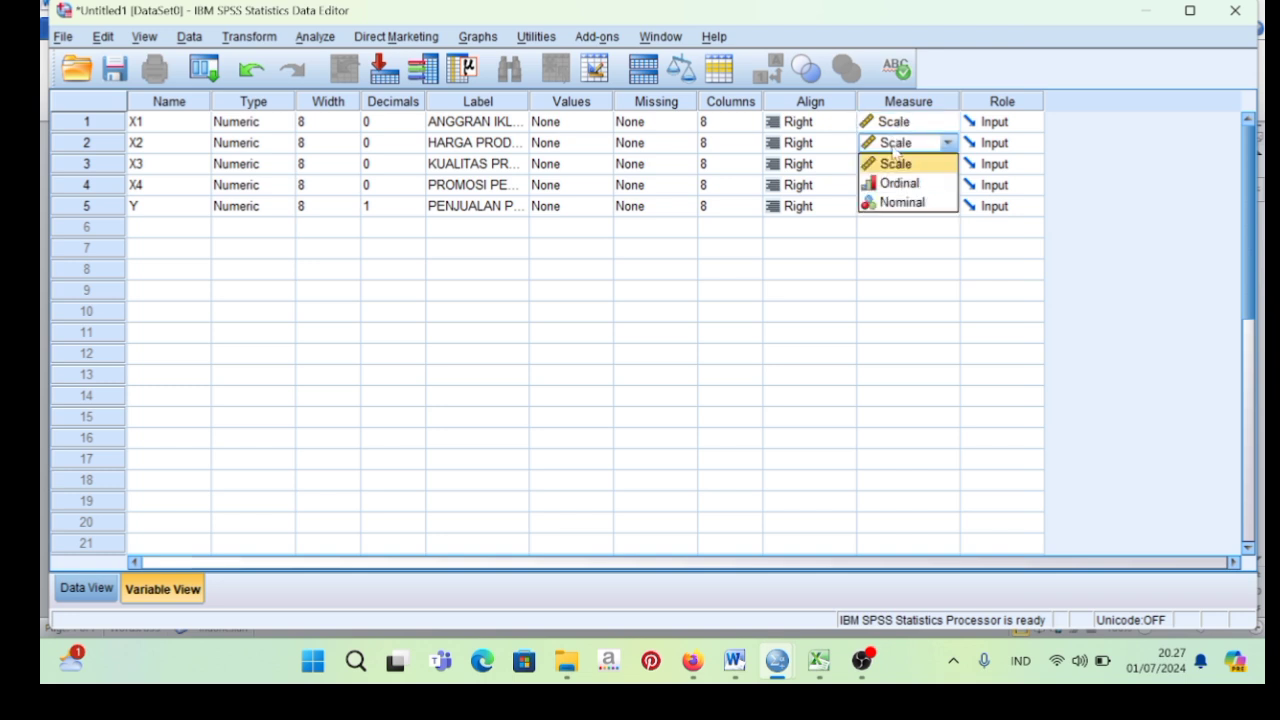
left_click(895, 163)
left_click(896, 164)
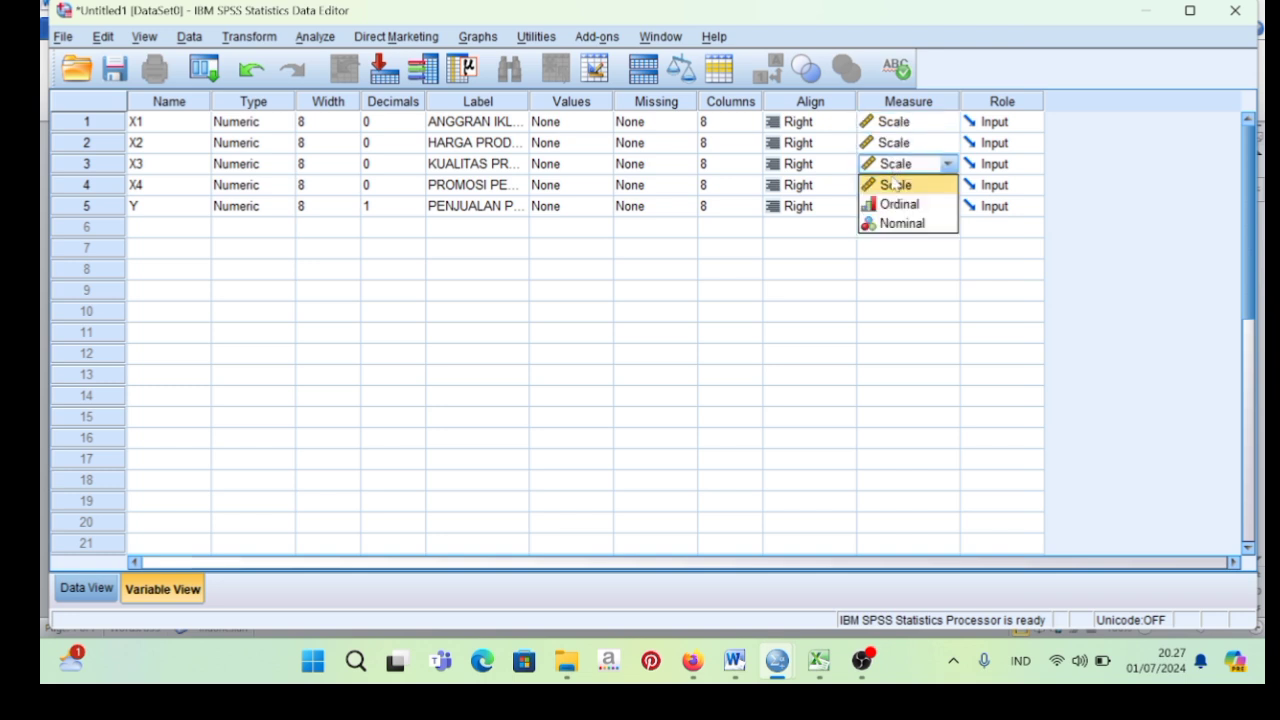
left_click(893, 184)
left_click(895, 185)
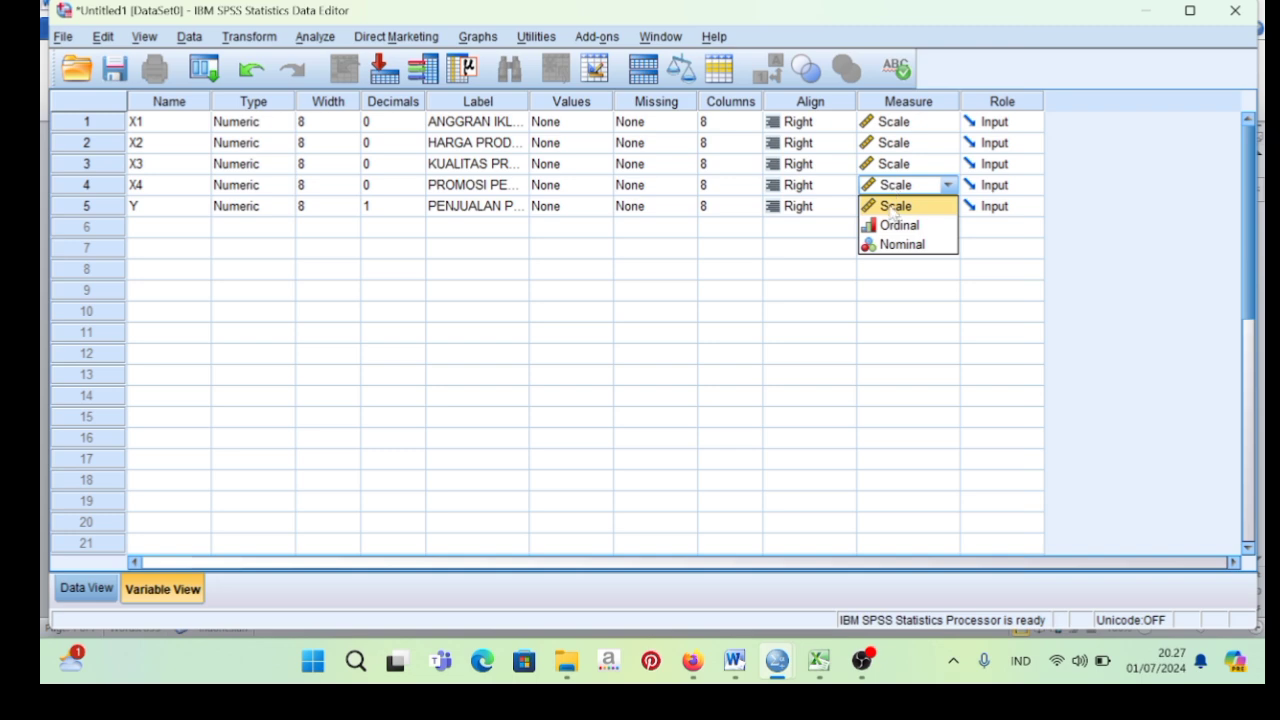
left_click(891, 206)
left_click(893, 206)
left_click(893, 225)
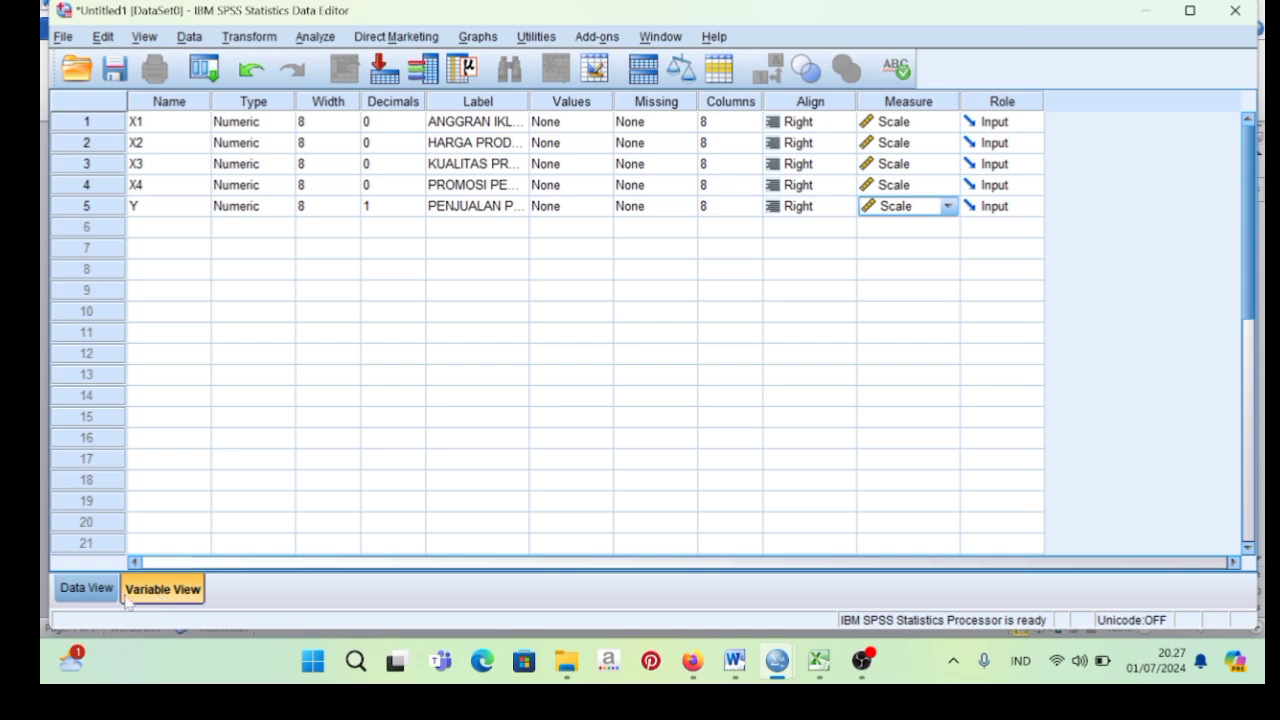
Show the SPSS data sheet, then switch to the Excel workbook DATA LATIHAN ANREG(2) and copy the values in A2:E14 without the header row.
left_click(86, 590)
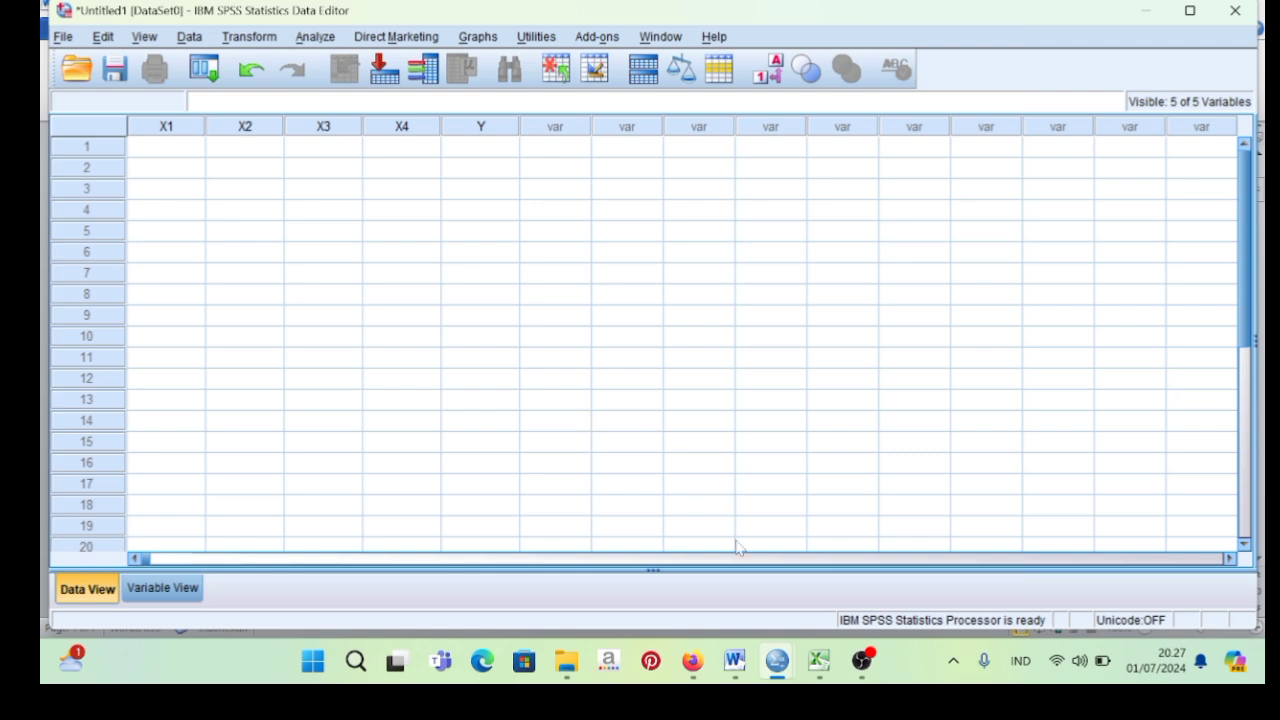
mouse_move(823, 668)
left_click(819, 662)
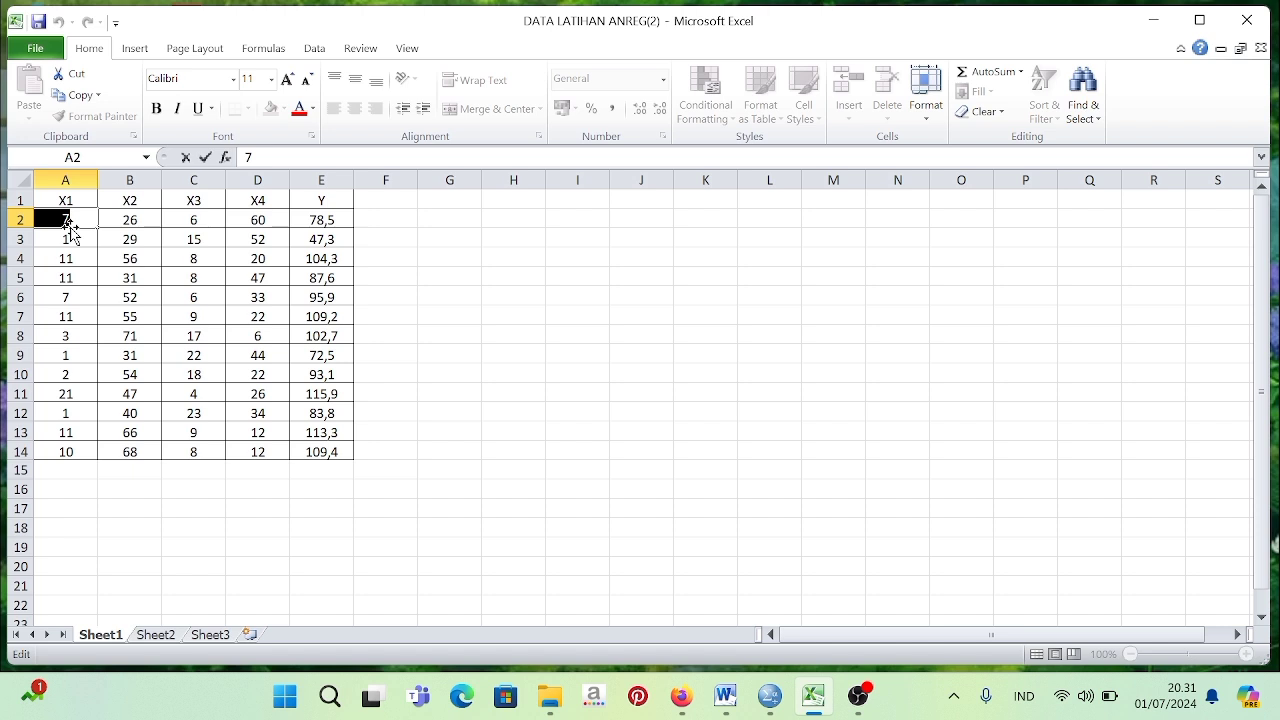
key("Escape")
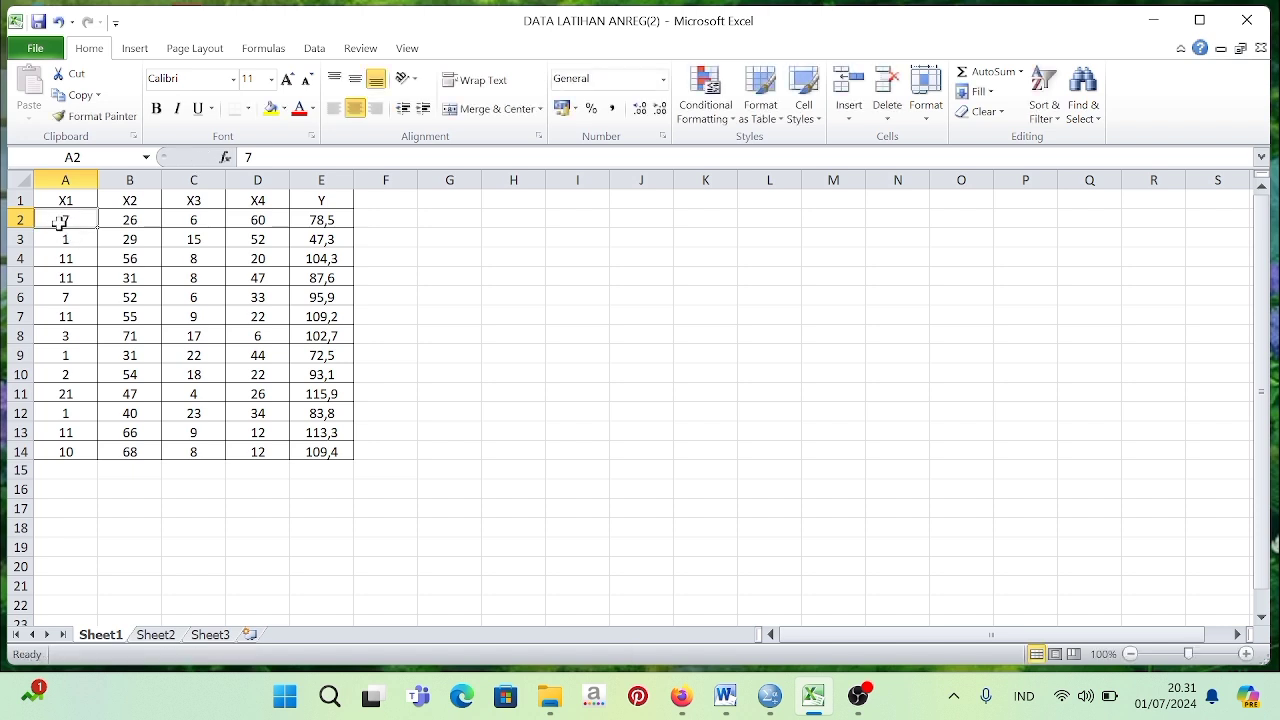
left_click_drag(60, 222, 343, 446)
key("ctrl+c")
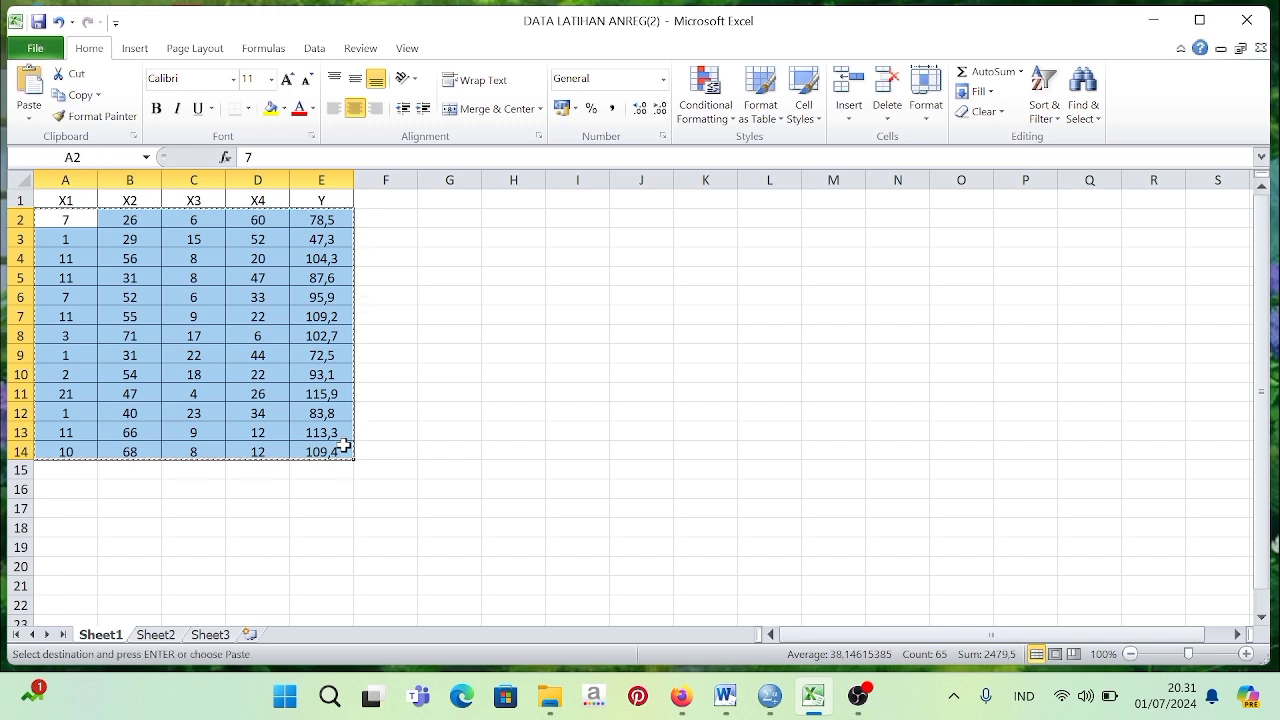
Switch back to the SPSS Data Editor and paste the copied values starting at case 1 of variable X1.
left_click(772, 697)
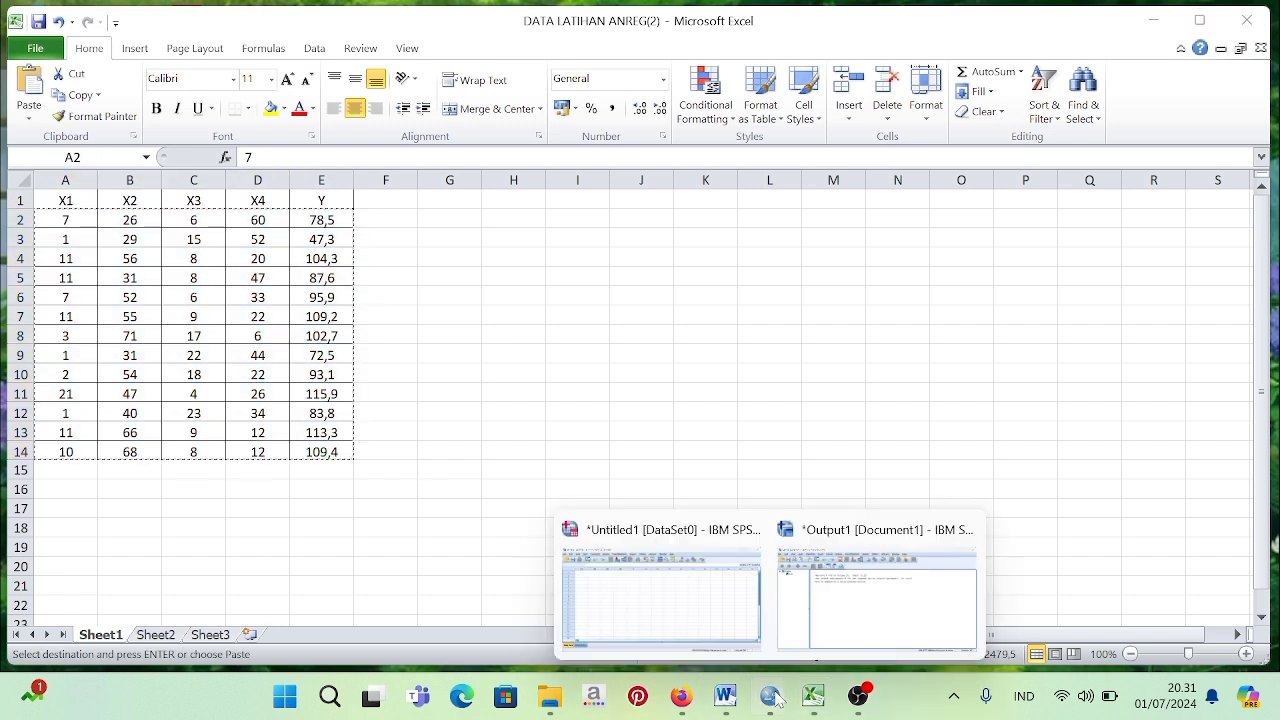
left_click(665, 605)
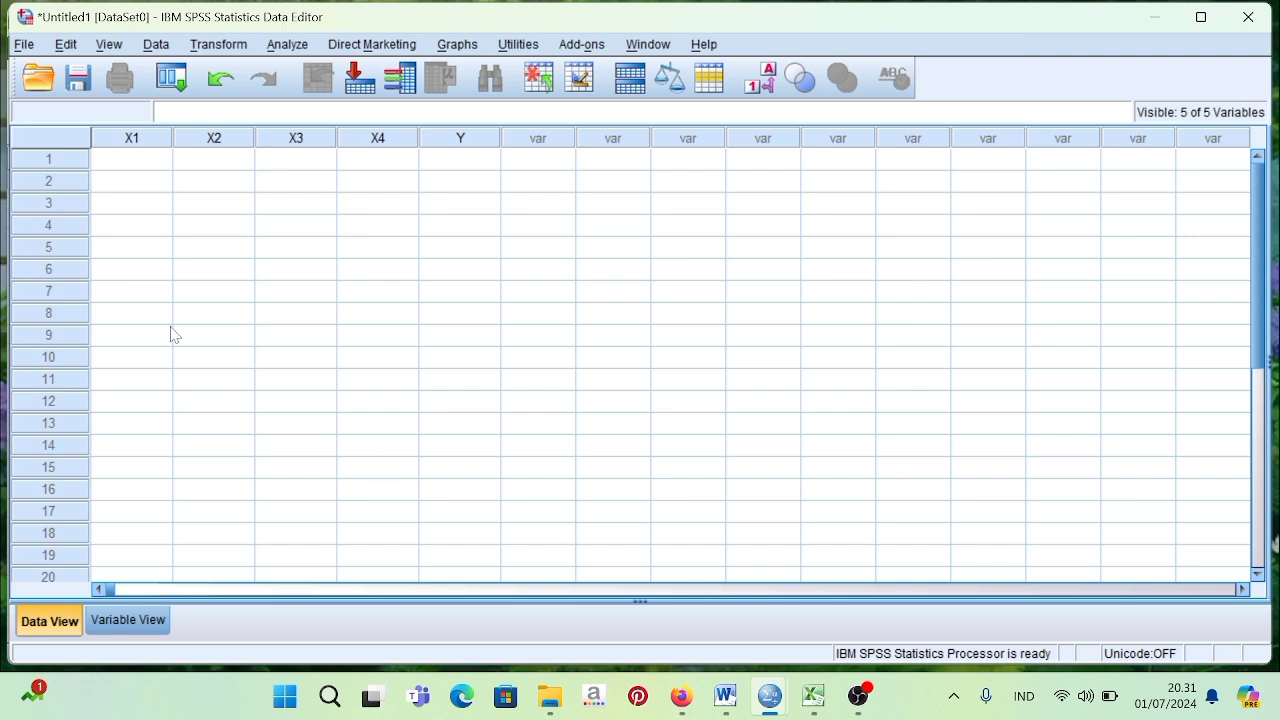
left_click(118, 158)
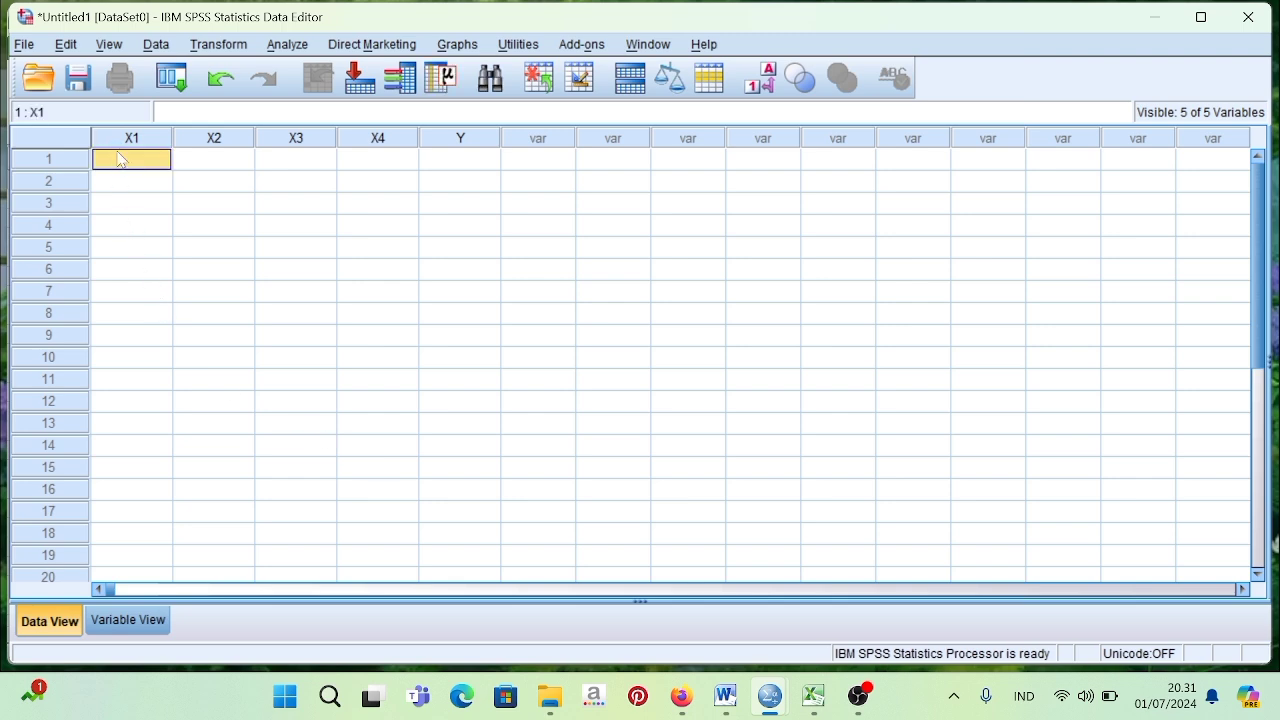
key("ctrl+v")
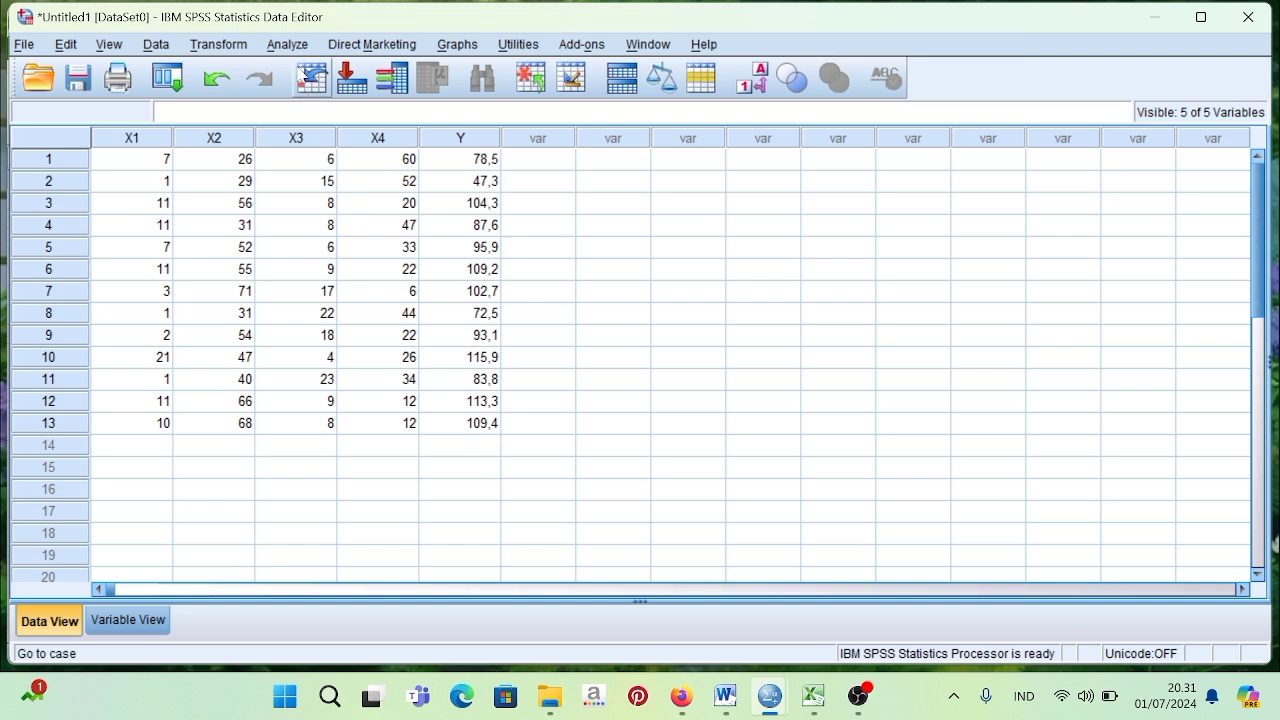
Start a Linear Regression analysis with PENJUALAN PRODUK [Y] as the dependent variable.
left_click(287, 47)
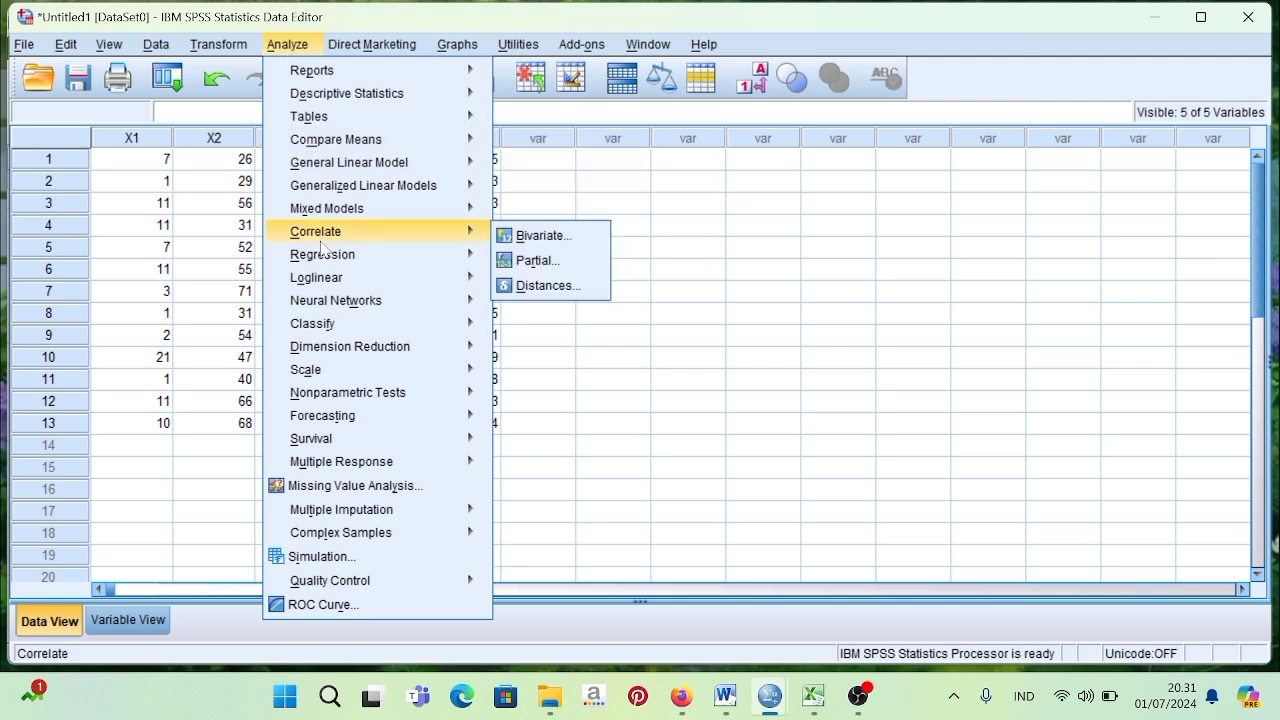
mouse_move(323, 256)
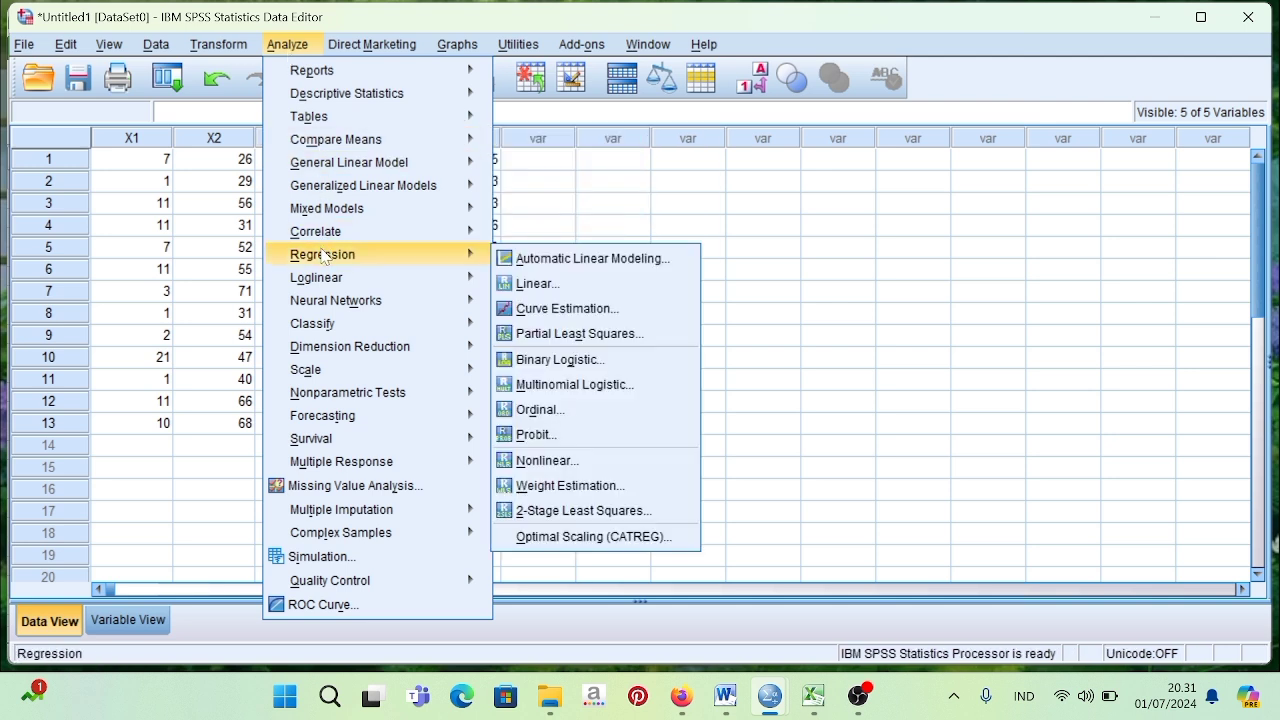
left_click(531, 287)
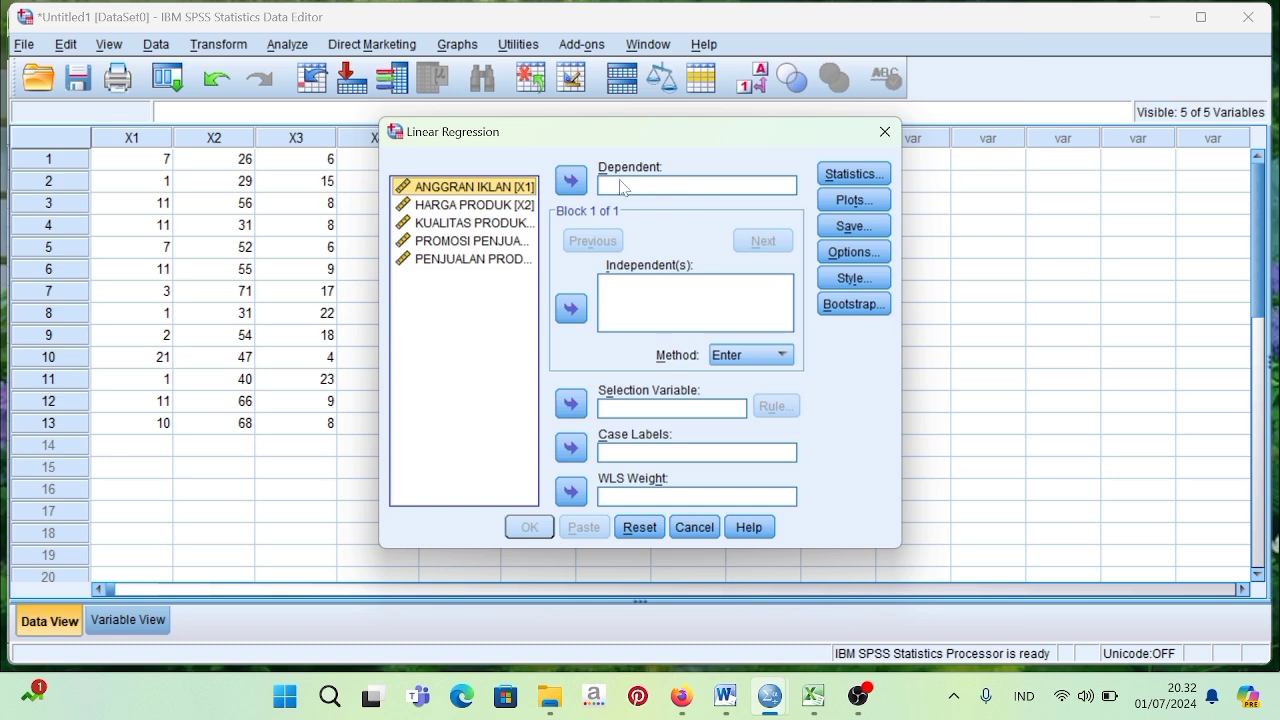
left_click(517, 261)
left_click(567, 181)
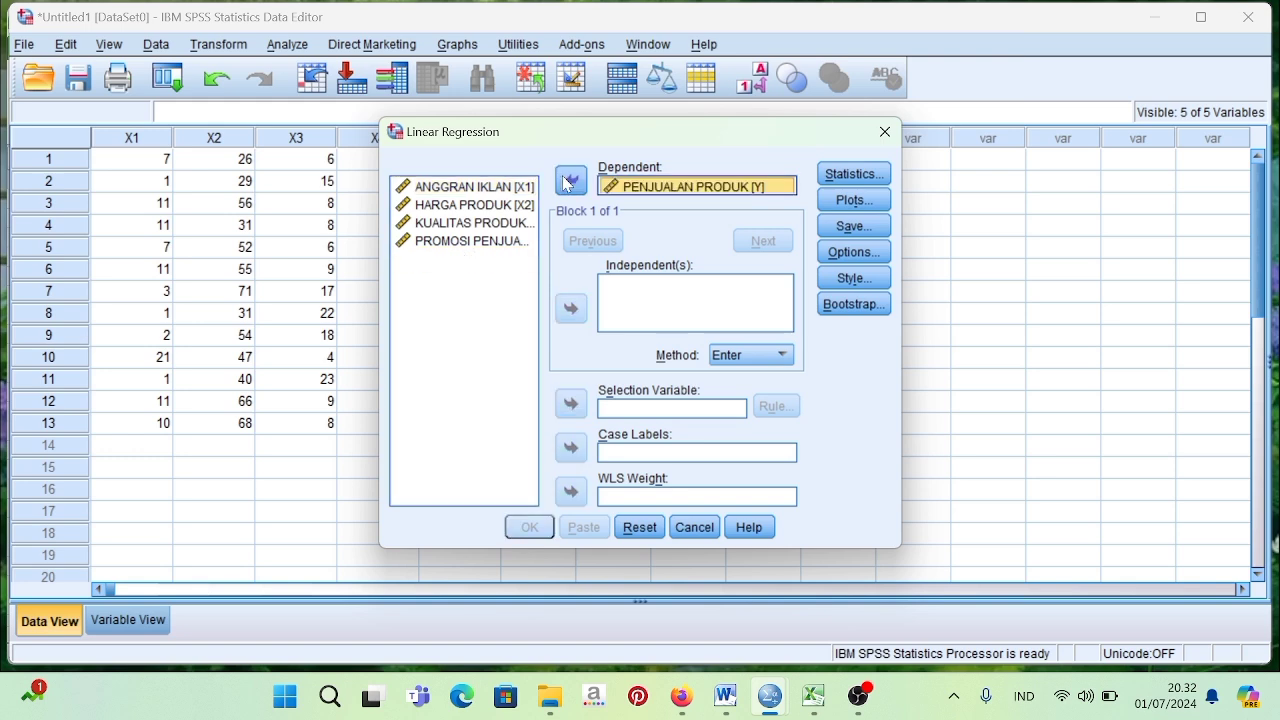
Add ANGGRAN IKLAN [X1], HARGA PRODUK [X2], KUALITAS PRODUK [X3] and PROMOSI PENJUALAN [X4] as independent variables of the regression.
left_click(640, 317)
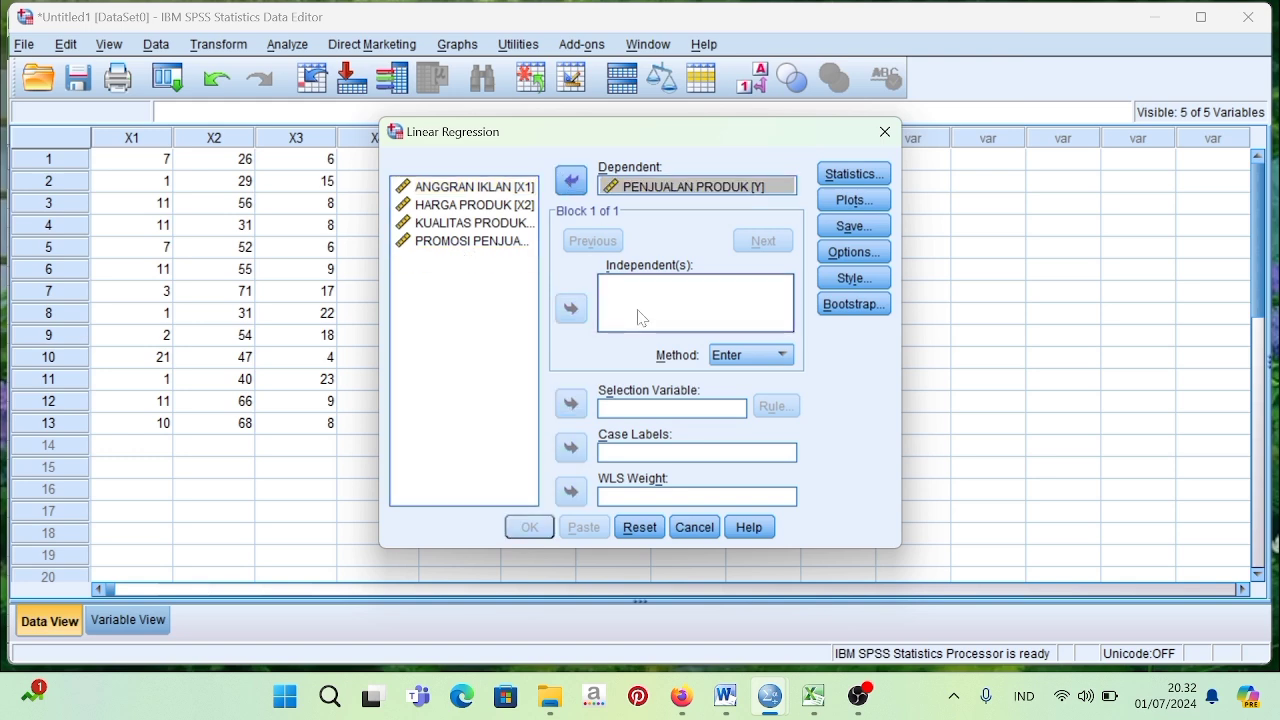
left_click(491, 186)
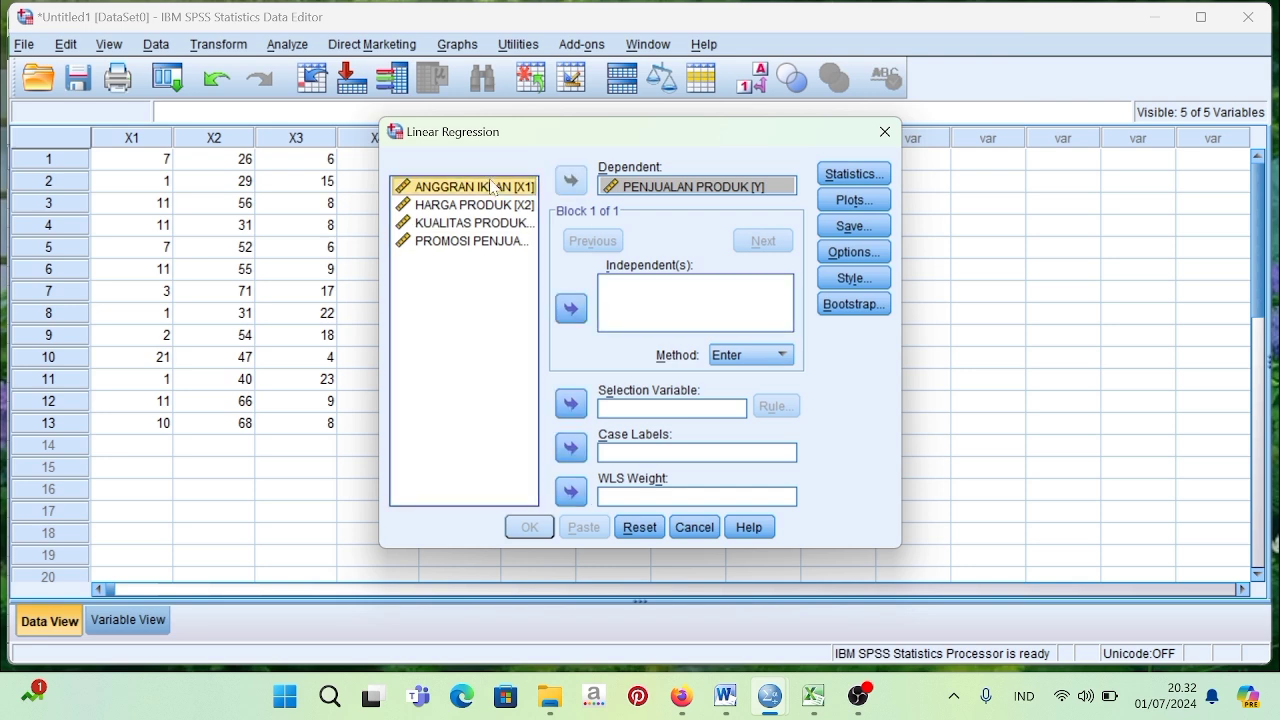
left_click(570, 309)
left_click(503, 205)
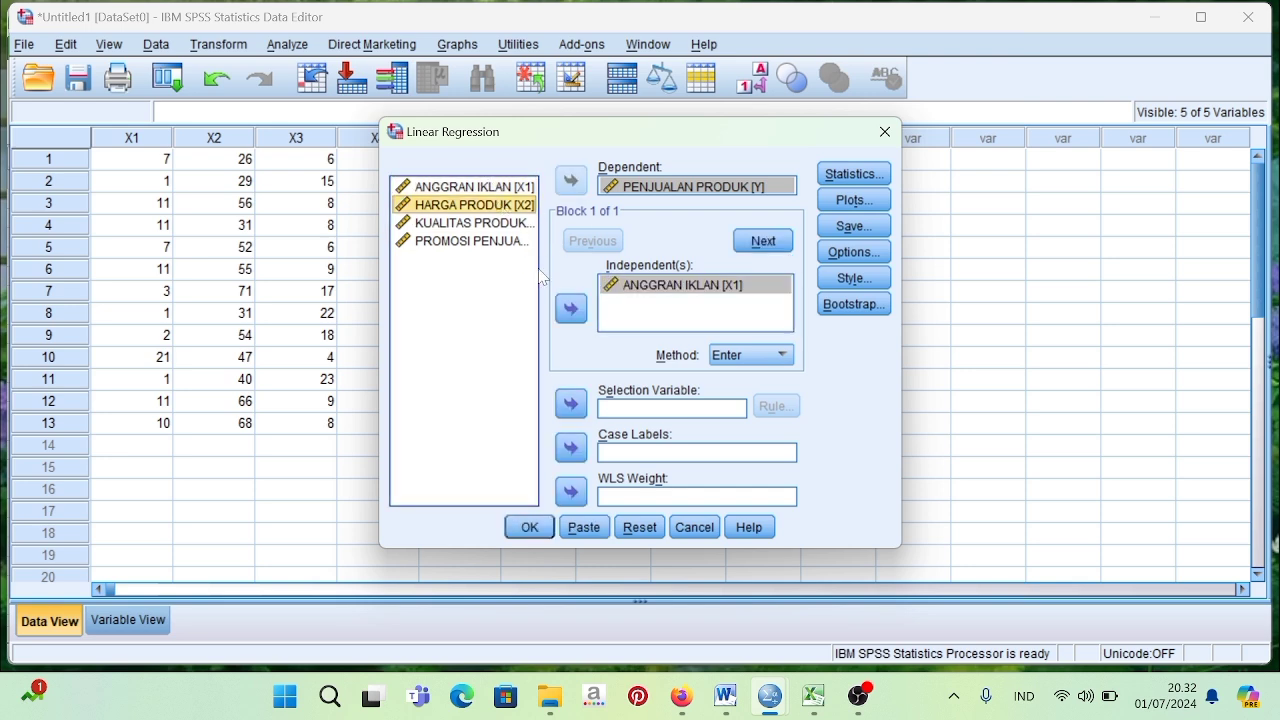
left_click(570, 309)
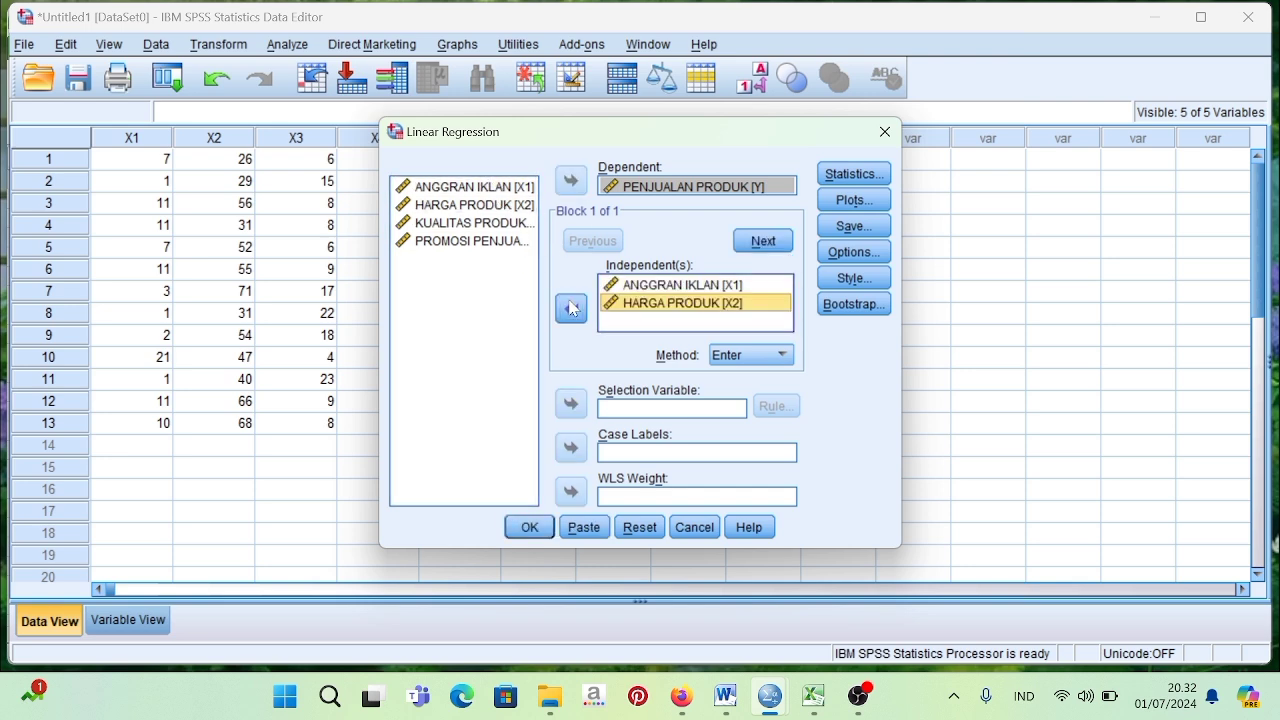
left_click(507, 224)
left_click(571, 309)
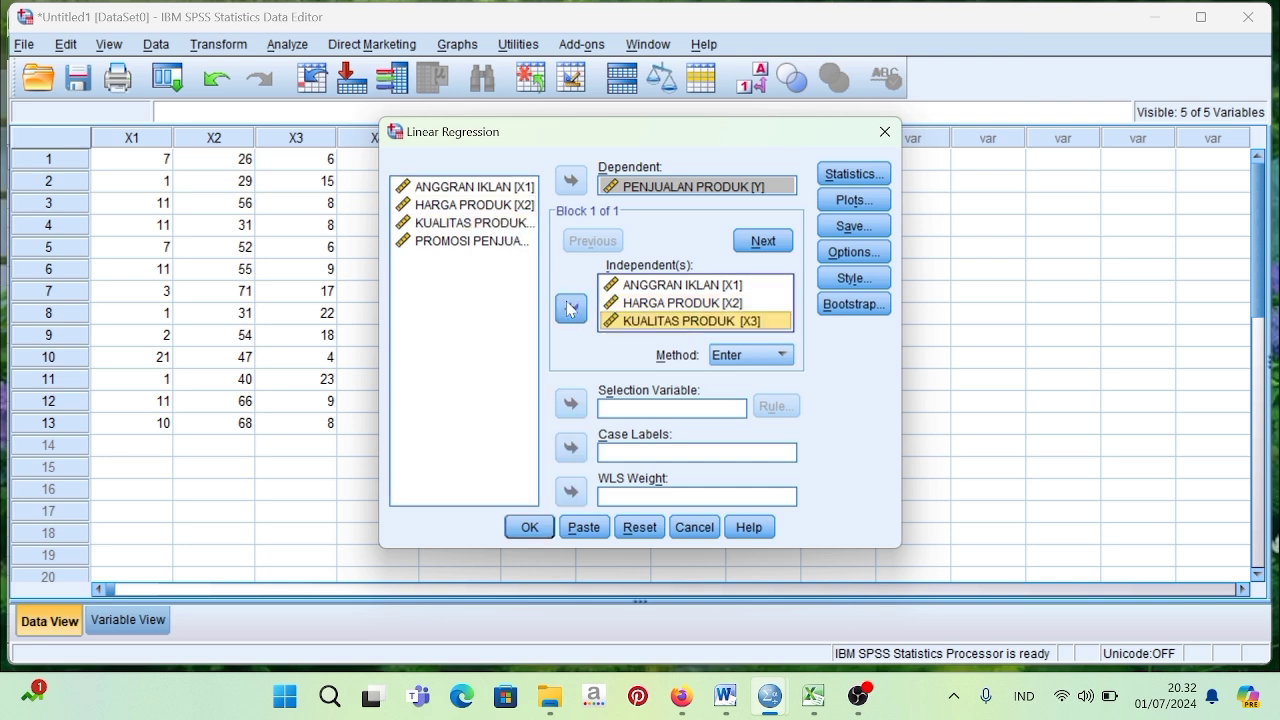
left_click(507, 241)
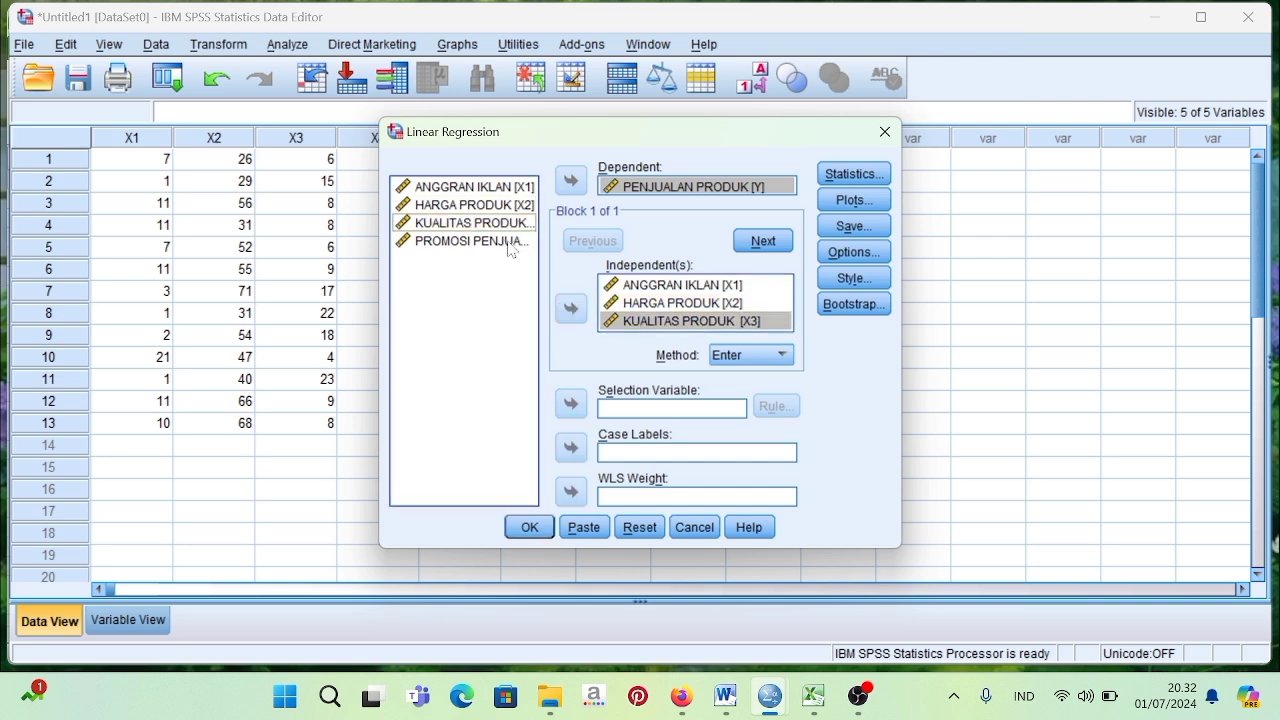
left_click(570, 310)
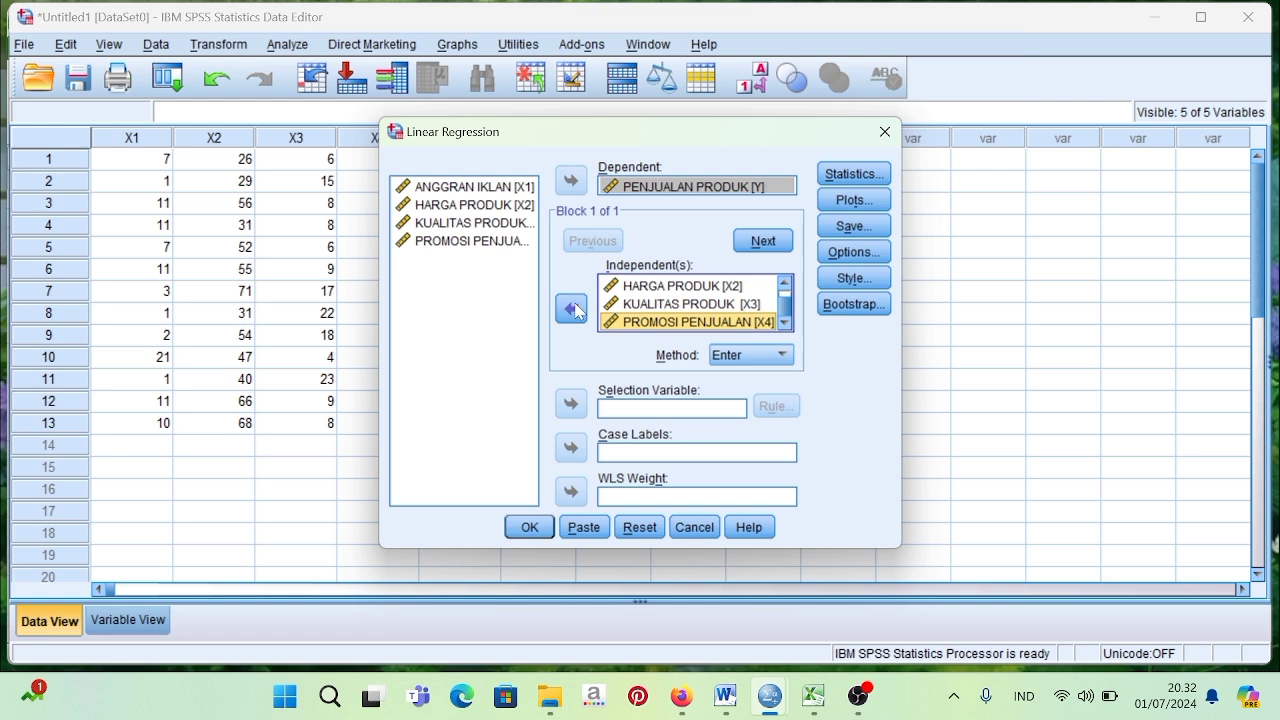
Include Collinearity diagnostics in the regression statistics, keeping Estimates and Model fit selected.
left_click(843, 178)
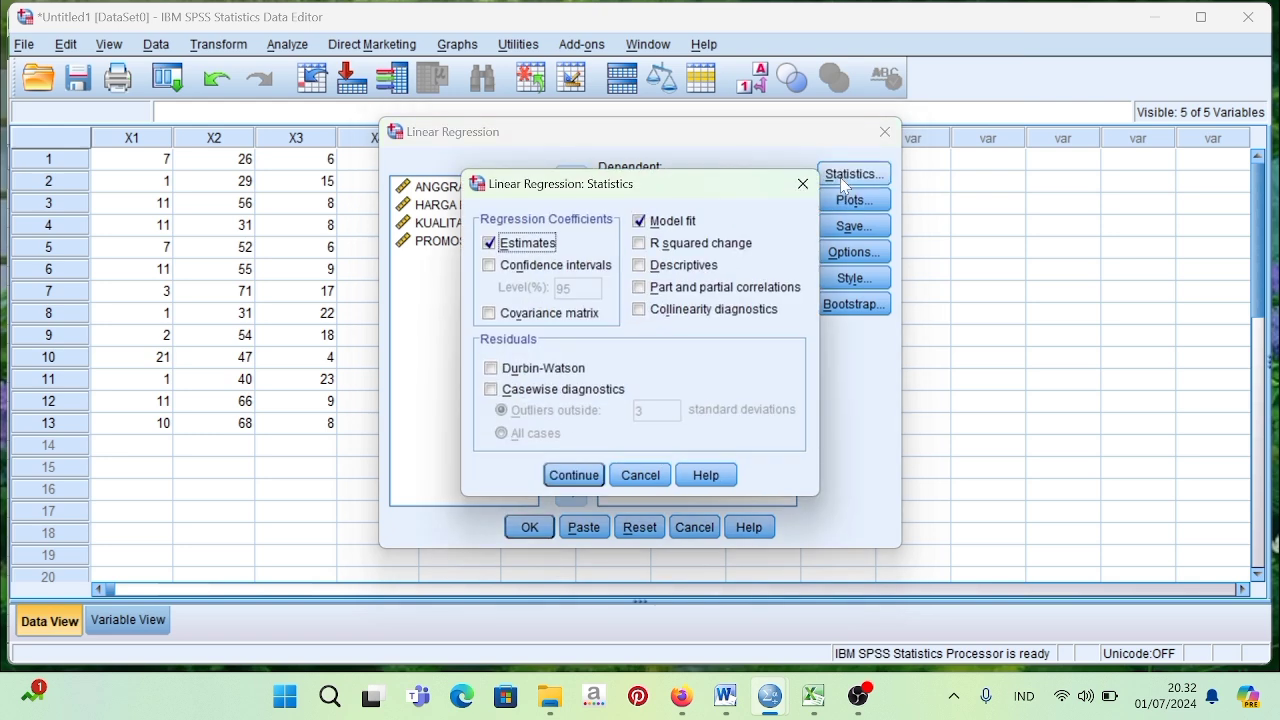
left_click(640, 311)
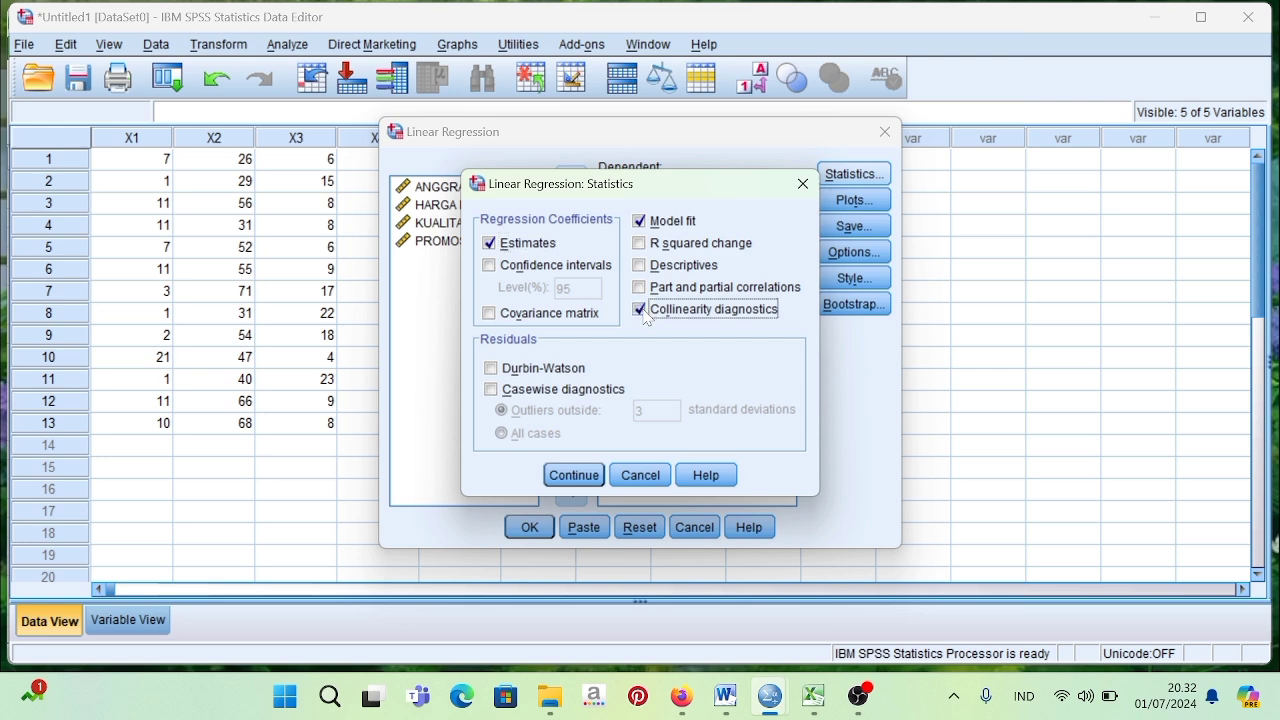
left_click(582, 476)
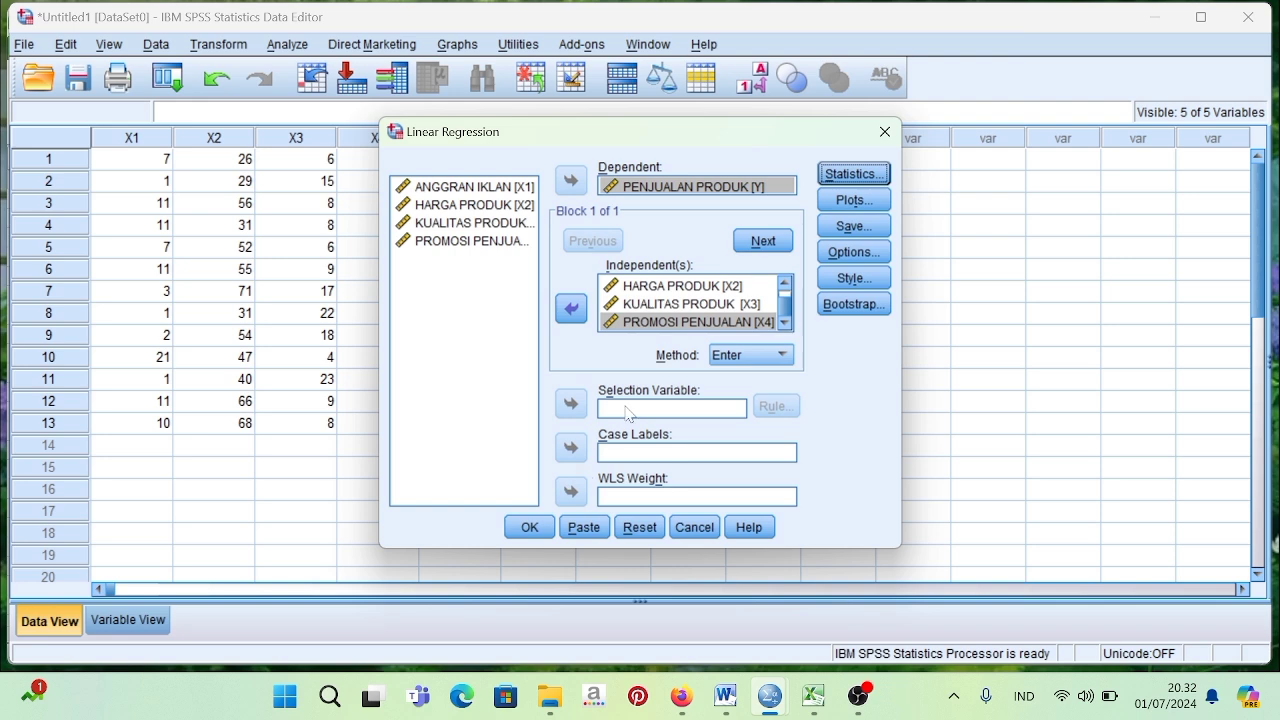
Set up a regression scatterplot with *SRESID as the Y variable and *ZPRED as the X variable.
left_click(850, 200)
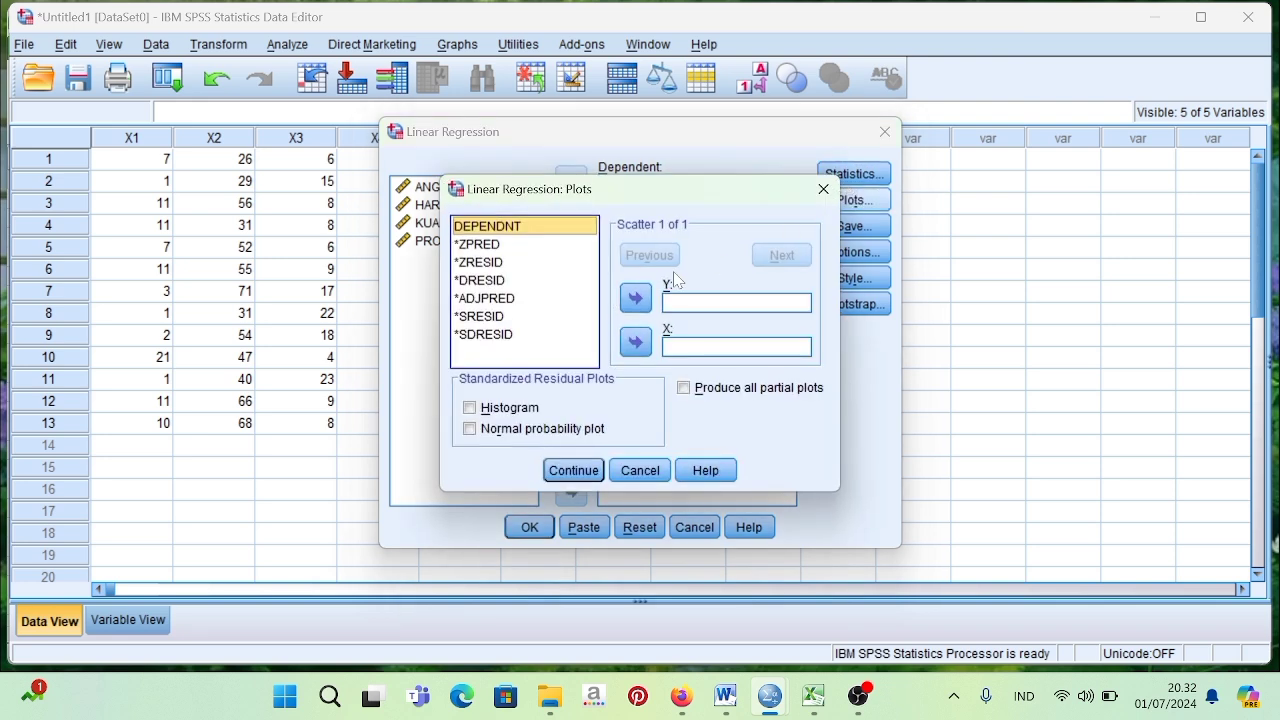
left_click(514, 250)
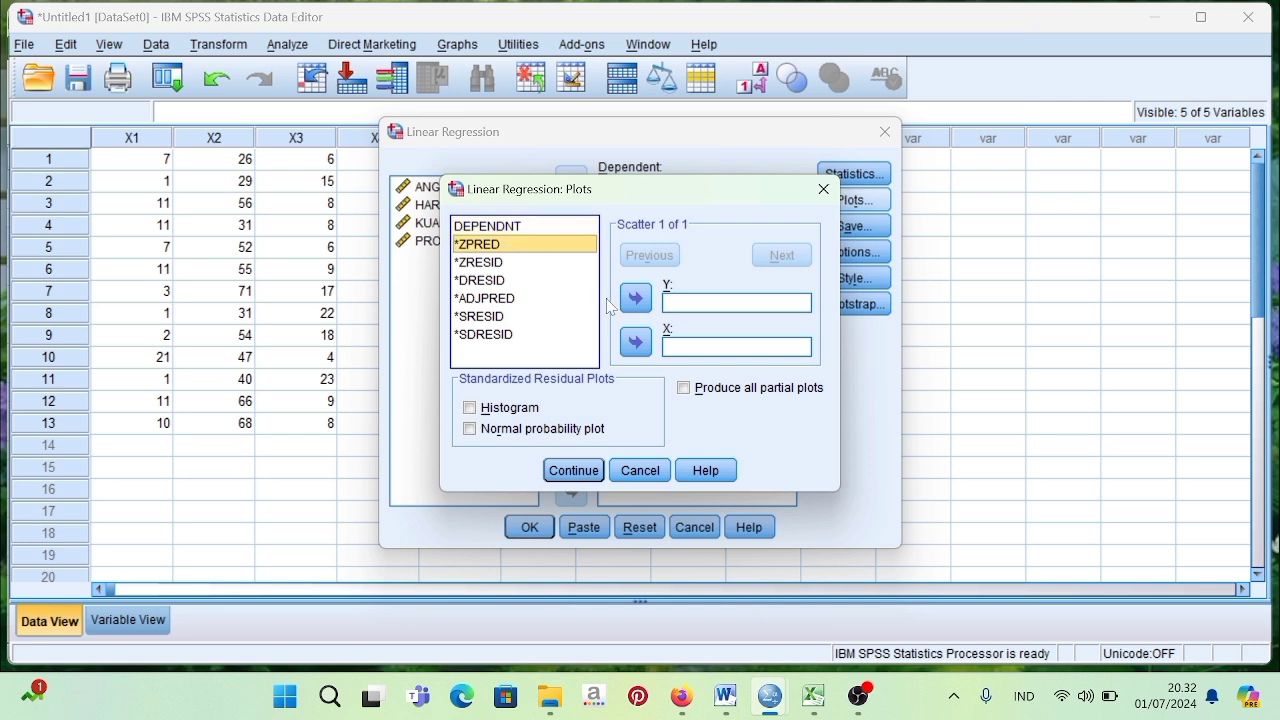
left_click(636, 343)
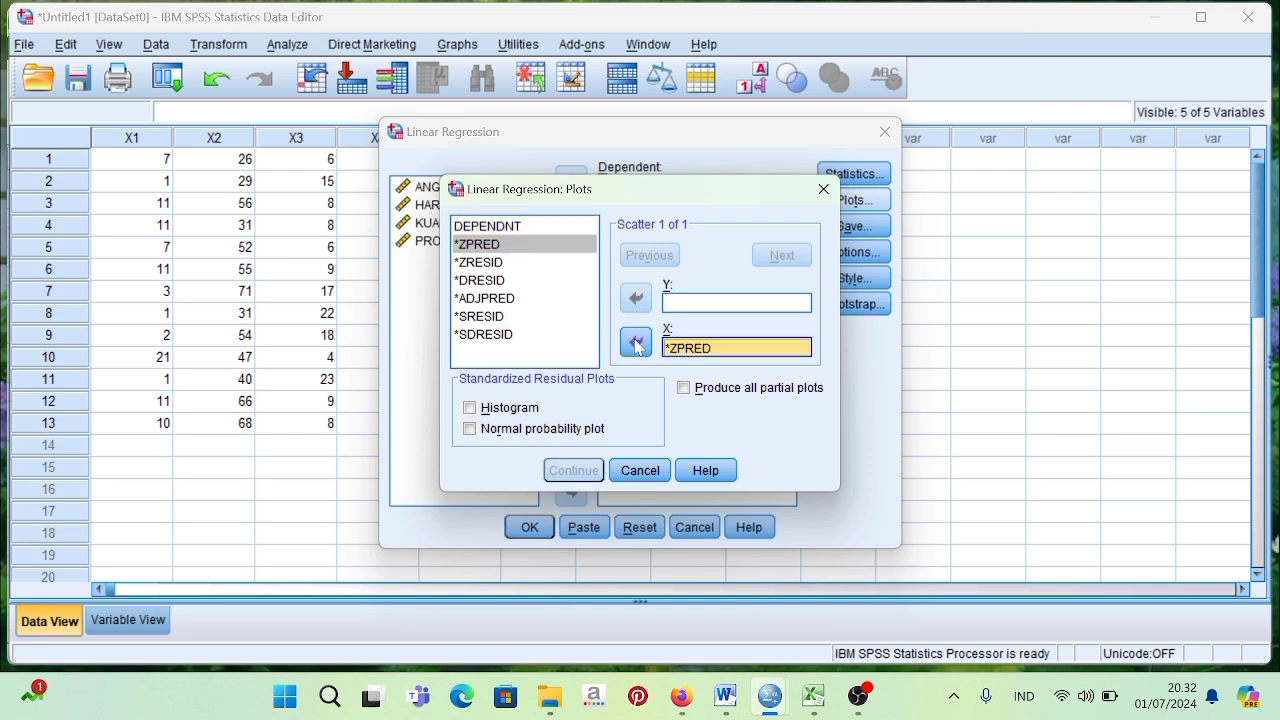
left_click(510, 318)
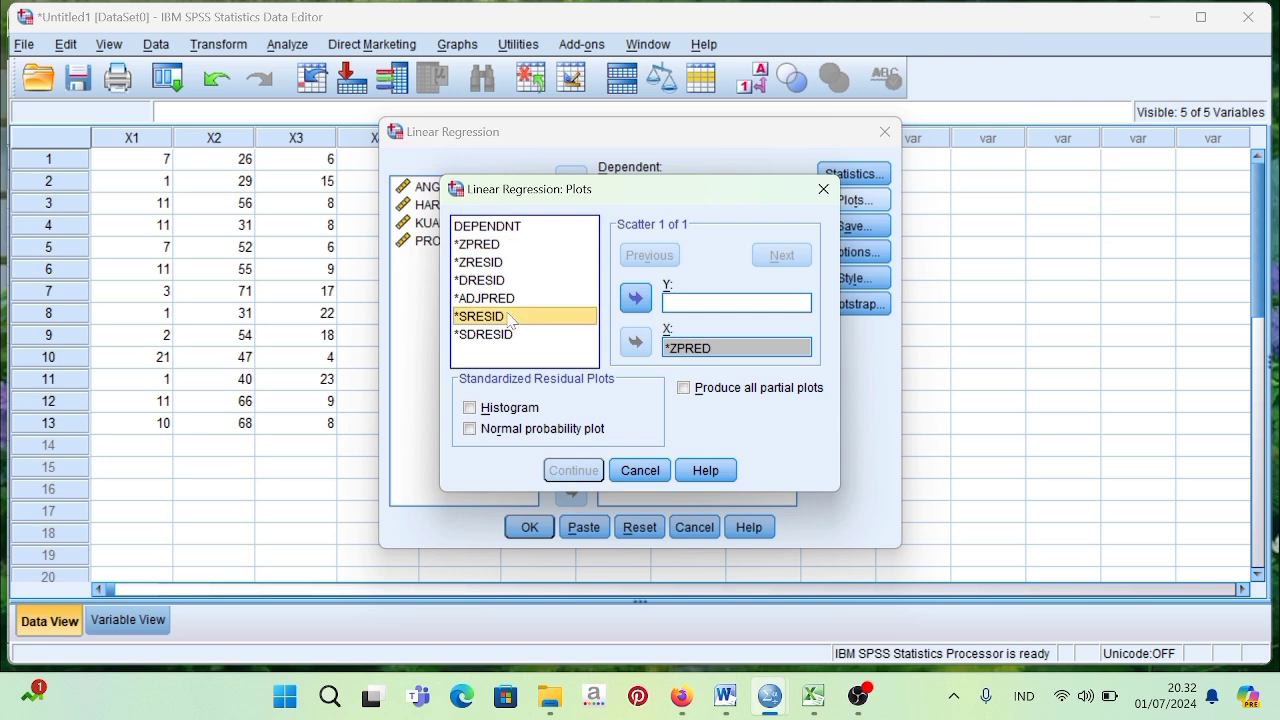
left_click(636, 298)
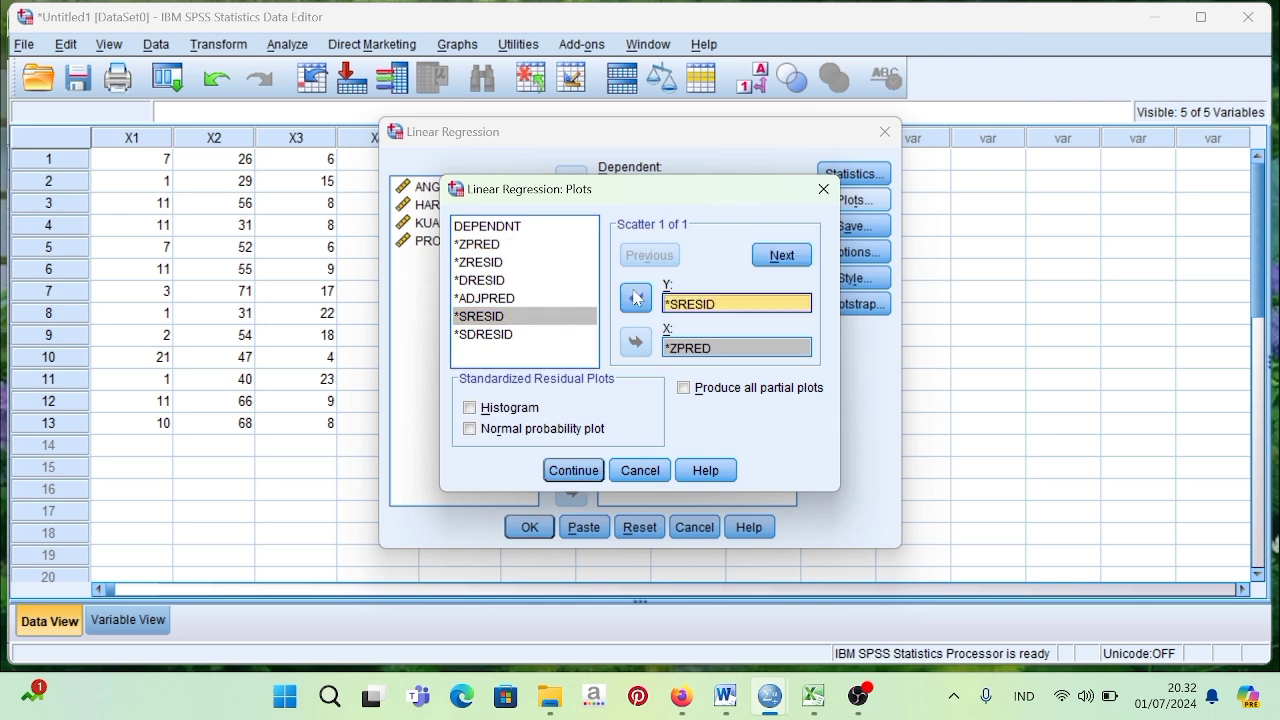
Include the Histogram and Normal probability plot of the standardized residuals in the regression plots.
left_click(478, 409)
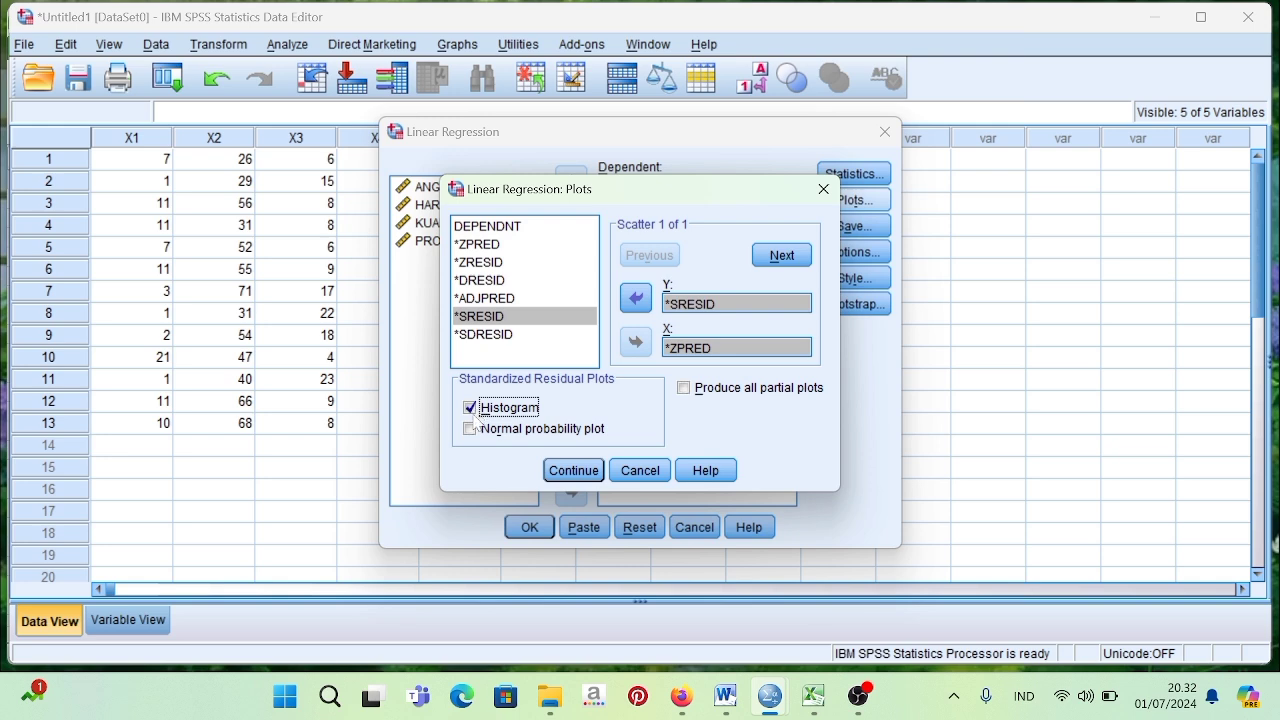
left_click(470, 430)
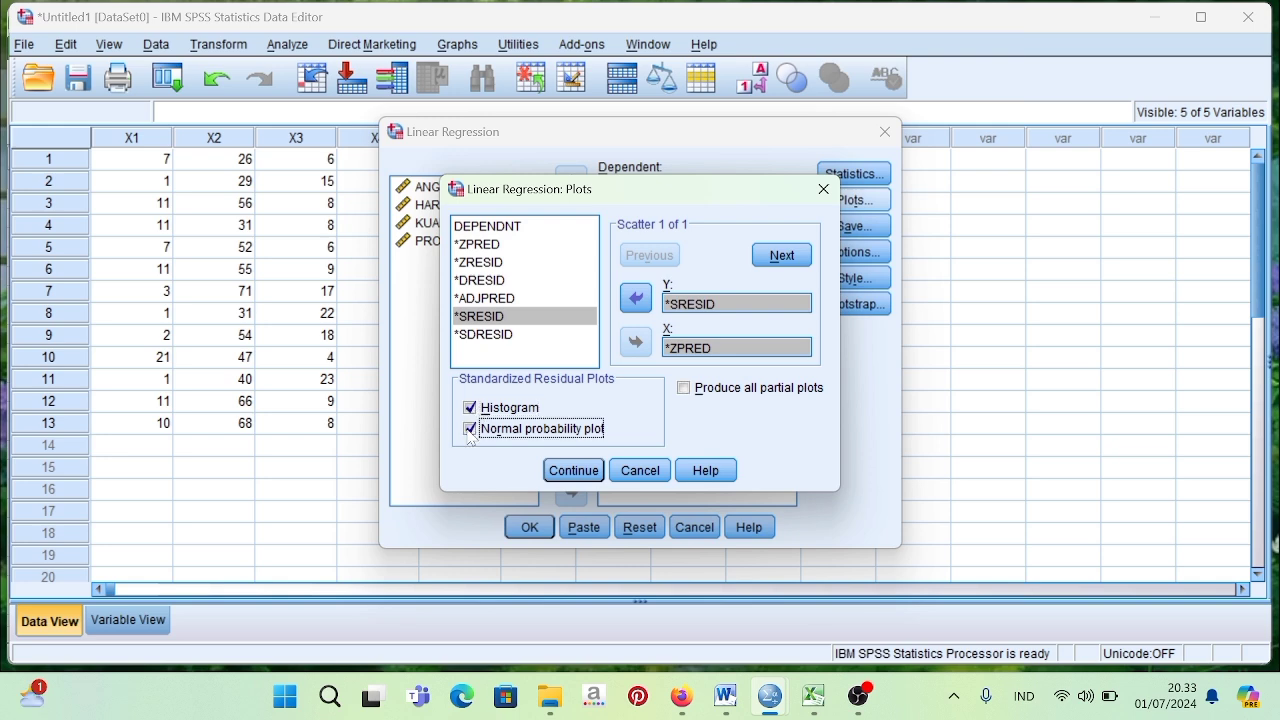
left_click(573, 470)
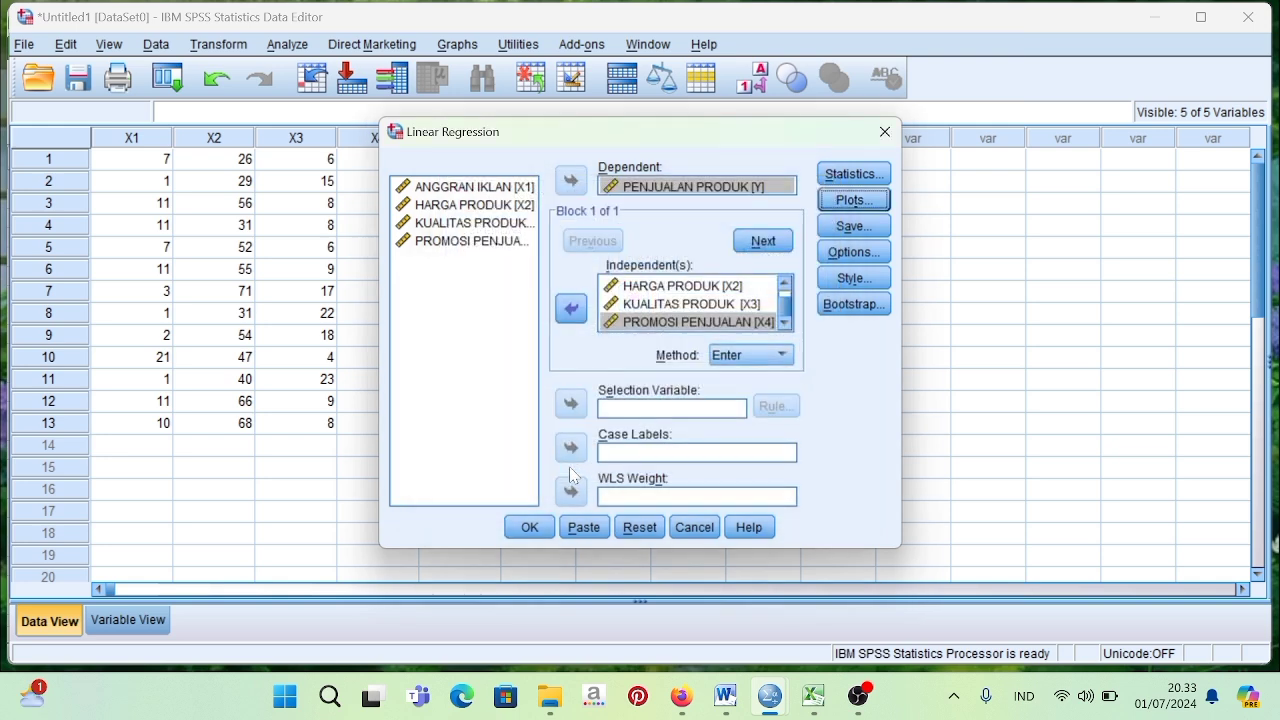
Set the regression to save the Unstandardized residuals as a new variable.
left_click(836, 229)
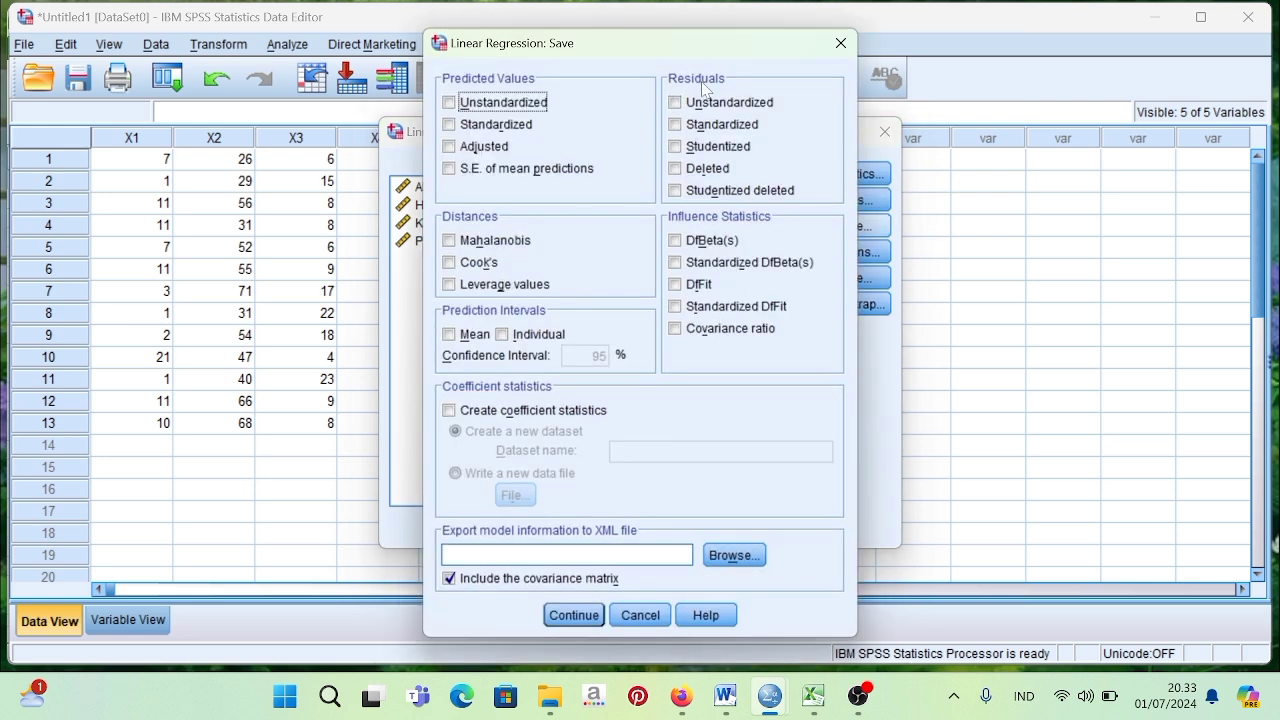
left_click(676, 104)
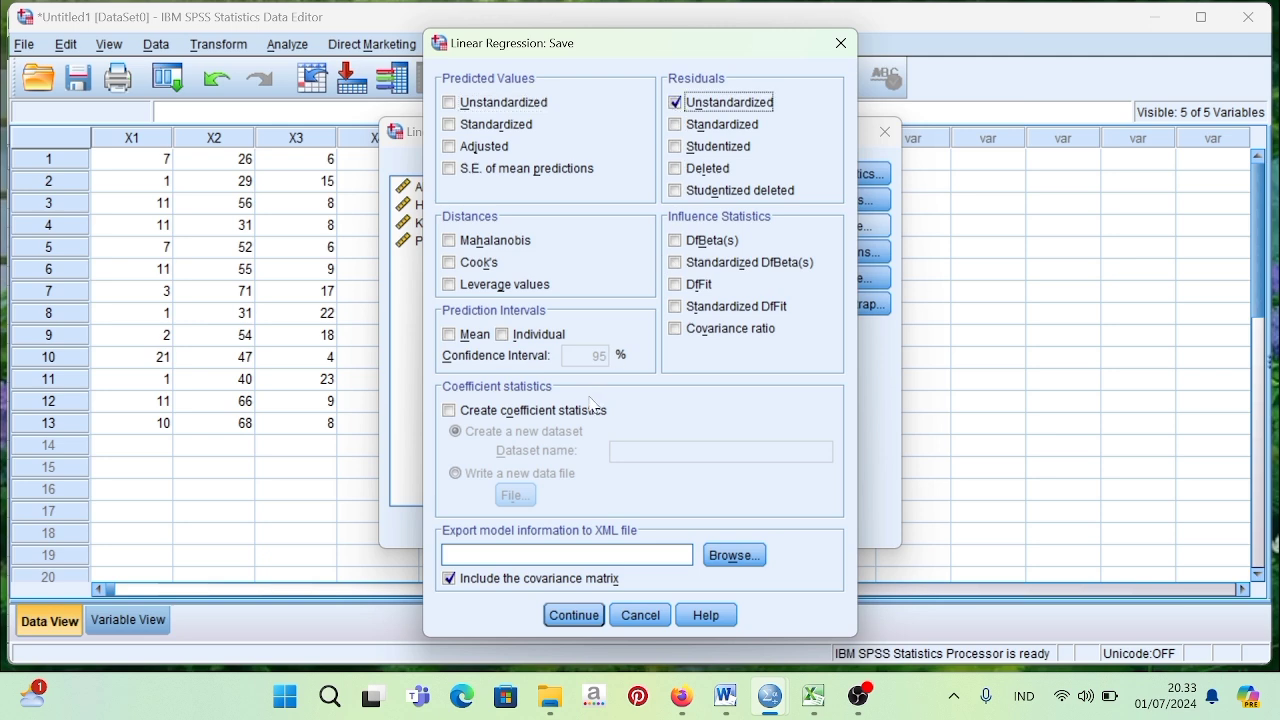
left_click(572, 614)
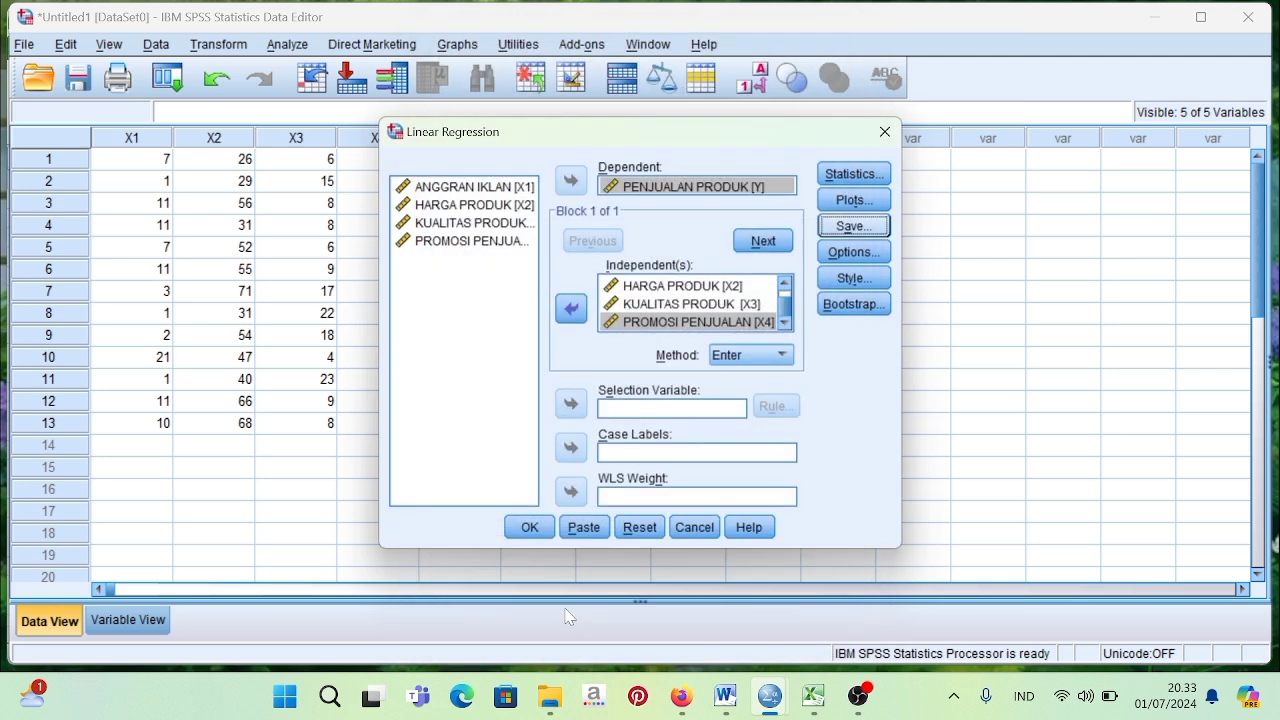
Keep the default regression options with F probability entry ,05 and removal ,10, run the regression and review its output tables.
left_click(837, 258)
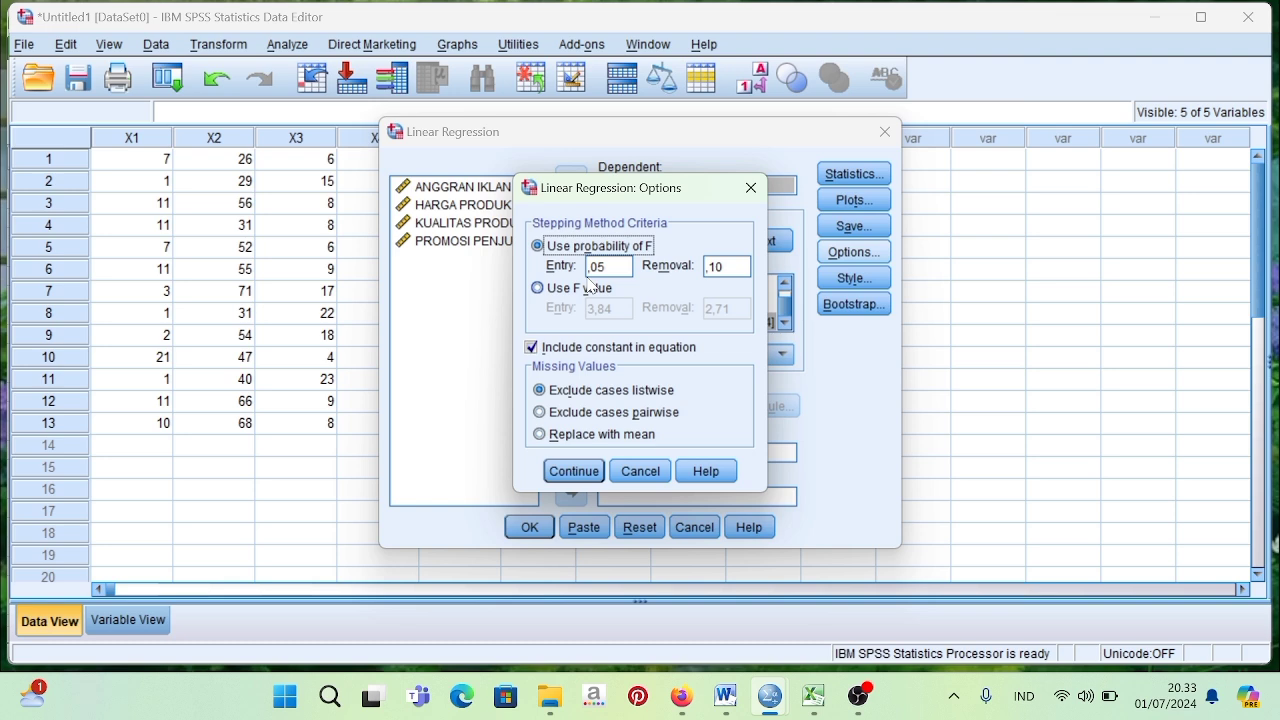
left_click(576, 477)
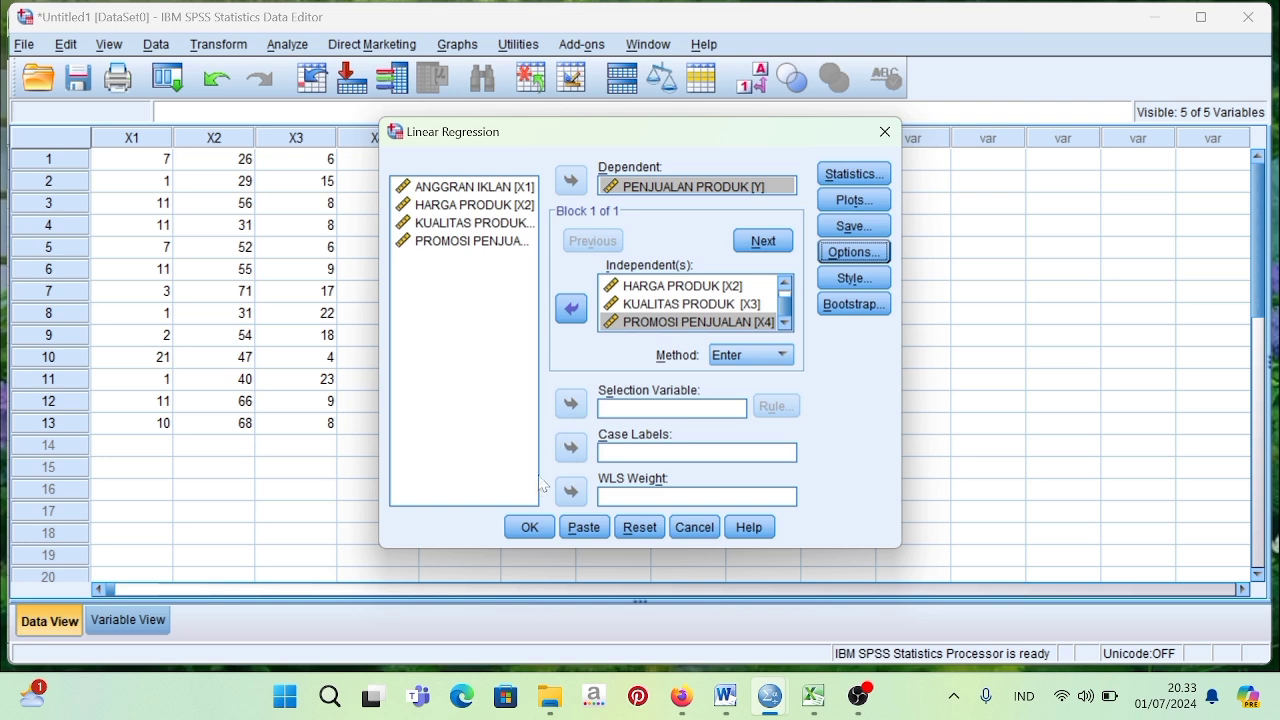
left_click(529, 527)
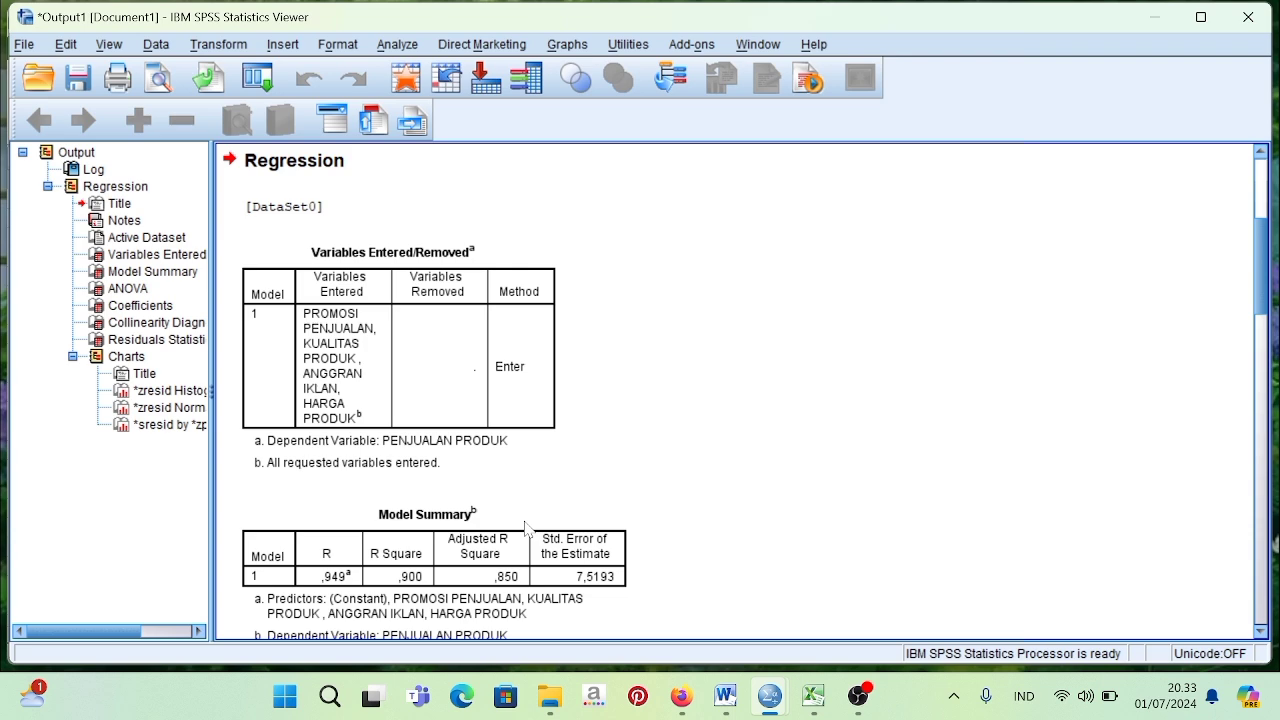
scroll(560, 484, "down", 5)
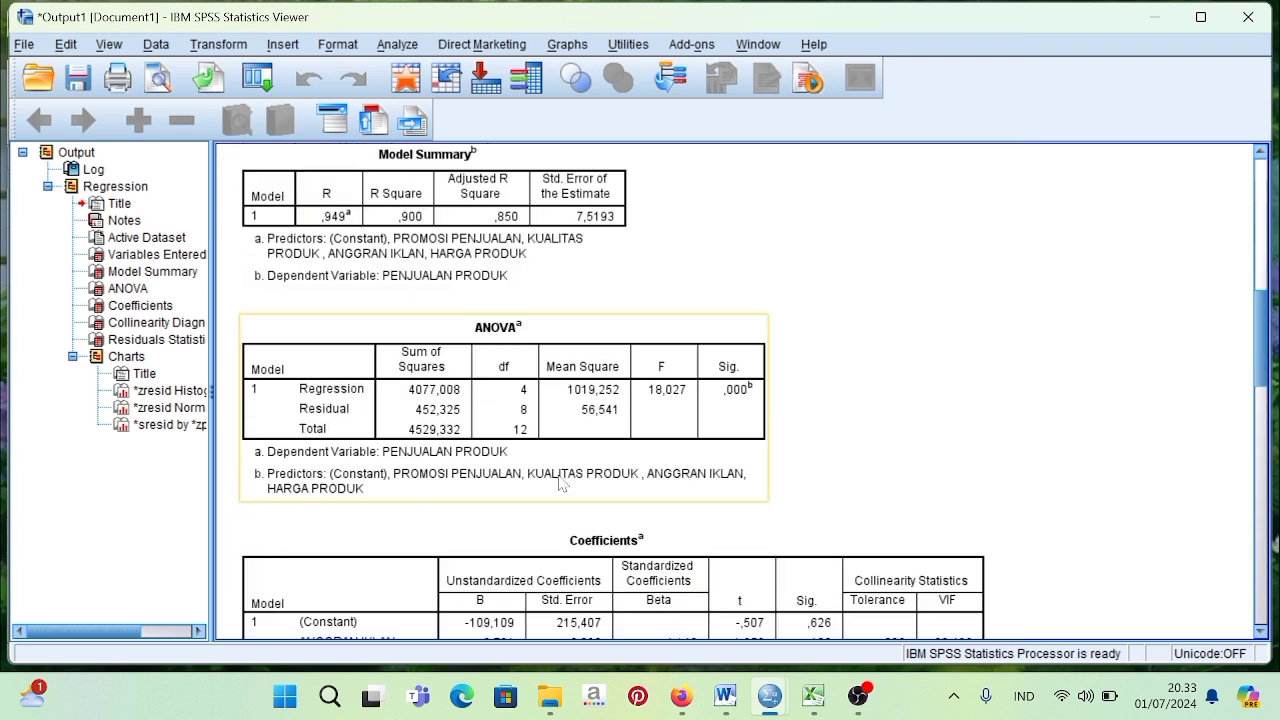
scroll(560, 484, "down", 6)
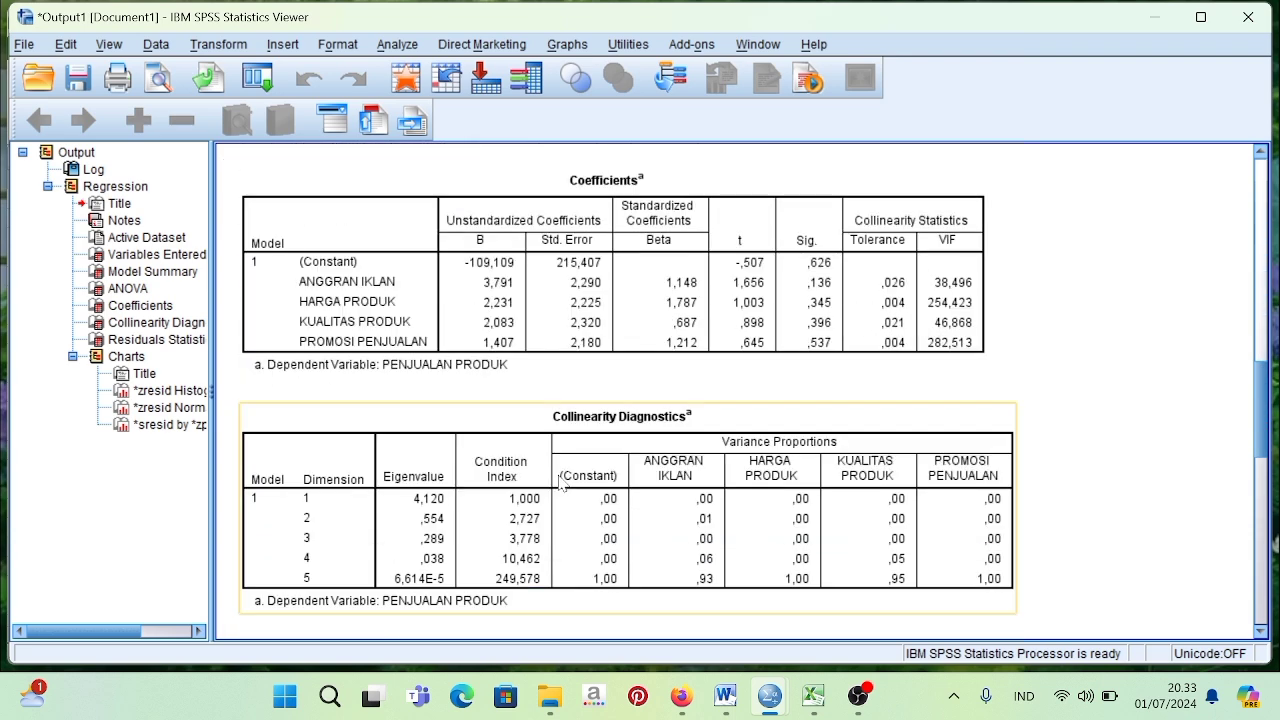
scroll(560, 484, "down", 2)
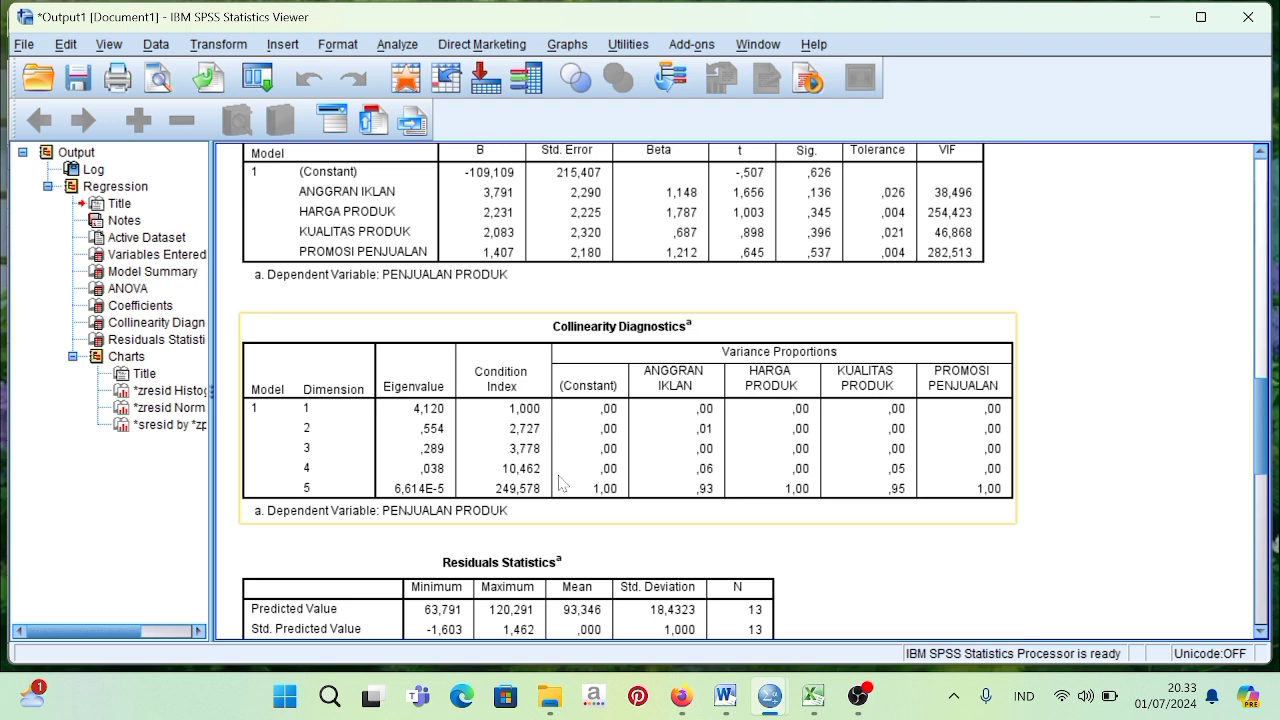
scroll(560, 483, "down", 3)
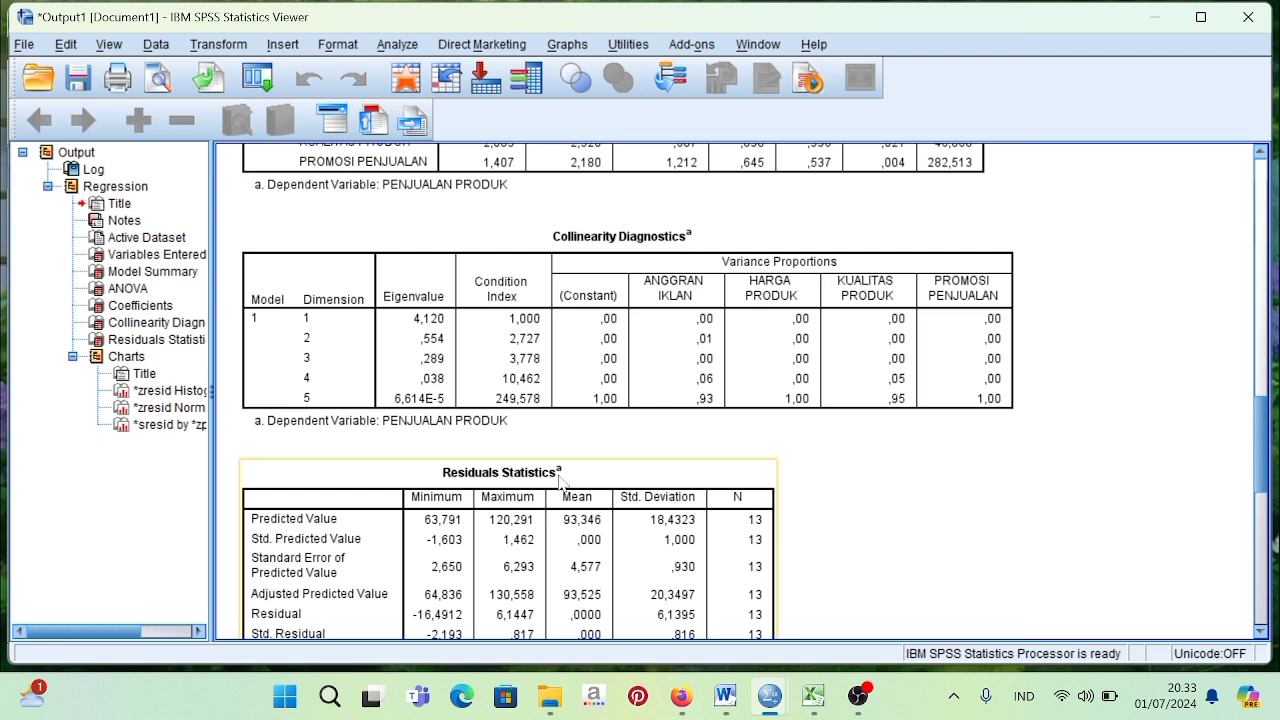
Return to the Data Editor, run a legacy 1-Sample K-S test of Unstandardized Residual against the Normal distribution and view its result table.
mouse_move(773, 688)
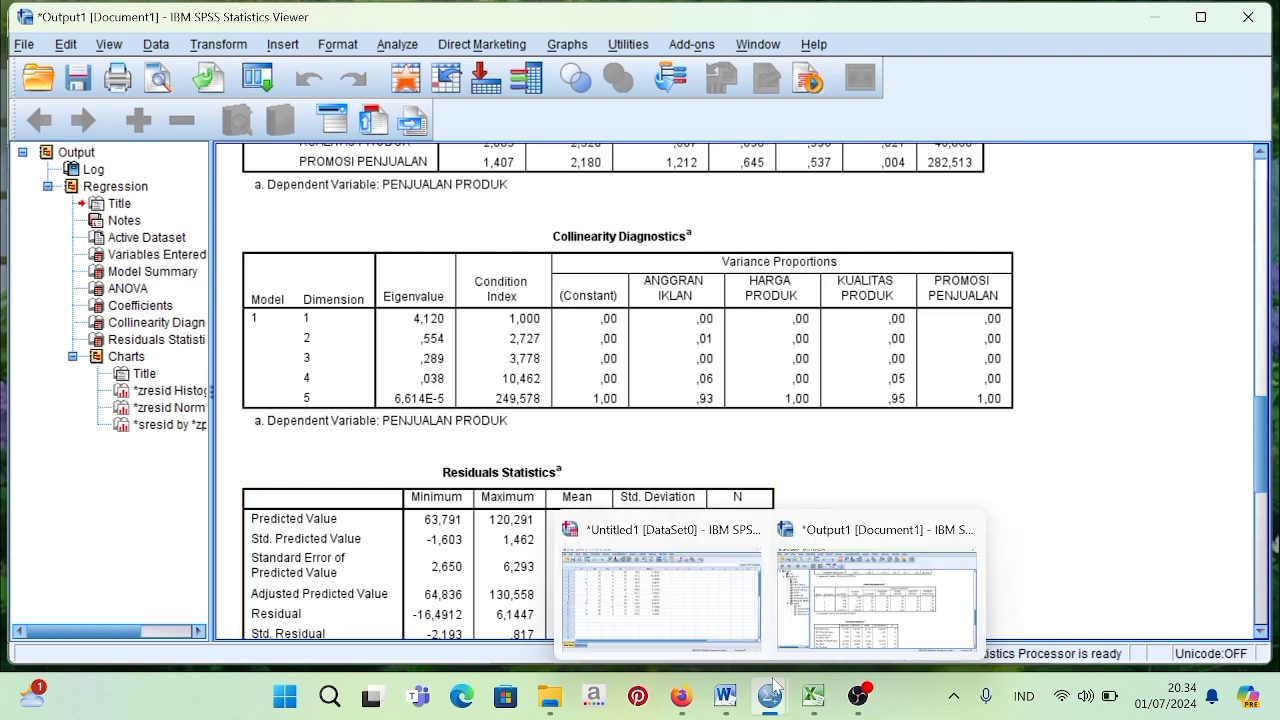
left_click(690, 600)
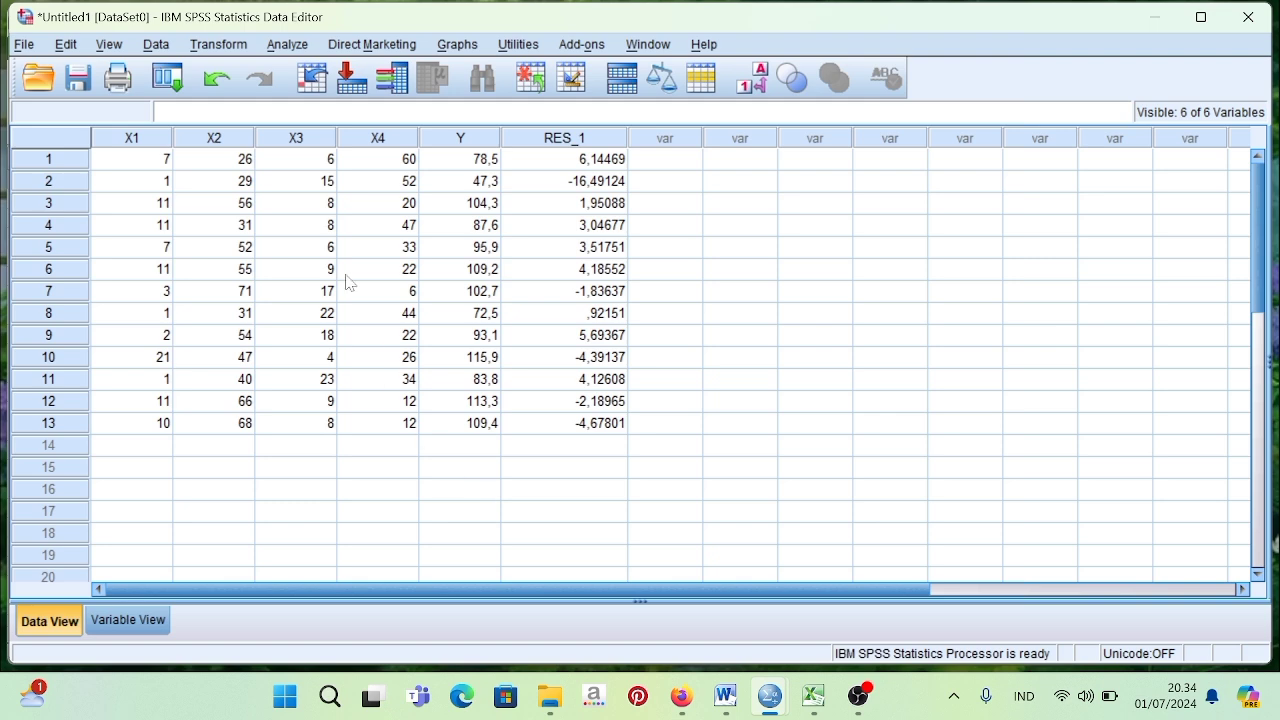
left_click(287, 47)
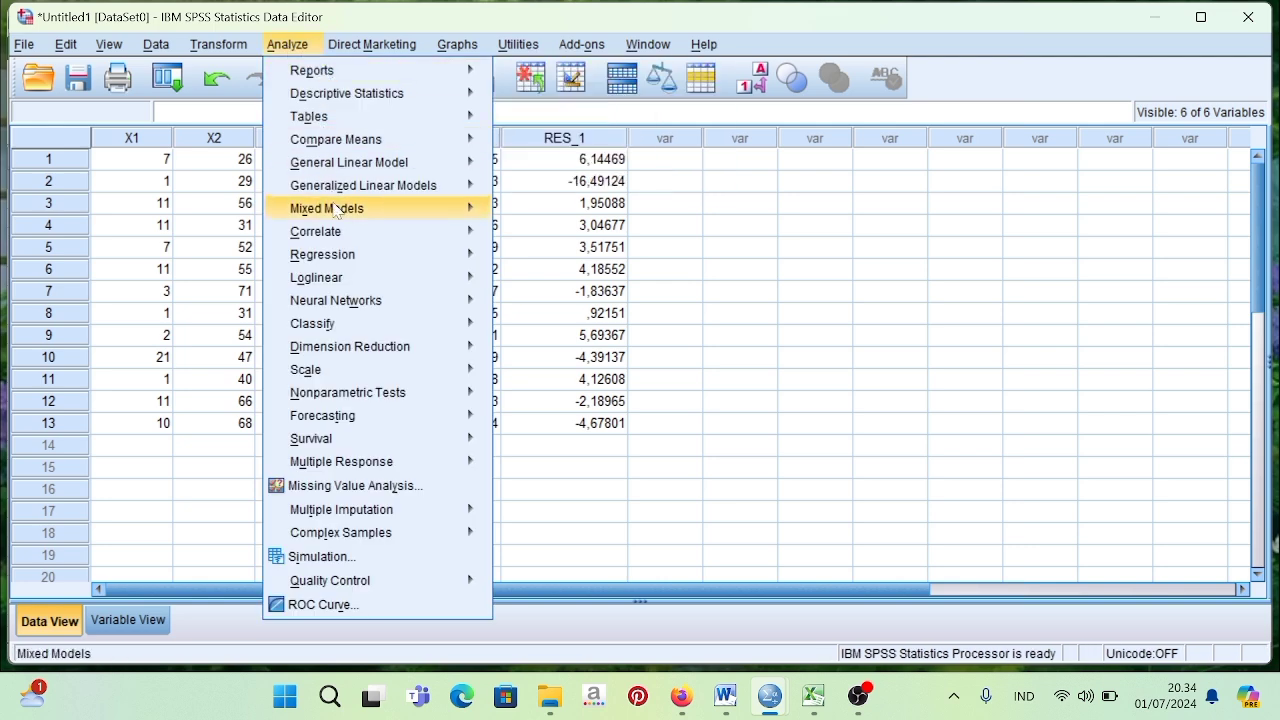
mouse_move(345, 401)
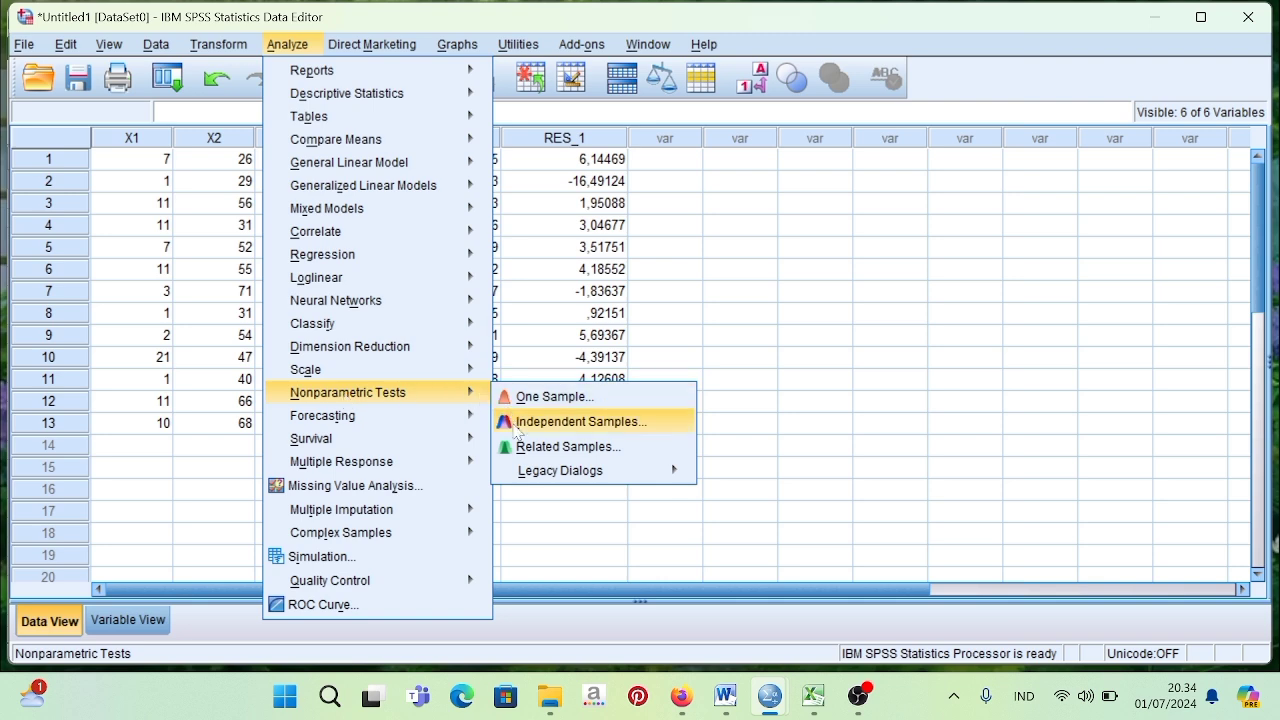
mouse_move(520, 472)
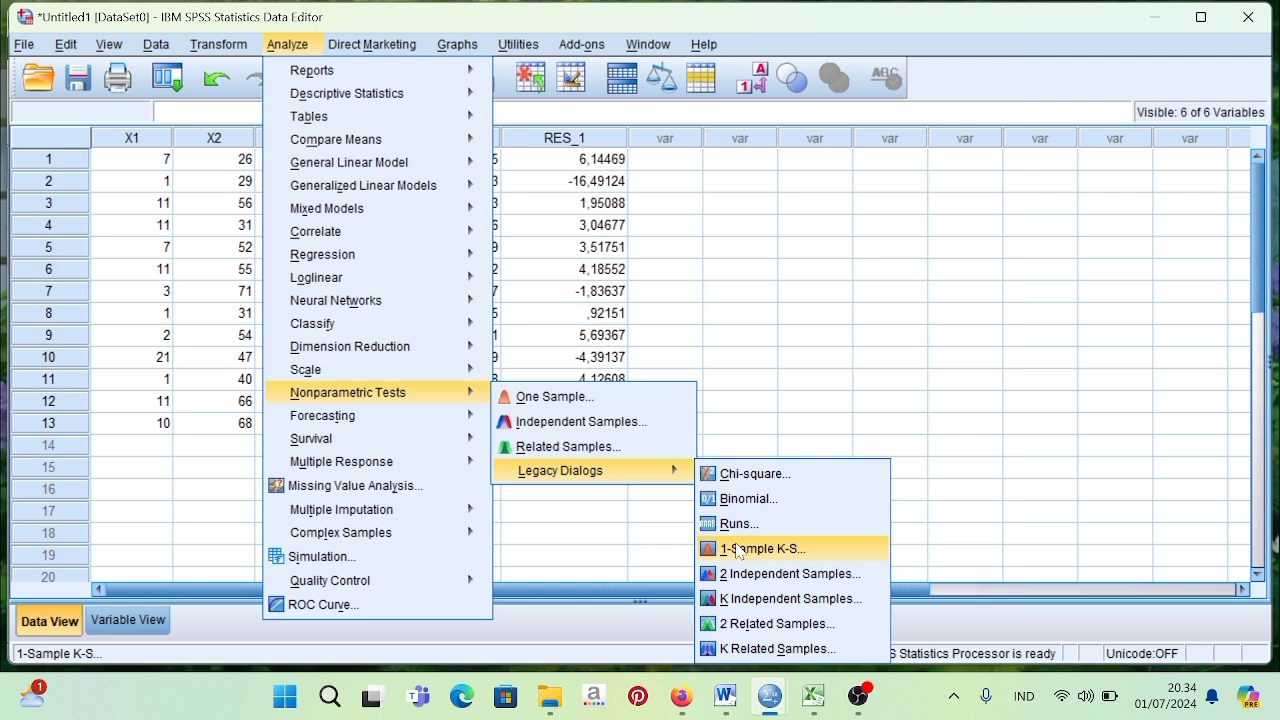
left_click(737, 549)
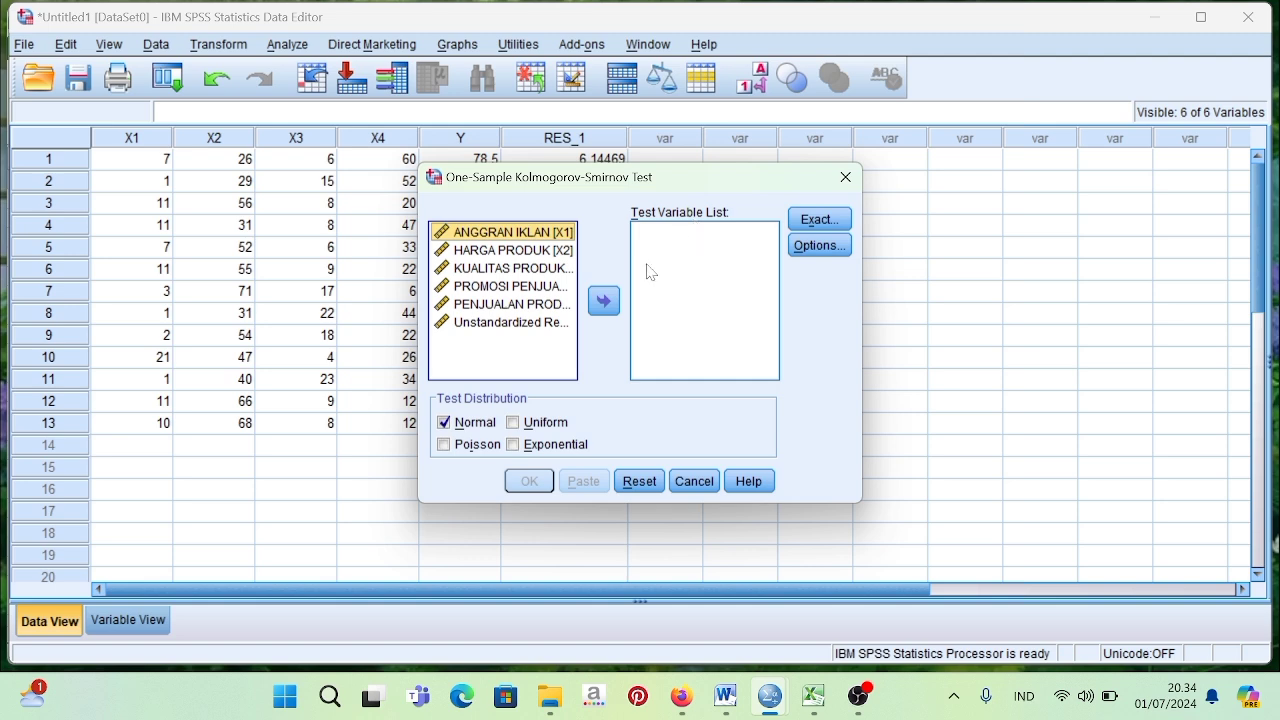
left_click(530, 322)
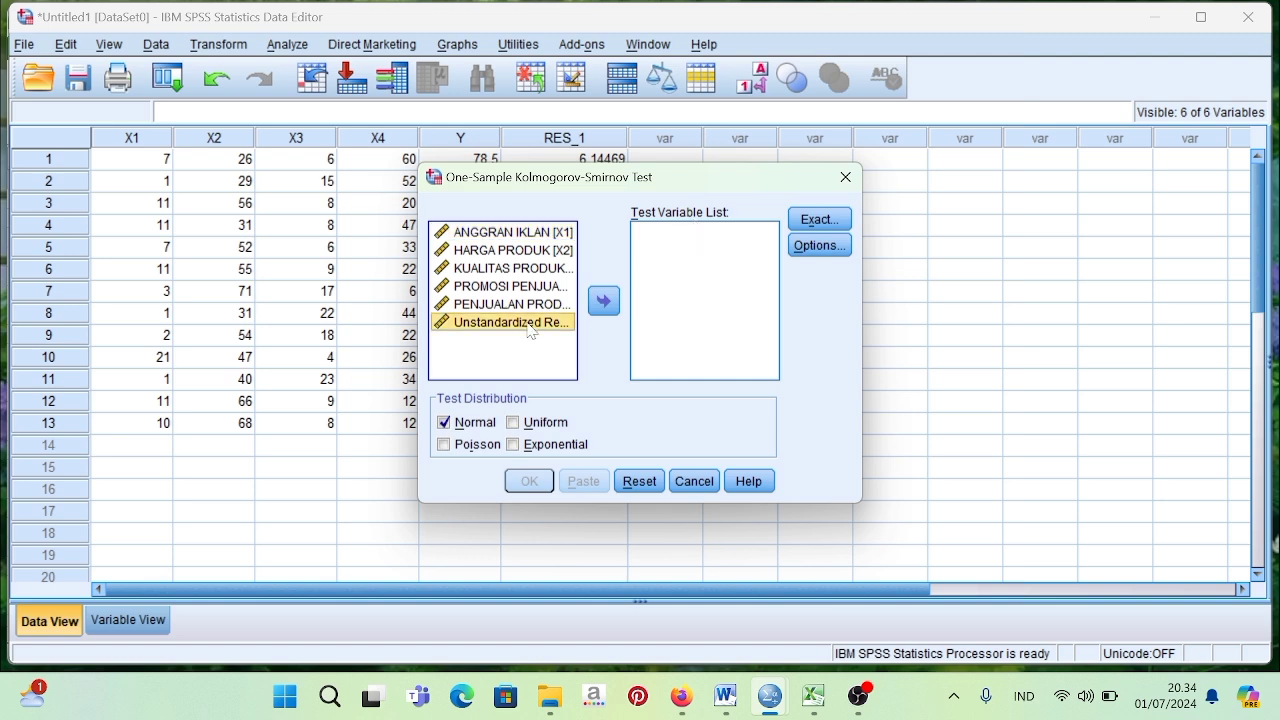
left_click(613, 300)
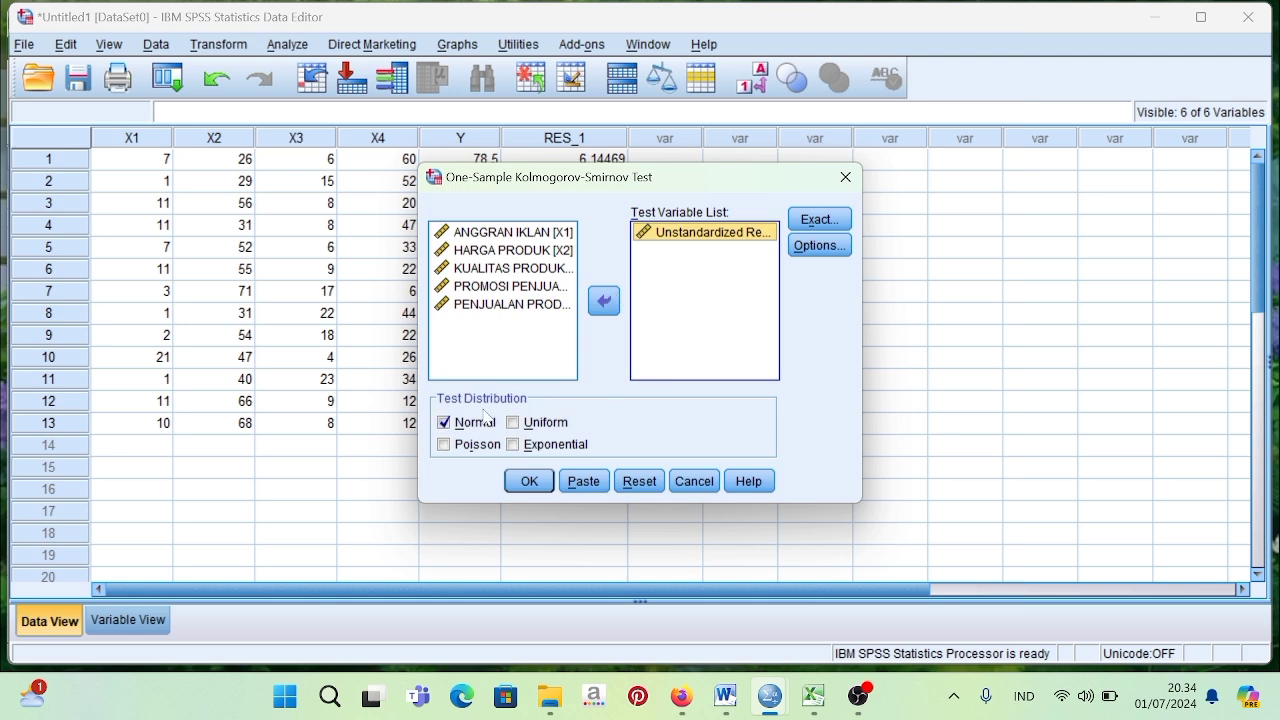
left_click(528, 481)
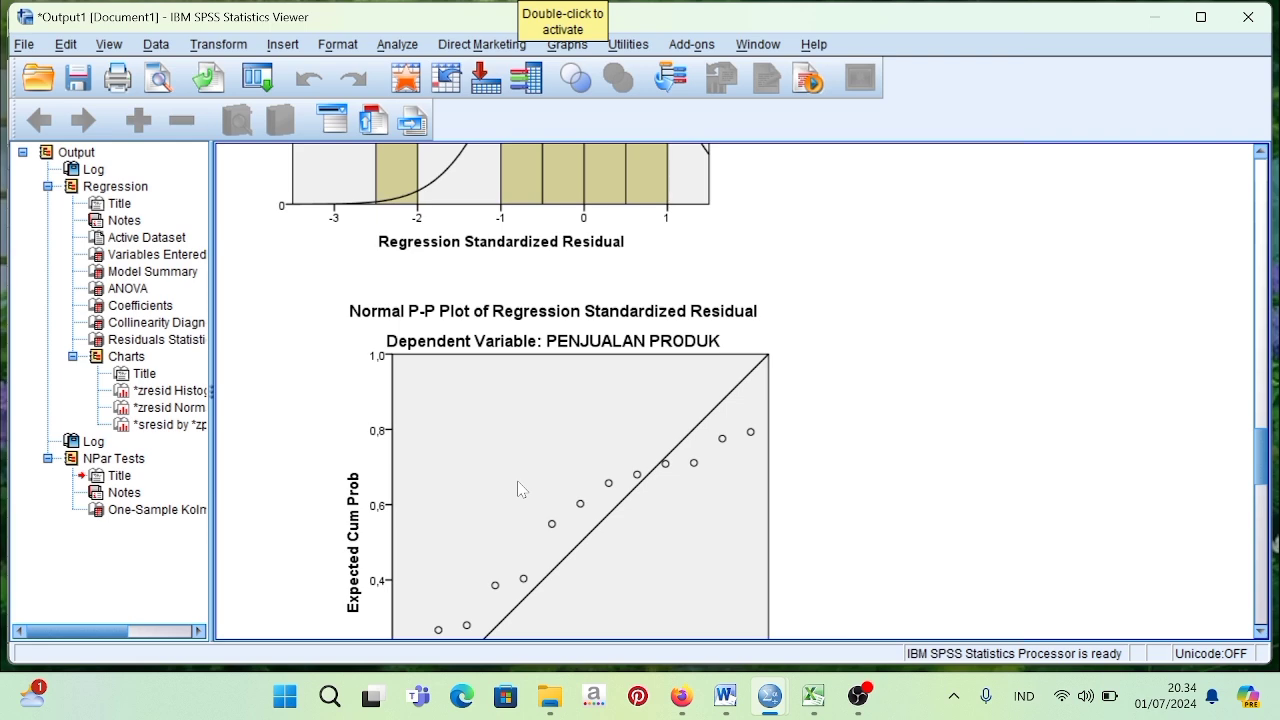
scroll(575, 487, "down", 15)
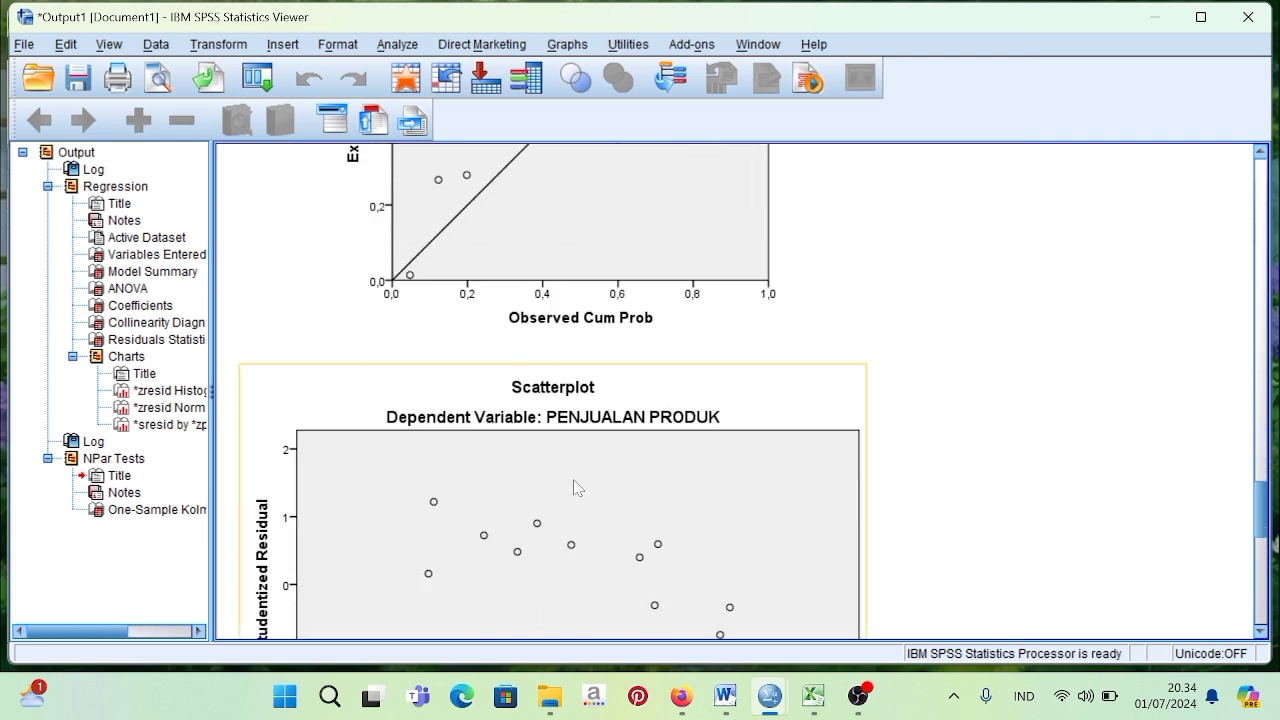
scroll(575, 487, "down", 5)
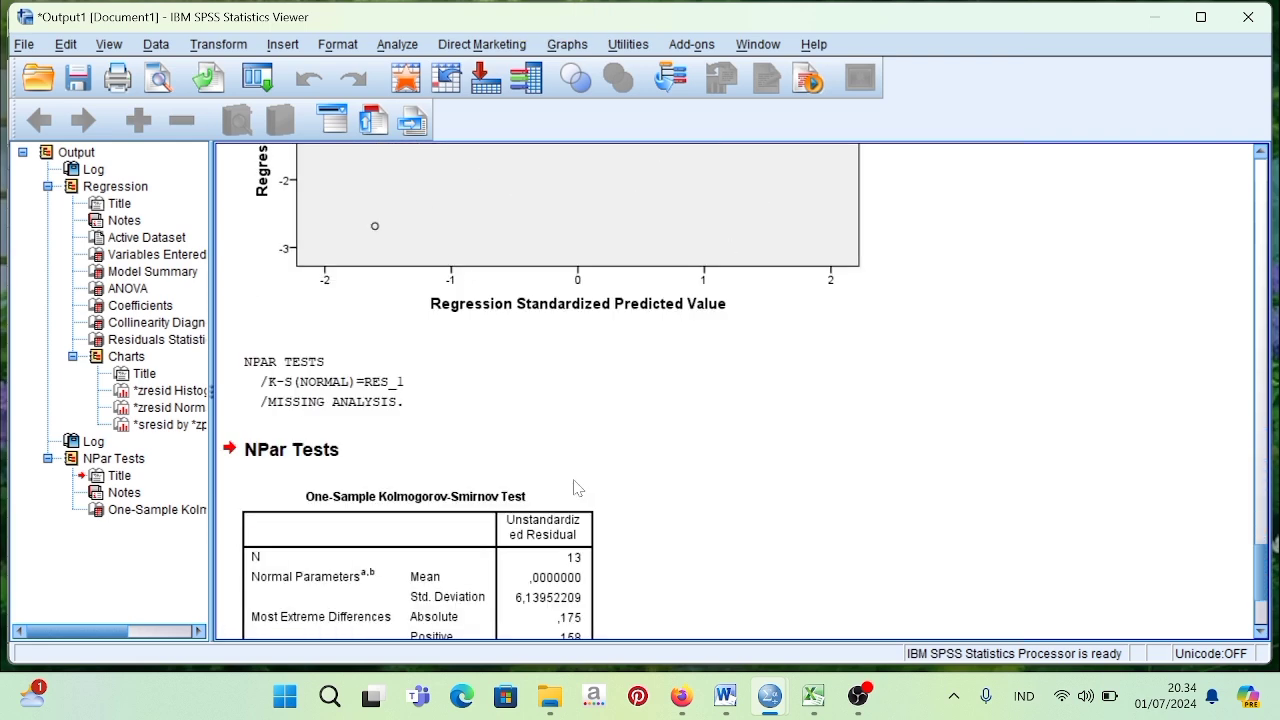
scroll(575, 487, "down", 3)
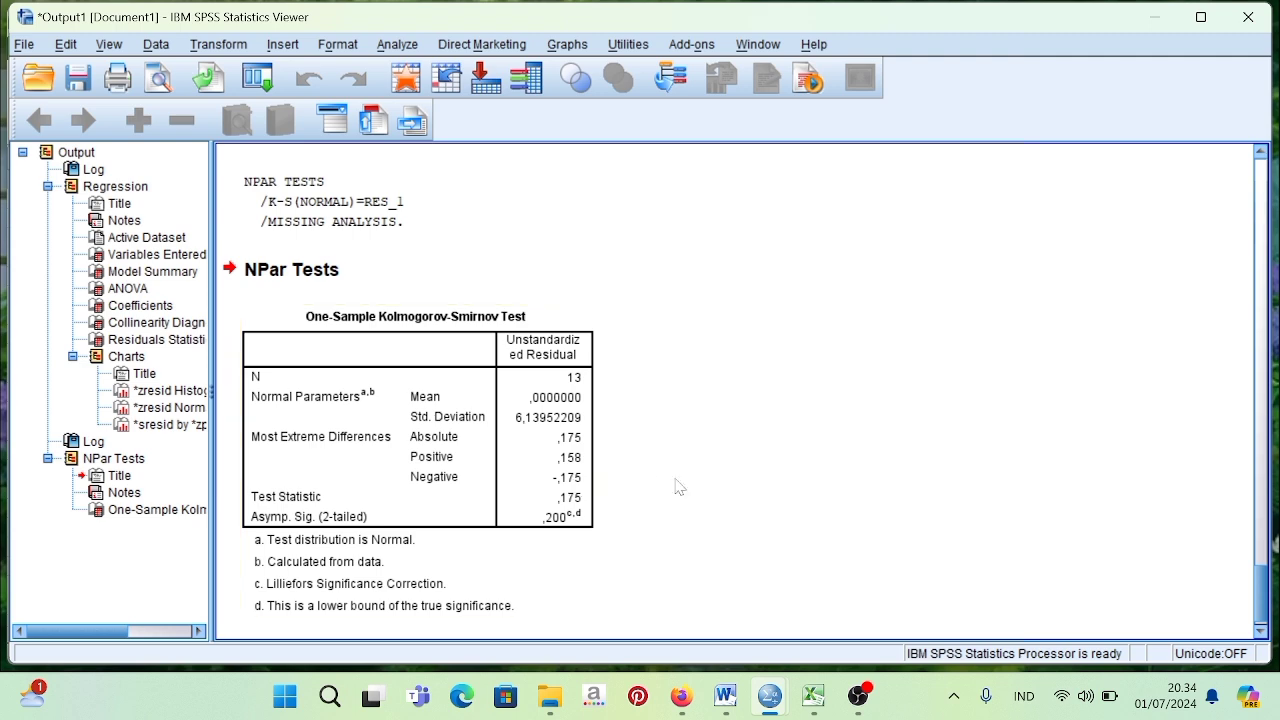
Switch to the Word document Data UAS Statistik and read the Uji Normalitas Data section with its Kolmogorov-Smirnov table and conclusion.
left_click(738, 698)
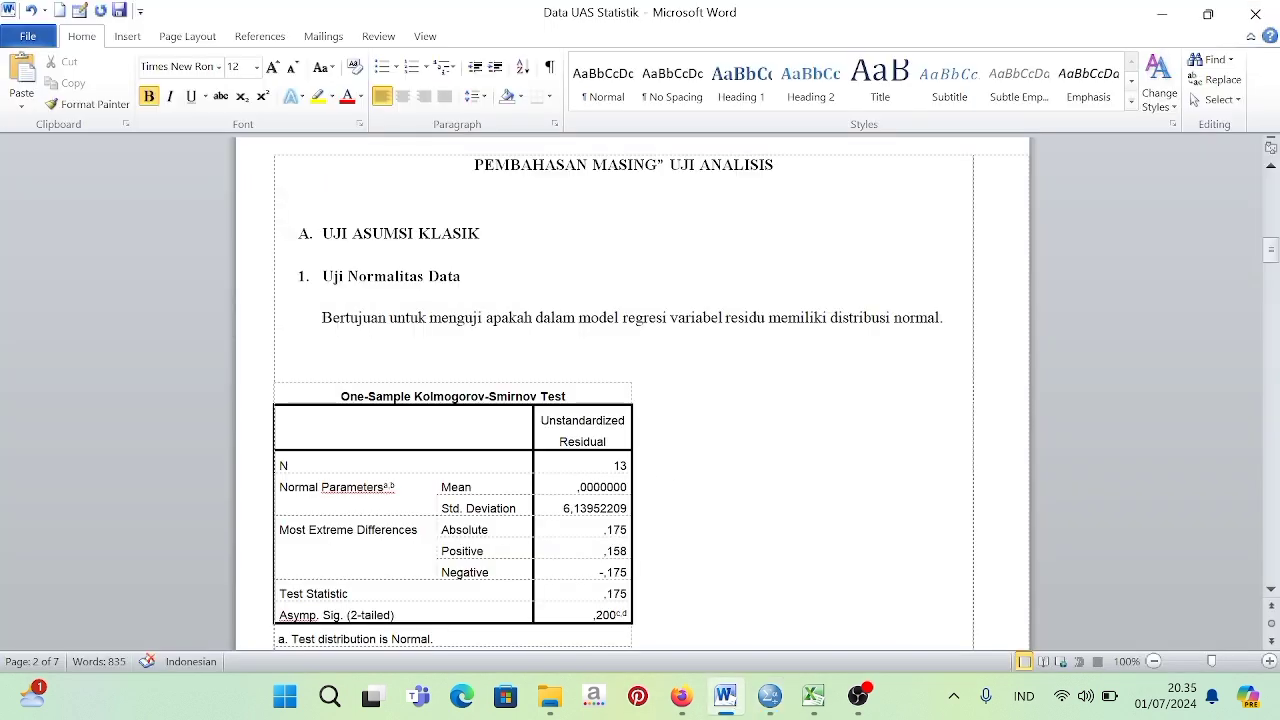
scroll(650, 400, "down", 1)
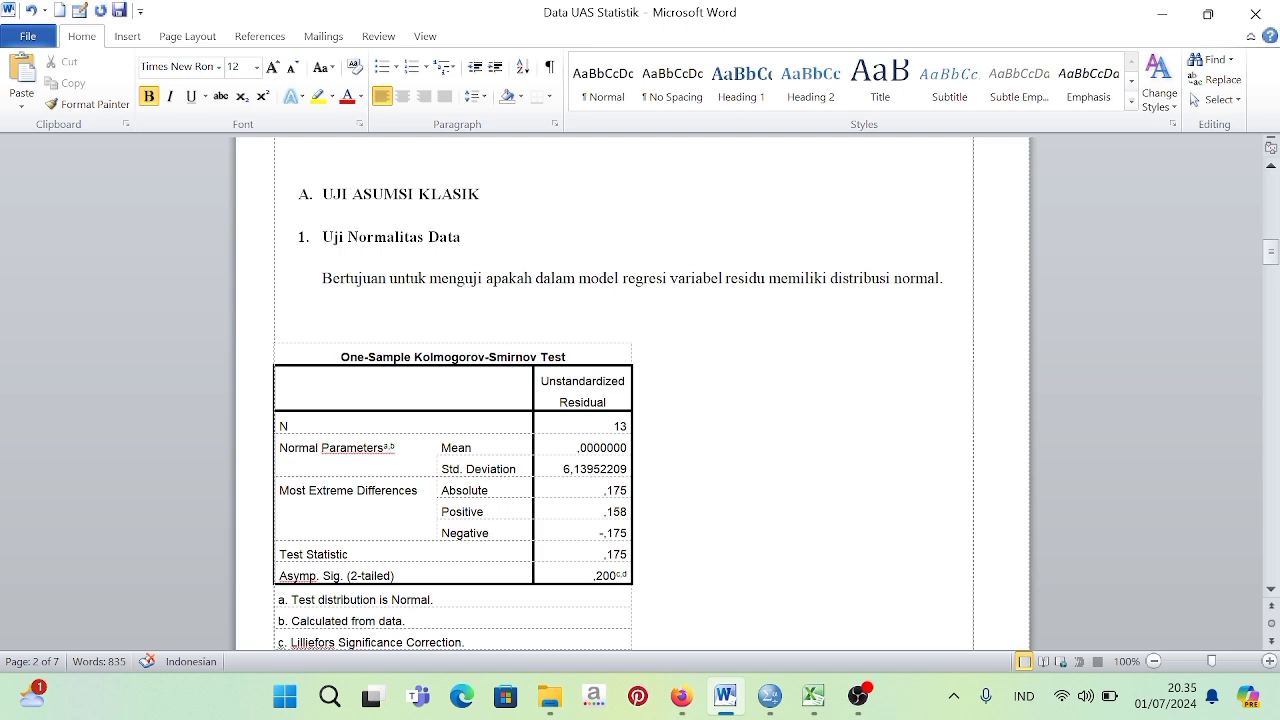
scroll(632, 394, "down", 3)
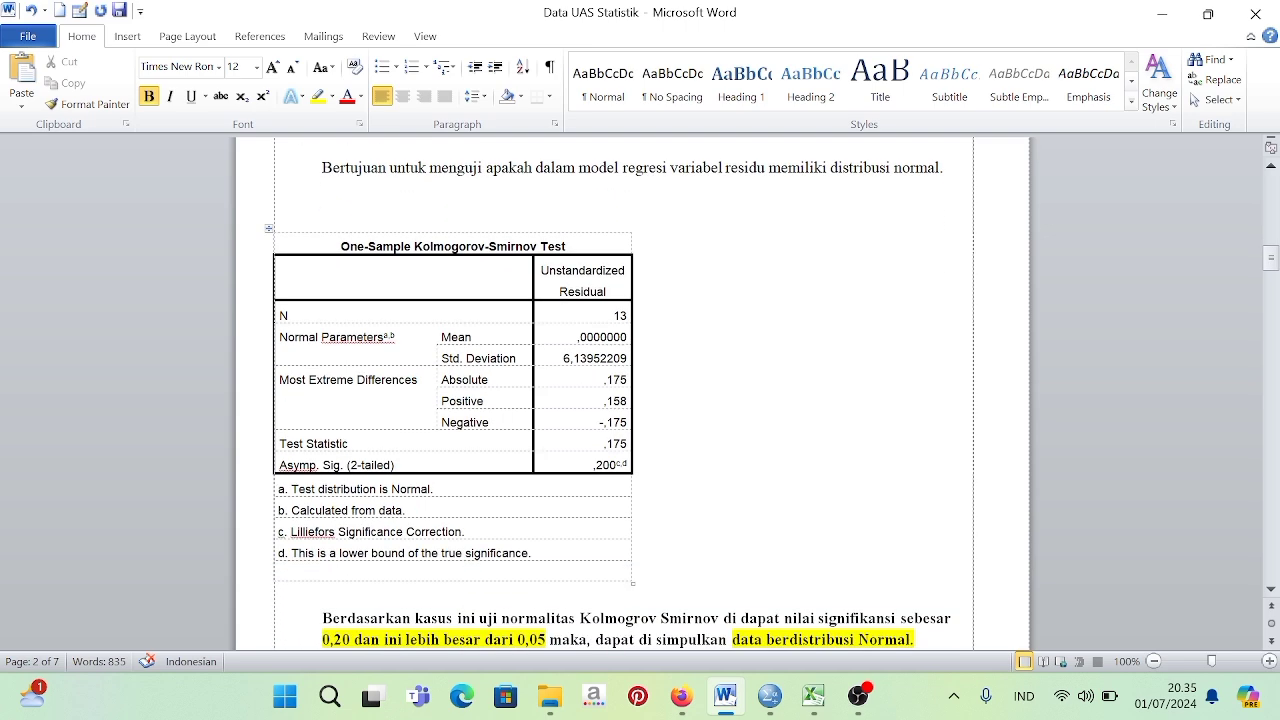
scroll(632, 394, "up", 1)
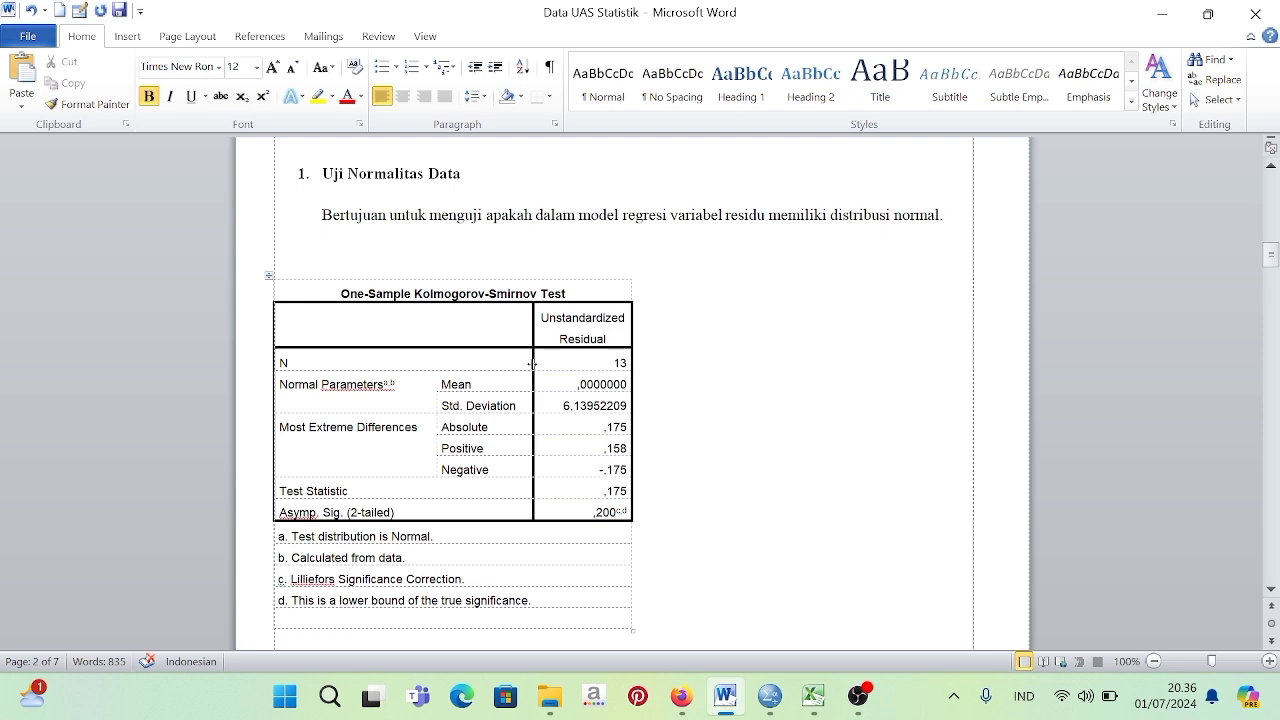
scroll(532, 363, "down", 2)
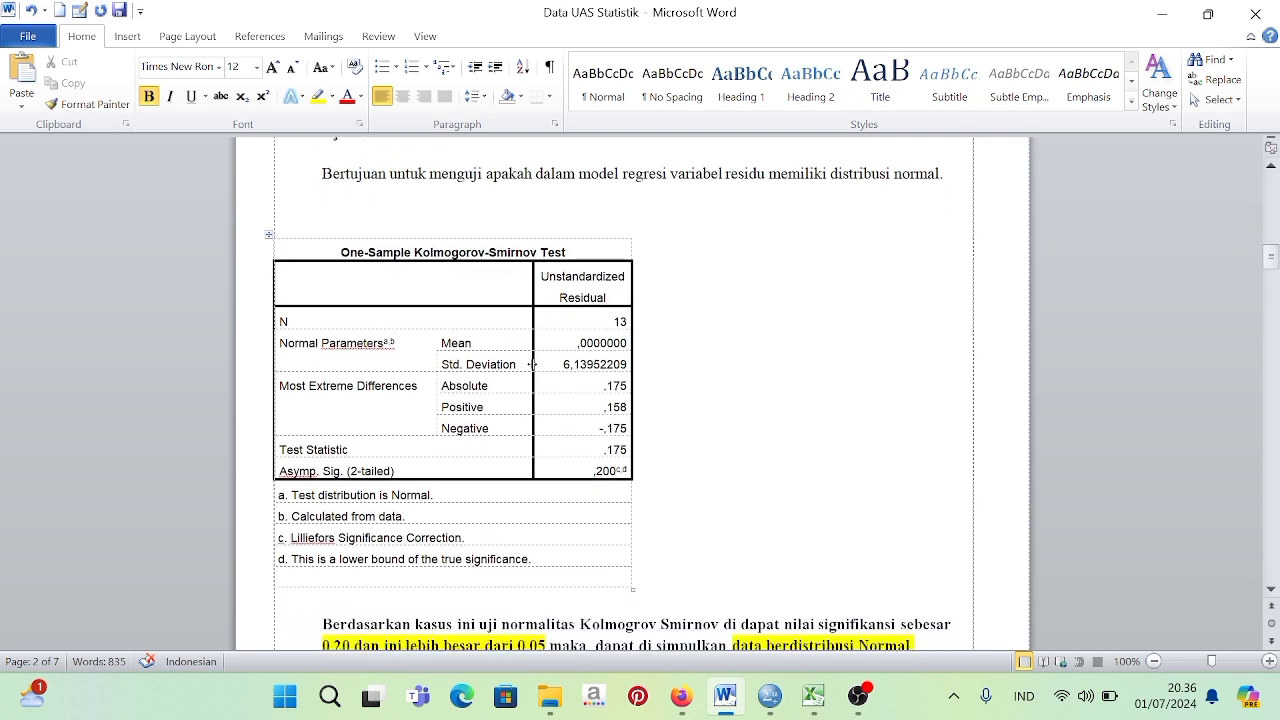
Read the Kolmogorov-Smirnov normality conclusion and the Uji Multikoloniaritas section with its Coefficients table and Tolerance/VIF criteria table.
scroll(532, 363, "down", 1)
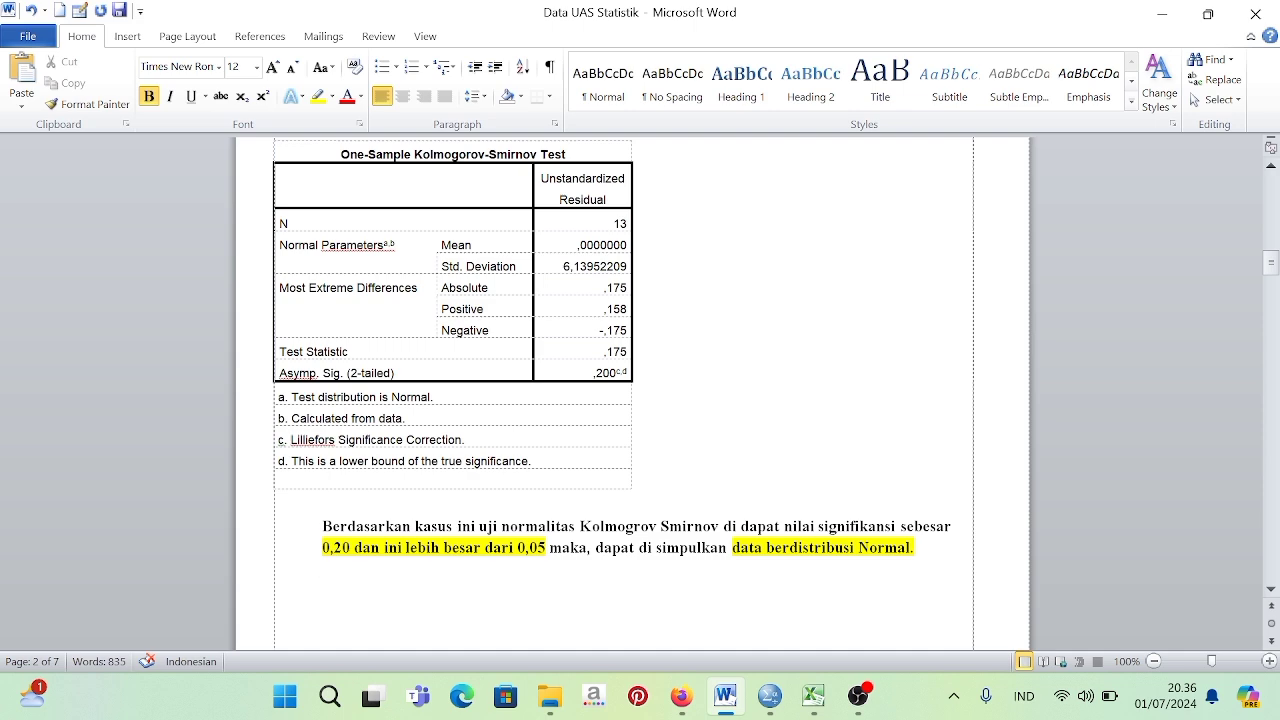
scroll(630, 400, "down", 10)
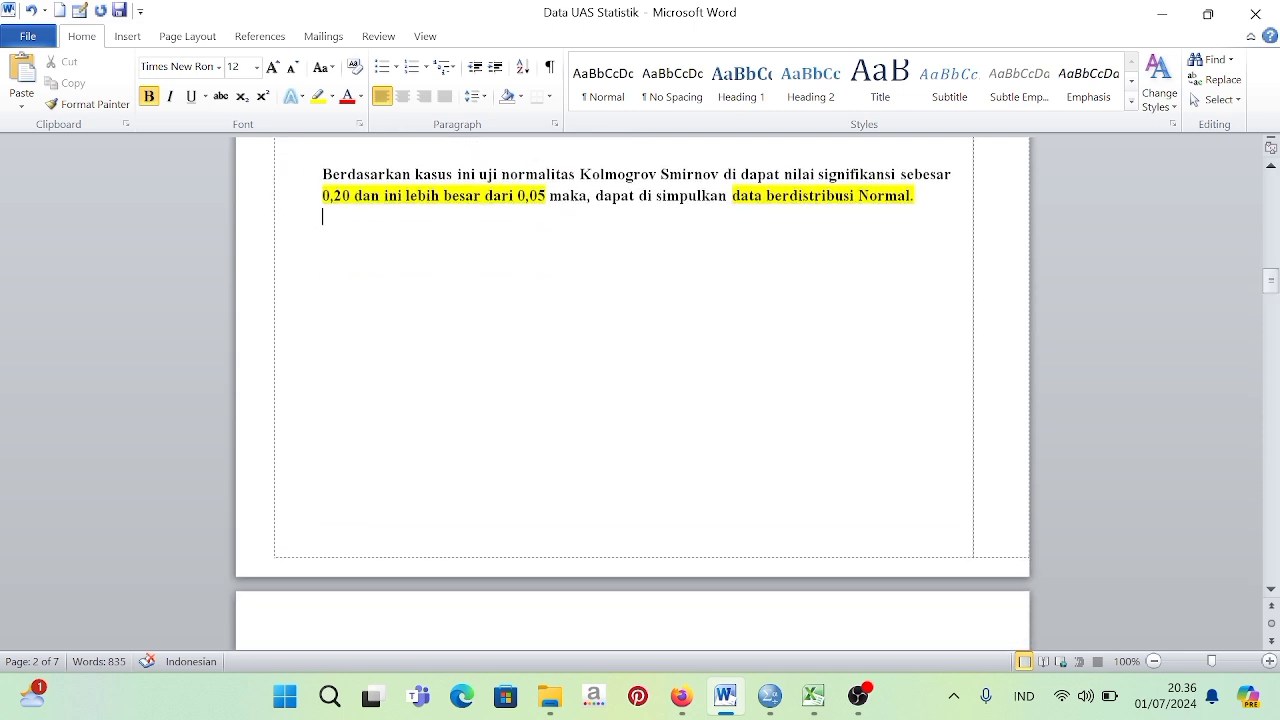
scroll(776, 568, "down", 5)
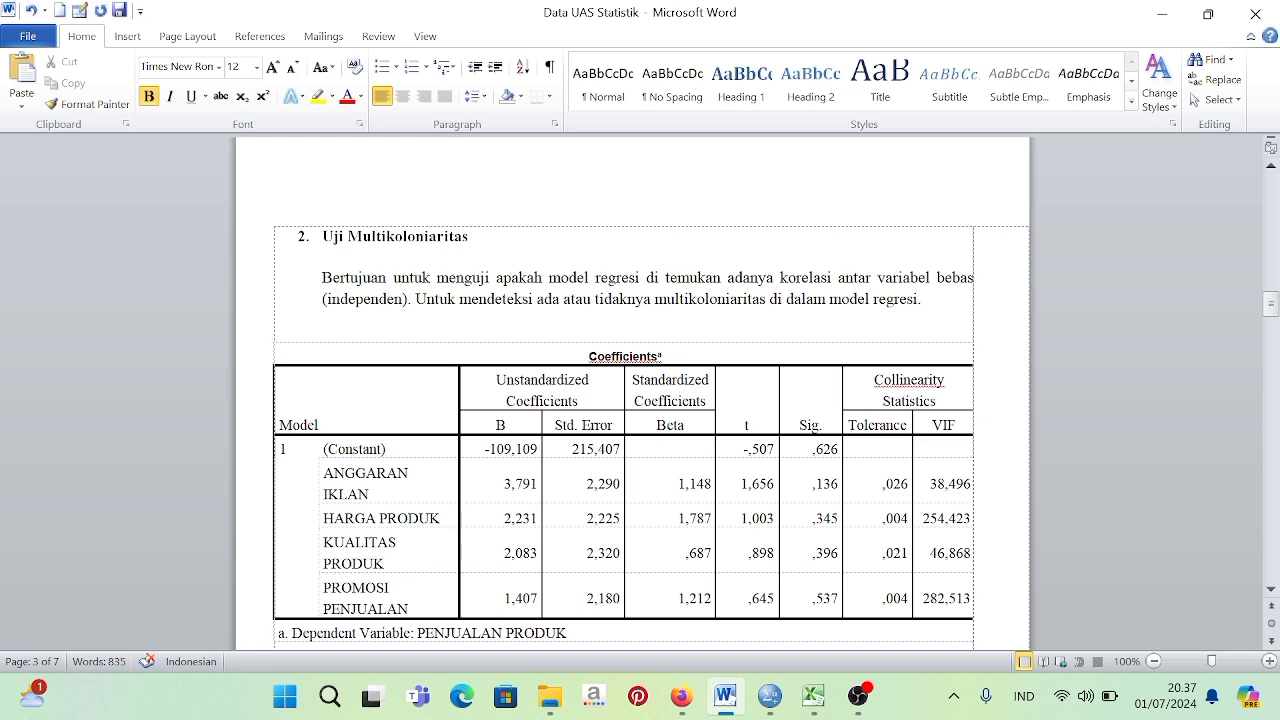
scroll(620, 450, "down", 2)
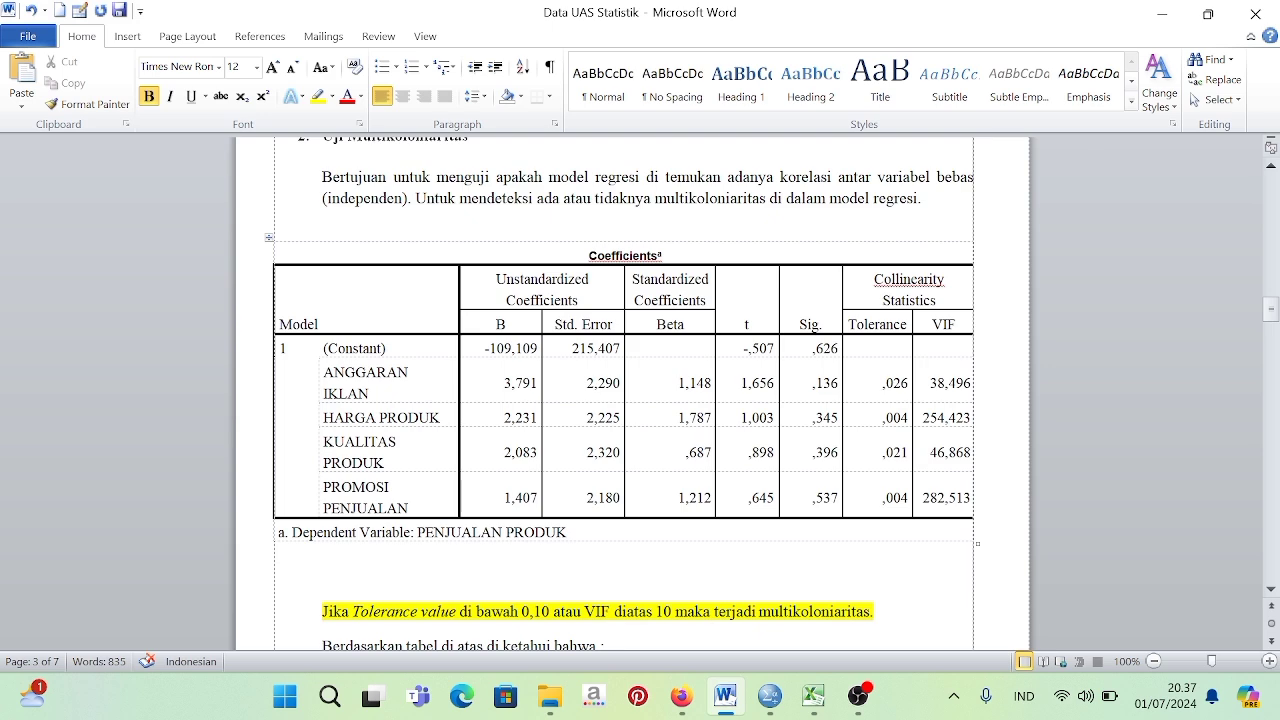
scroll(620, 448, "down", 5)
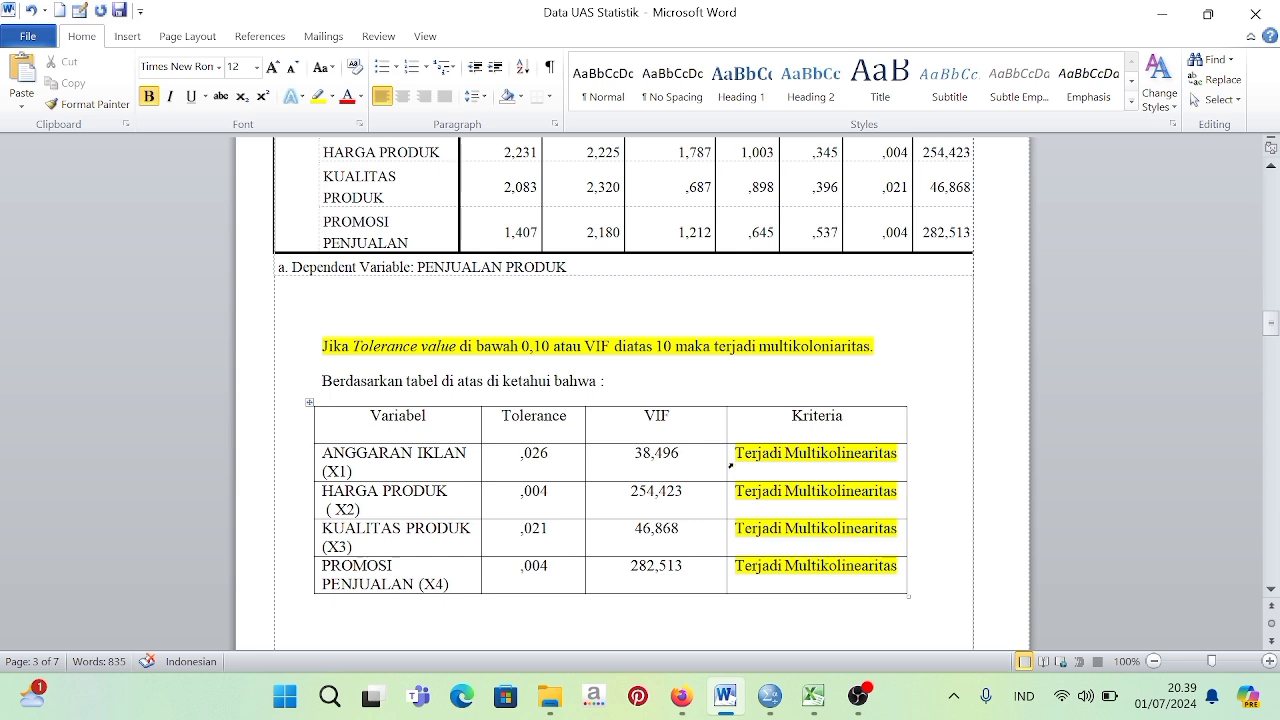
scroll(640, 400, "down", 15)
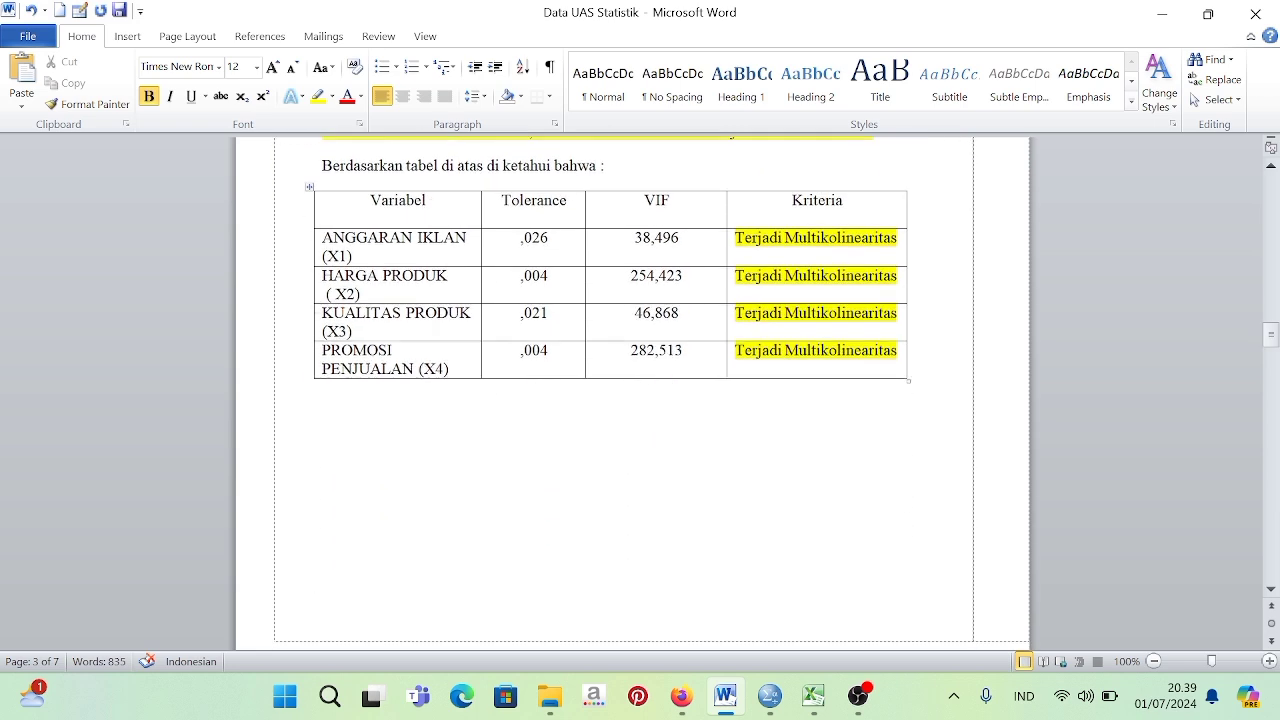
Read the Uji Heteroskedastisitas section, examining the decision rule, the residual scatterplot and the conclusion below it.
scroll(829, 469, "down", 2)
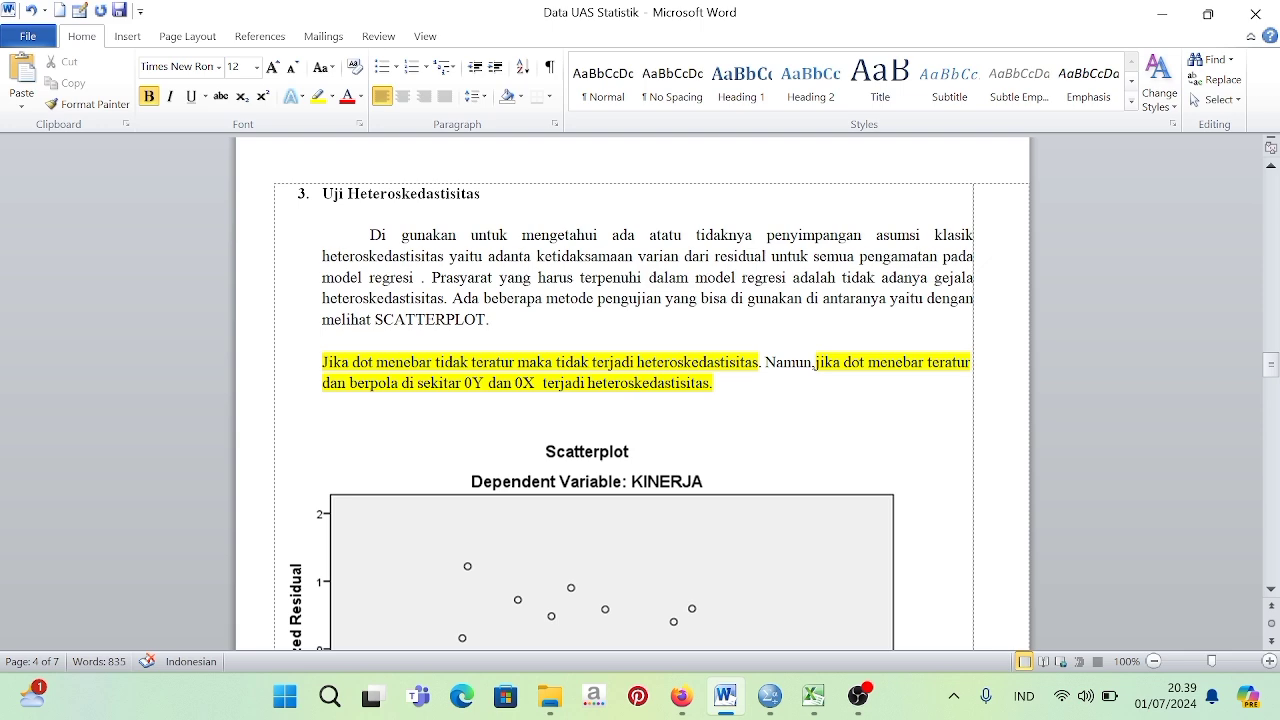
scroll(391, 380, "down", 5)
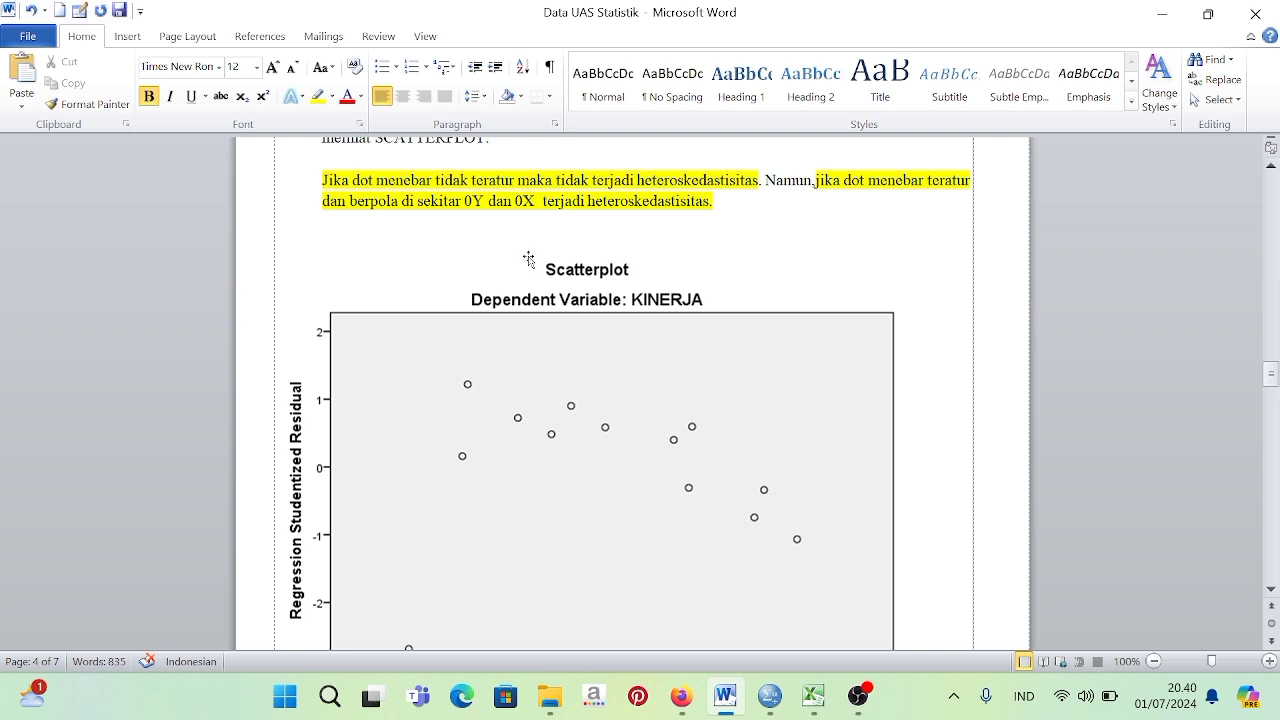
scroll(608, 244, "down", 2)
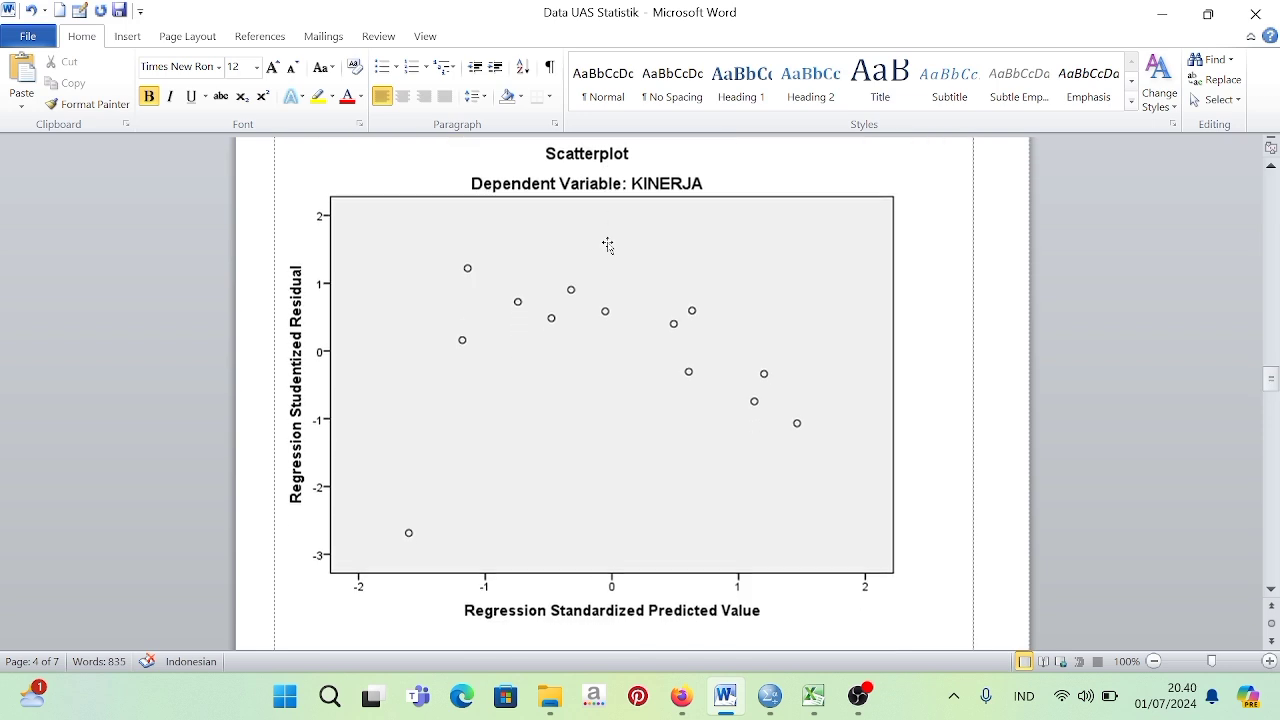
scroll(608, 244, "up", 1)
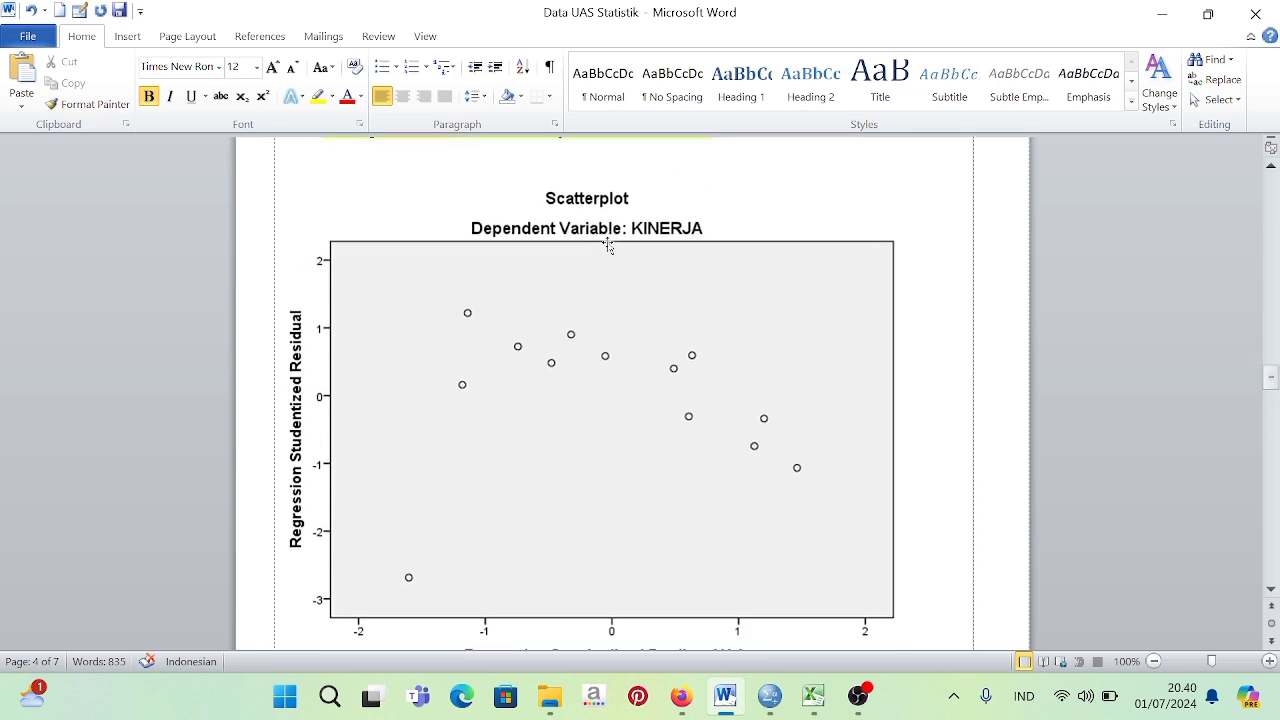
scroll(608, 244, "down", 1)
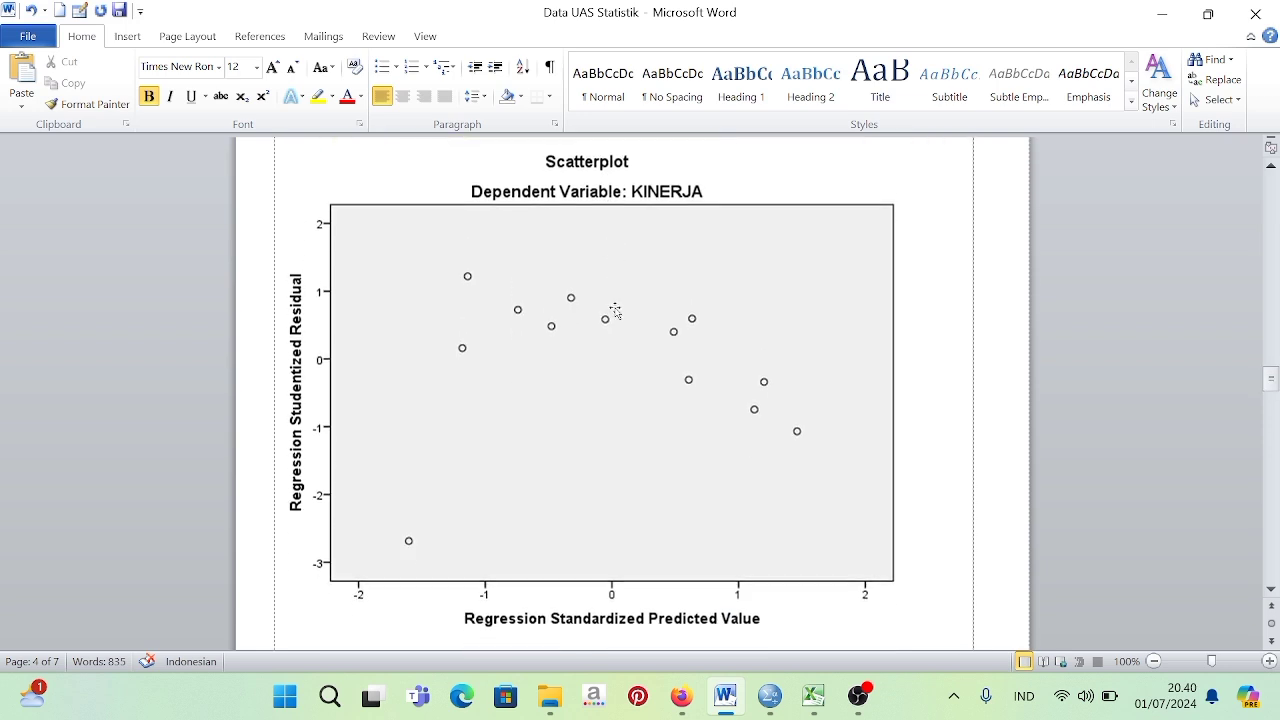
scroll(615, 314, "down", 3)
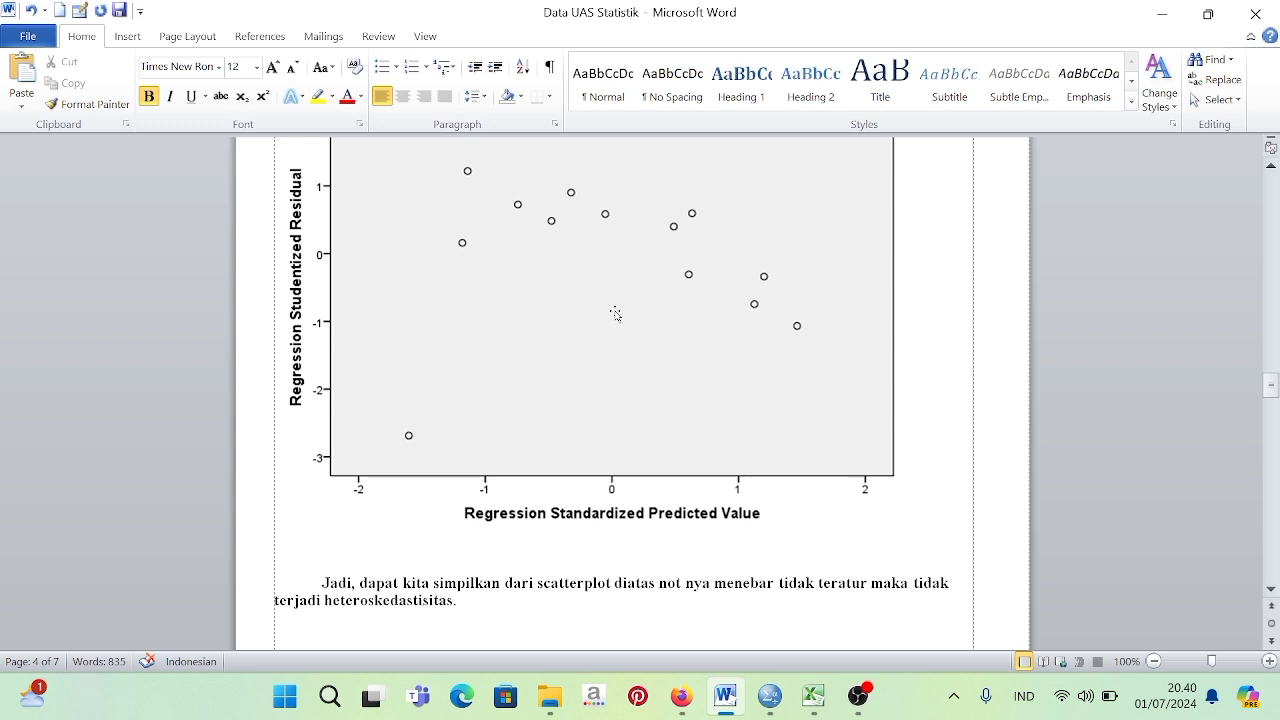
scroll(615, 314, "up", 1)
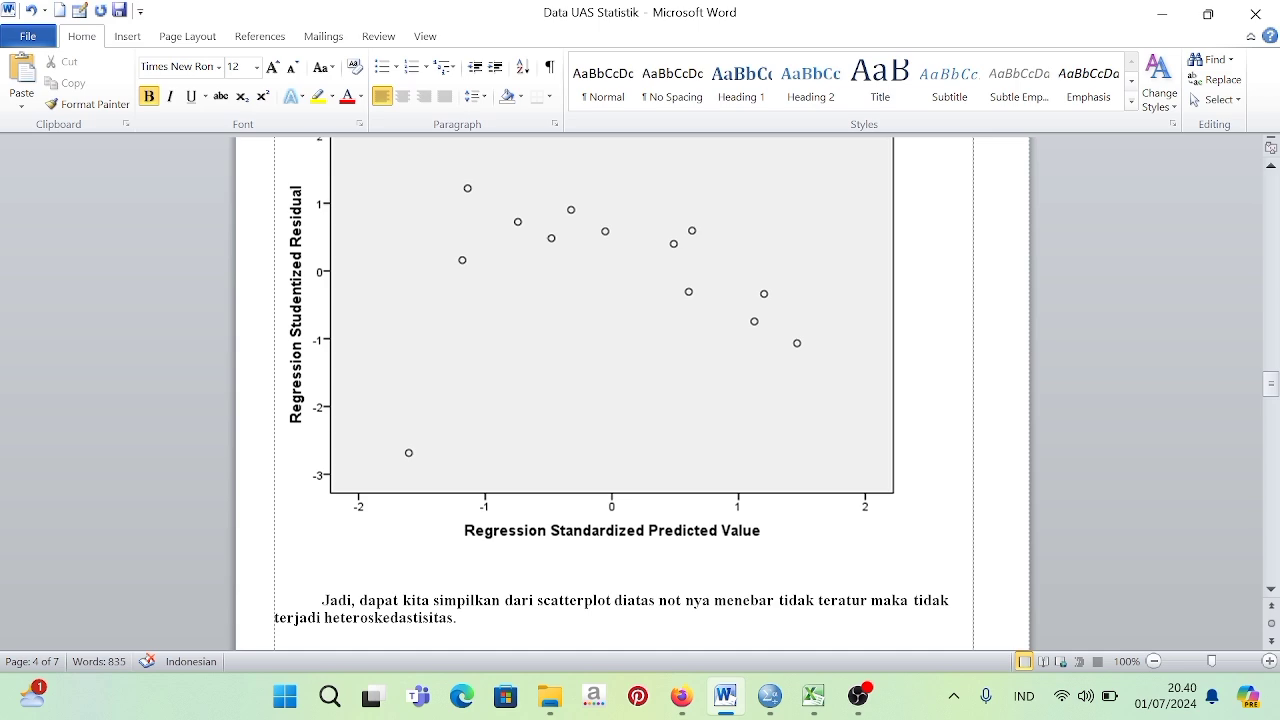
Read the UJI F section with its ANOVA table and the UJI T section with its Coefficients and T Hitung/T Tabel tables.
scroll(632, 393, "down", 10)
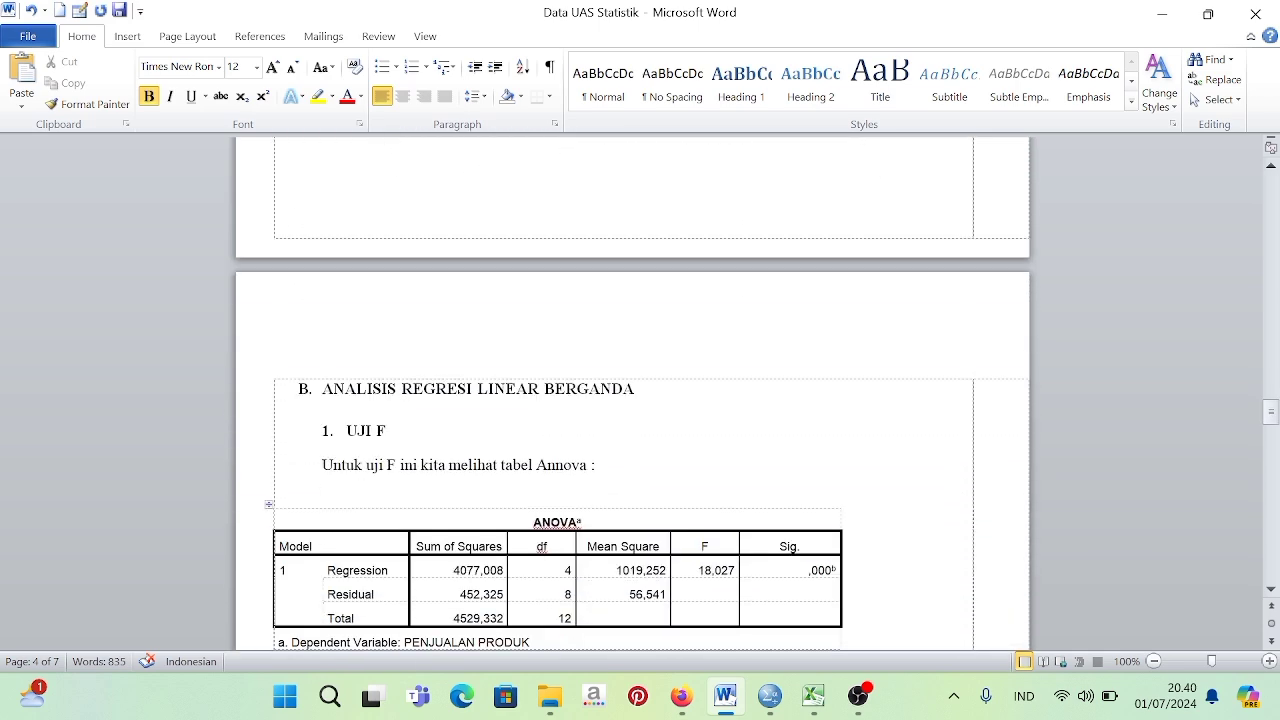
scroll(632, 393, "down", 4)
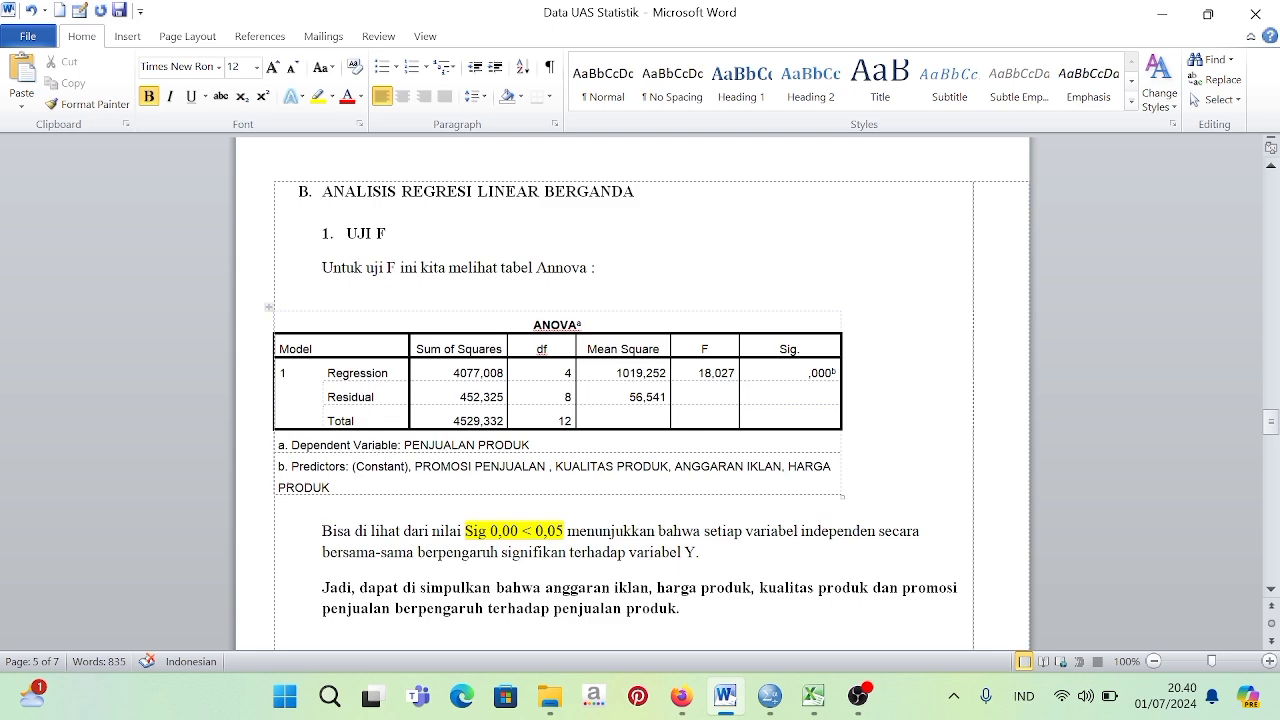
scroll(561, 432, "down", 1)
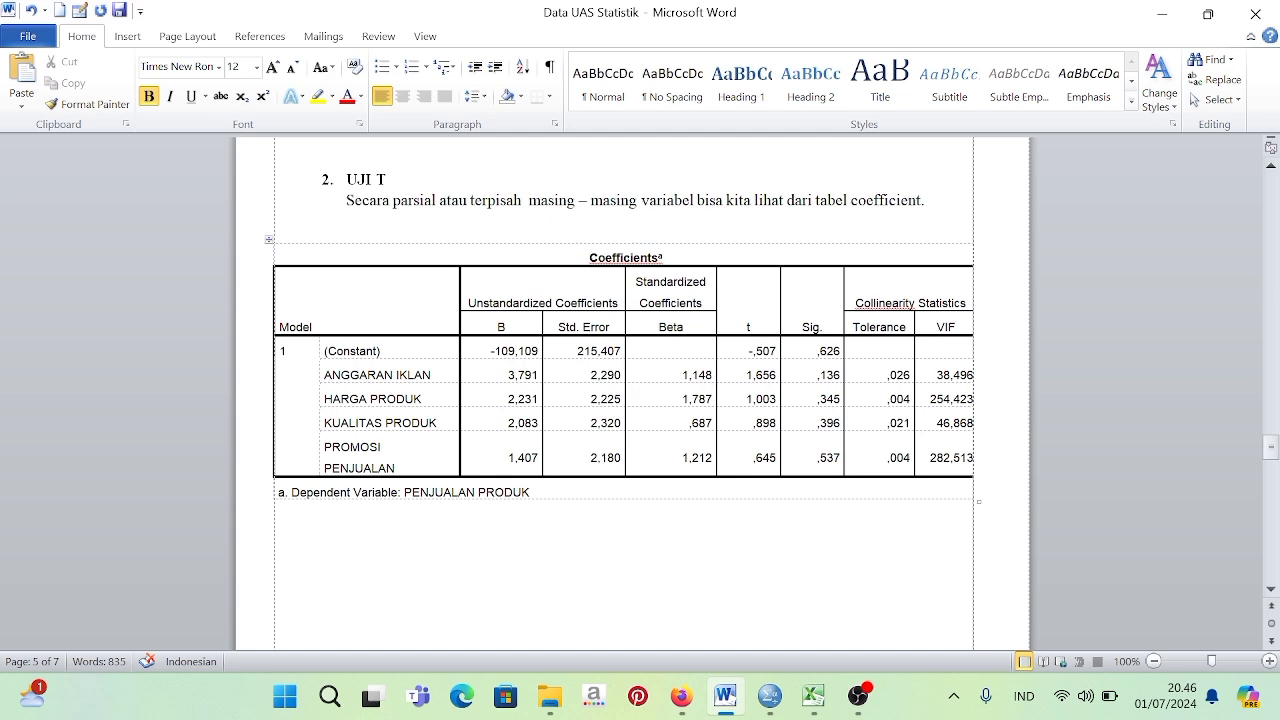
scroll(632, 392, "down", 8)
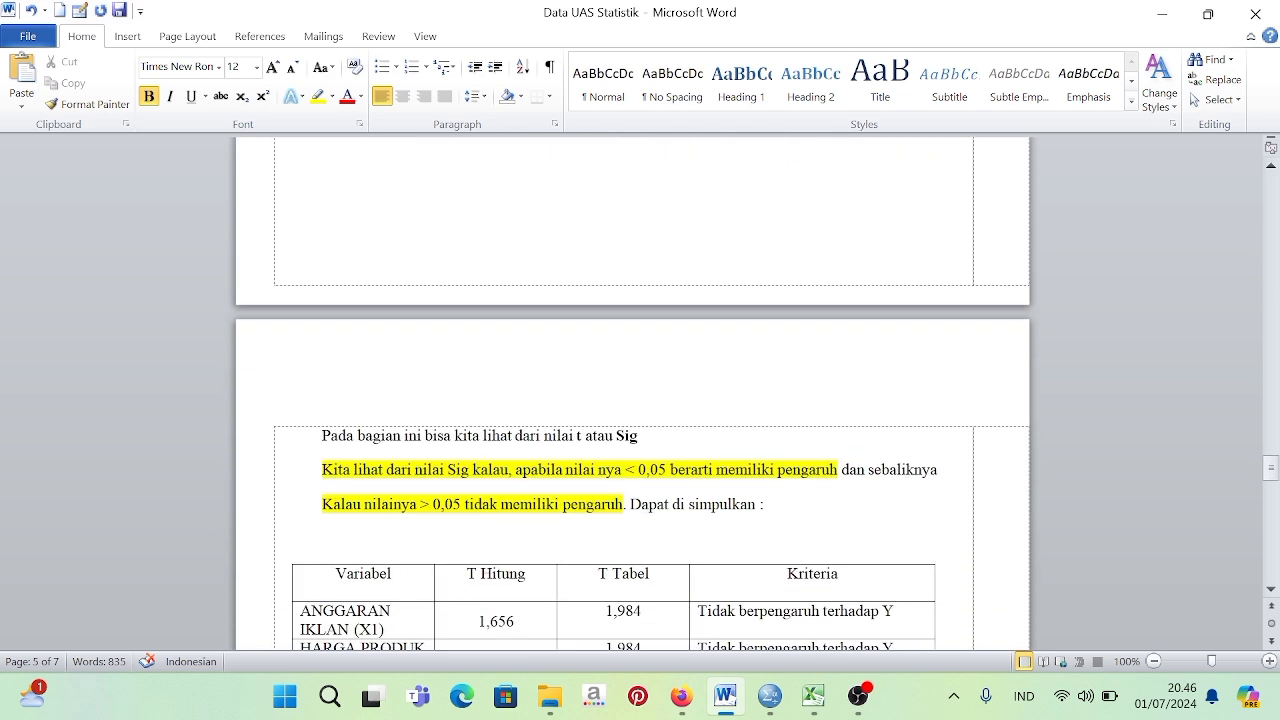
scroll(632, 392, "down", 3)
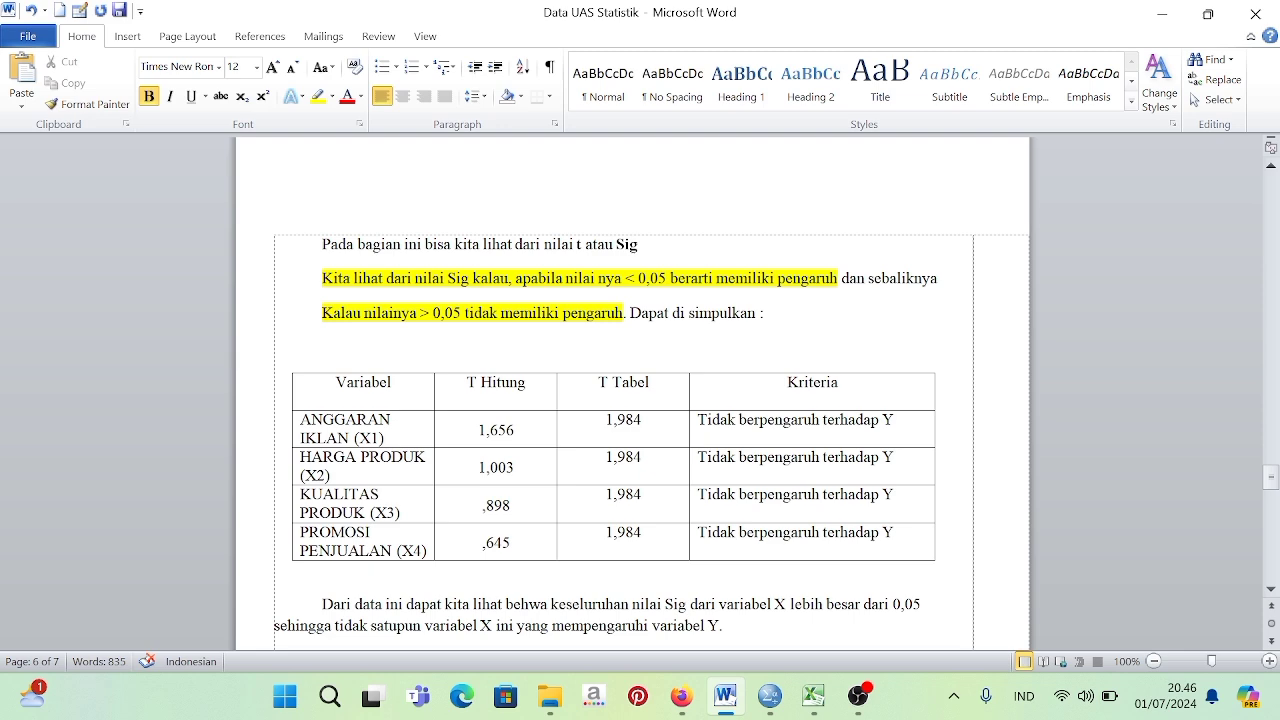
scroll(600, 310, "up", 10)
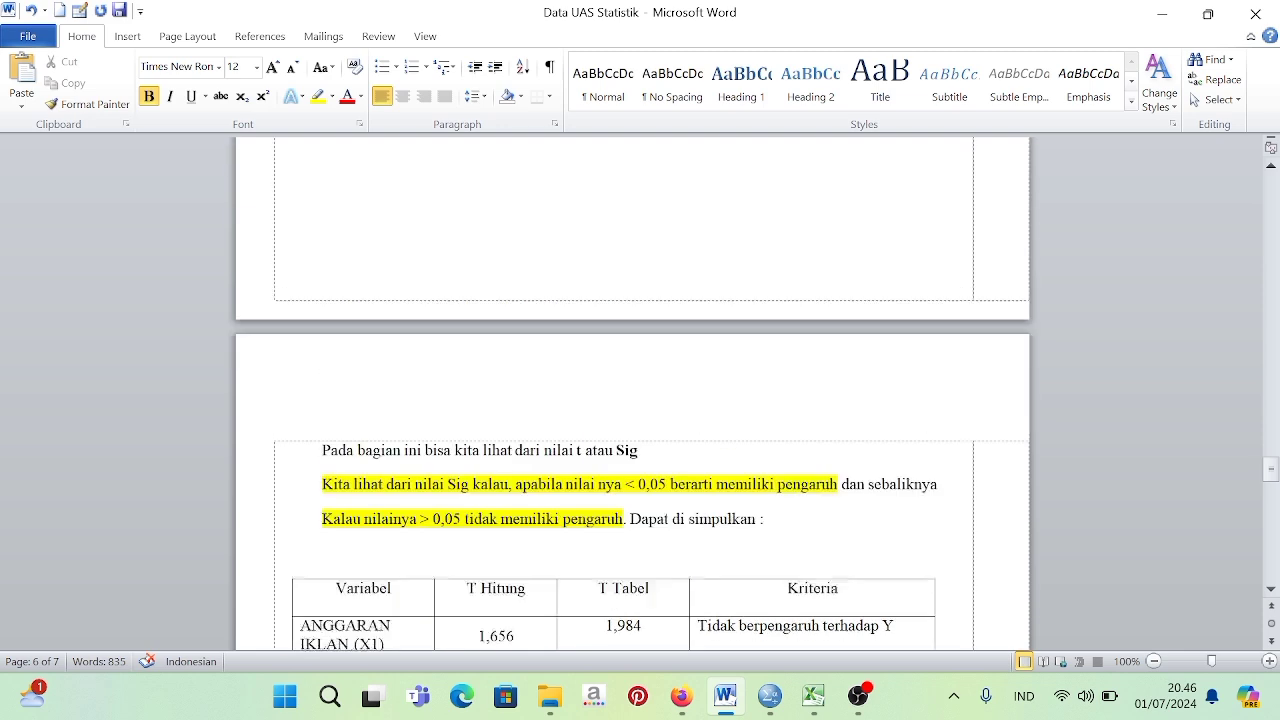
scroll(600, 310, "down", 10)
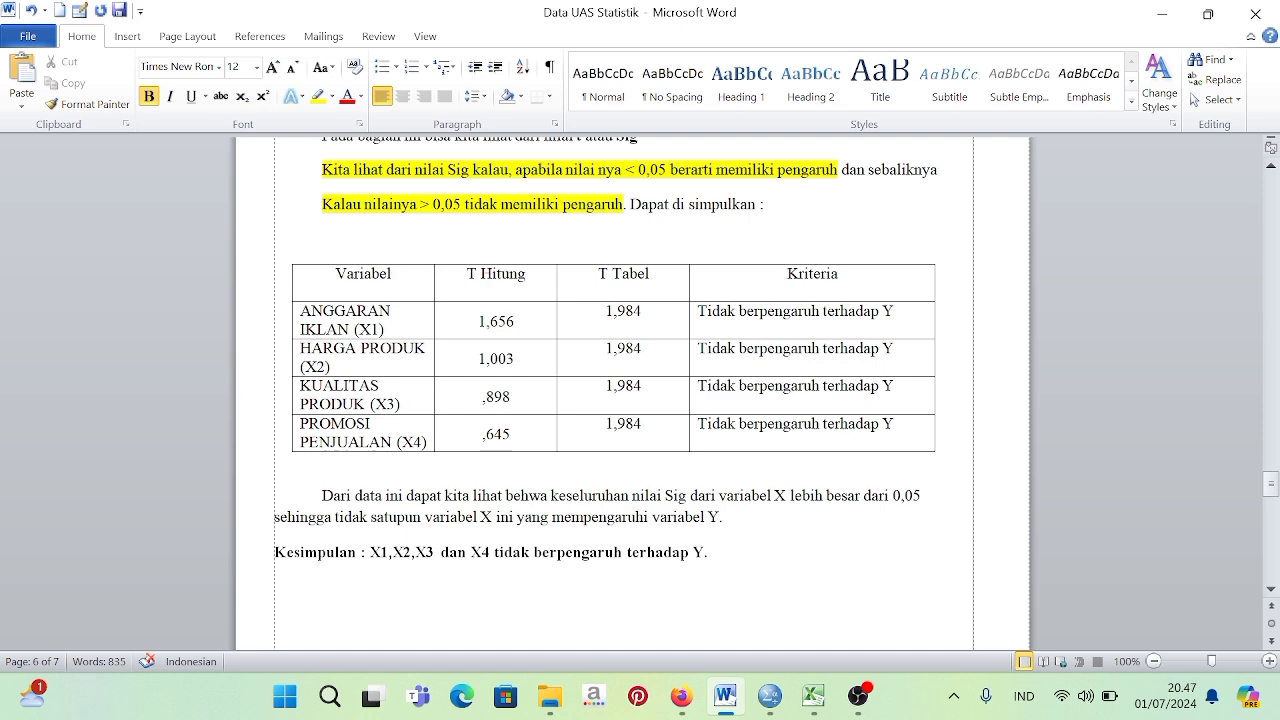
Read the KOEFISIEN DETERMINASI section, examining R Square in the Model Summary table and the KD calculation.
scroll(632, 393, "down", 1)
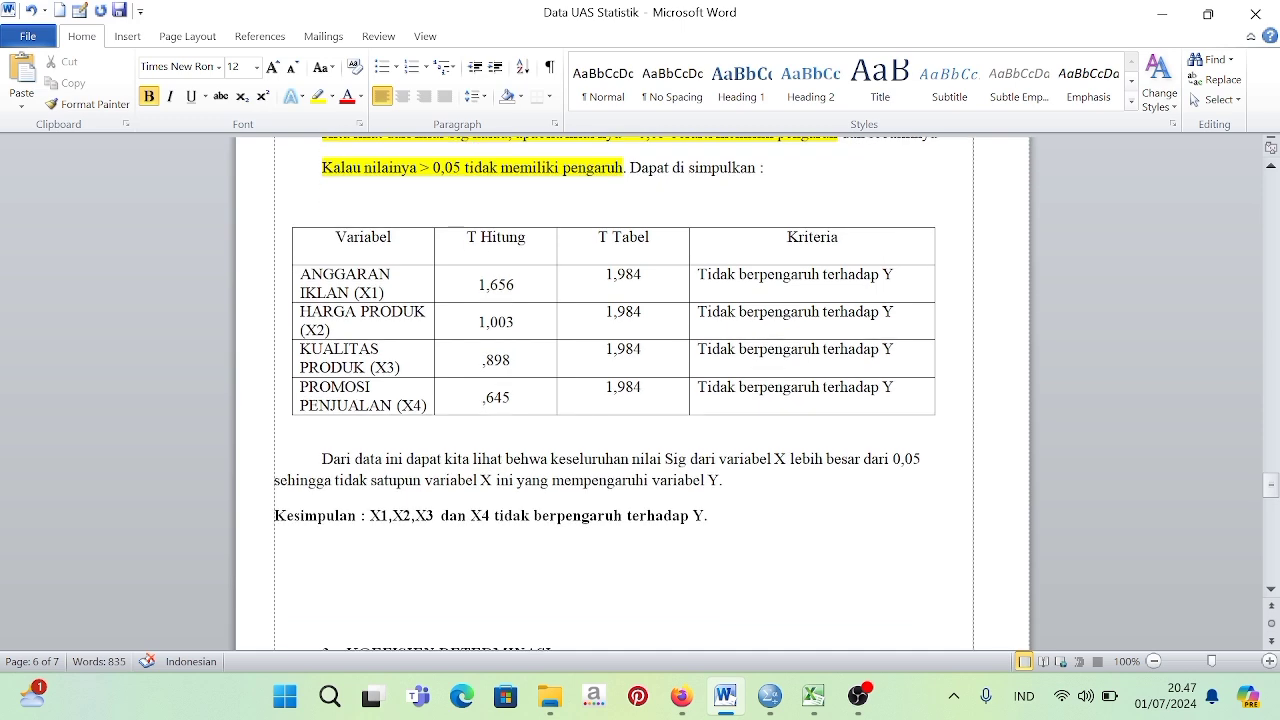
scroll(632, 393, "up", 1)
scroll(651, 394, "down", 9)
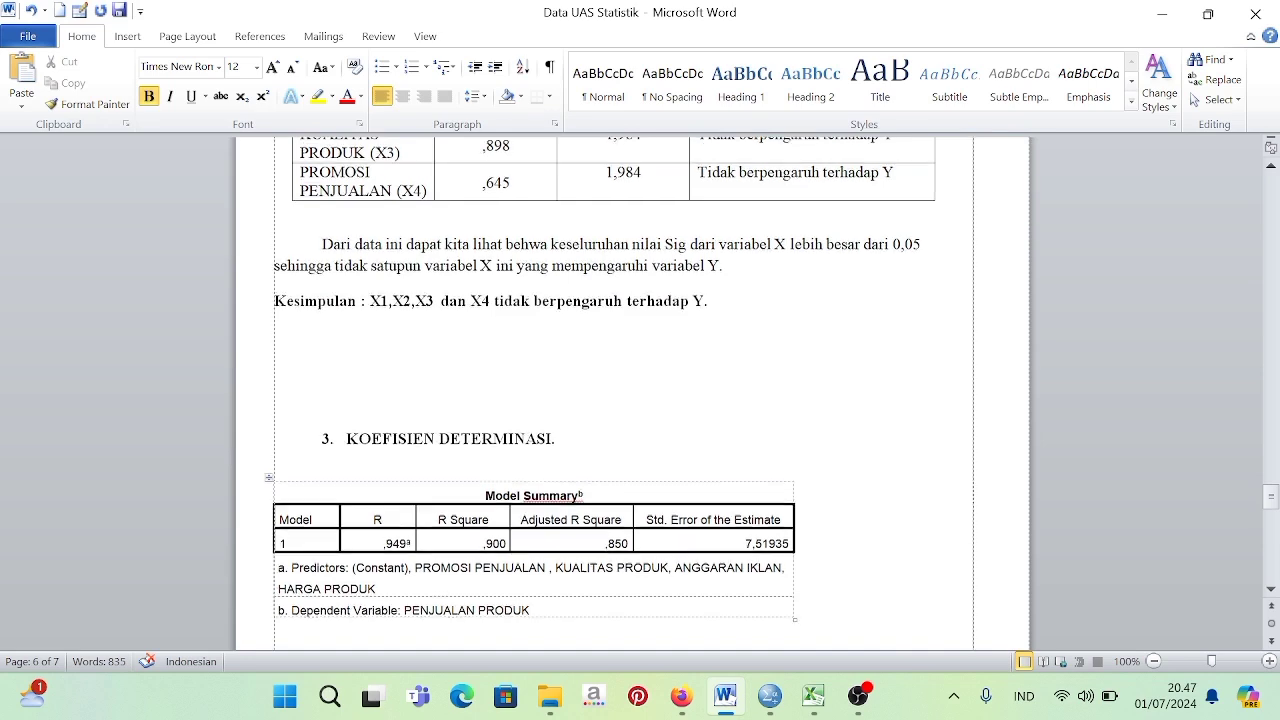
scroll(651, 394, "down", 3)
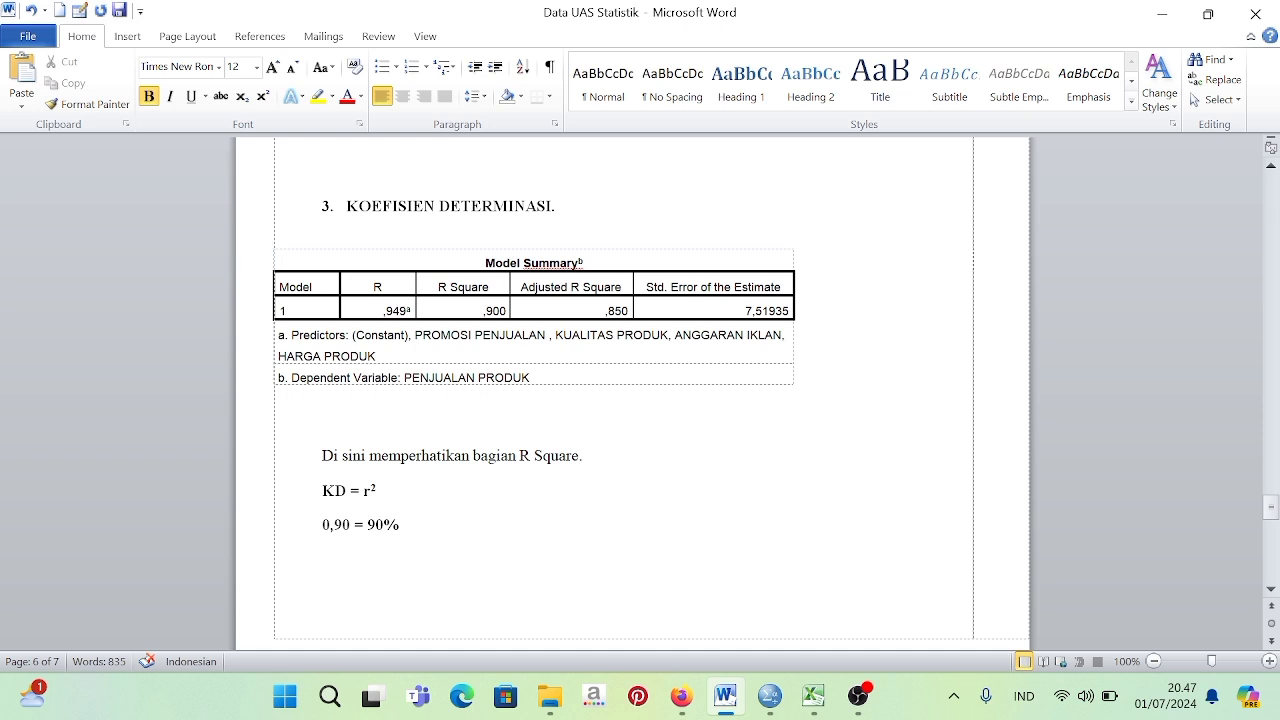
In the PERSAMAAN REGRESI section, select the constant and the four variables' B coefficients one by one to compare them with the regression equation.
scroll(630, 390, "down", 2)
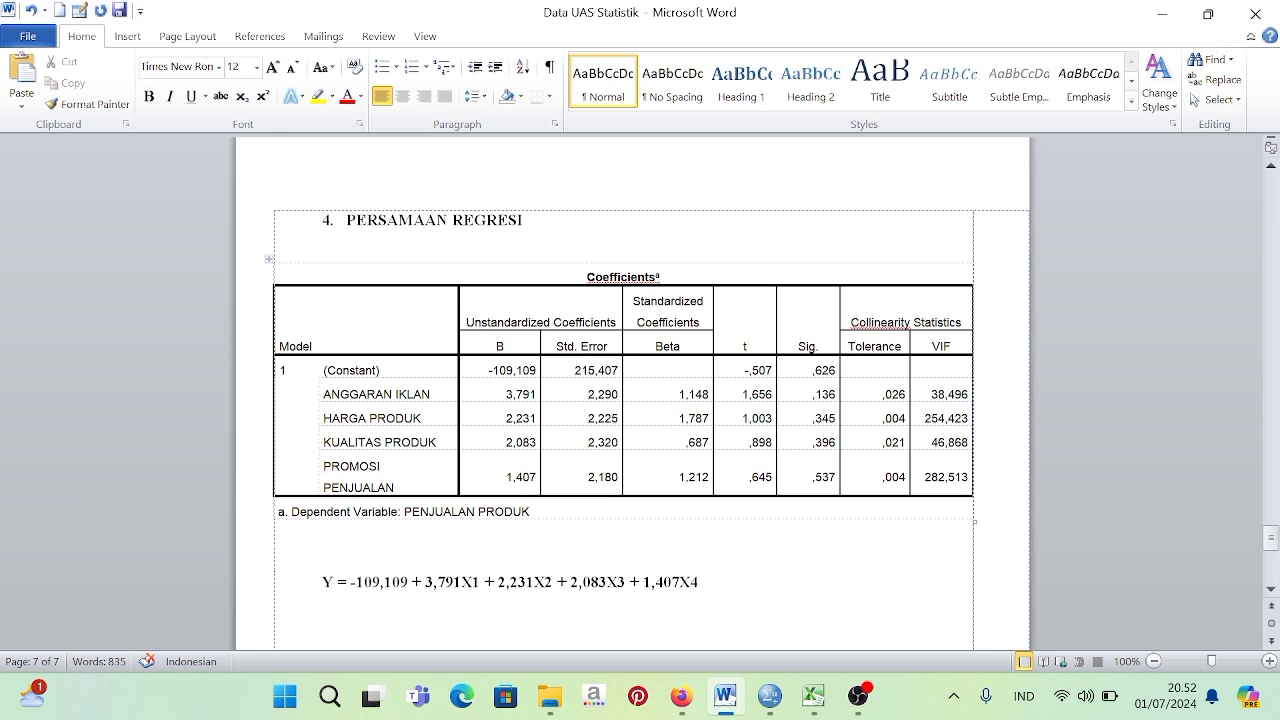
left_click_drag(489, 370, 537, 371)
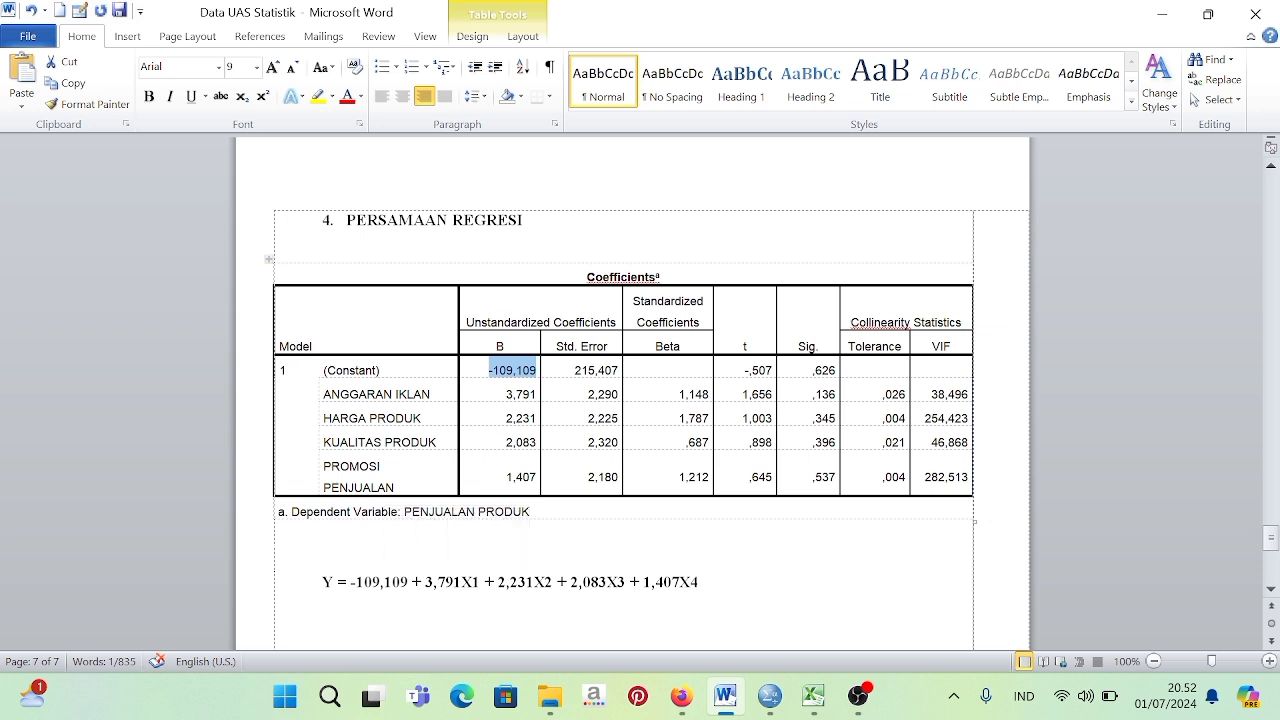
left_click(507, 394)
double_click(507, 394)
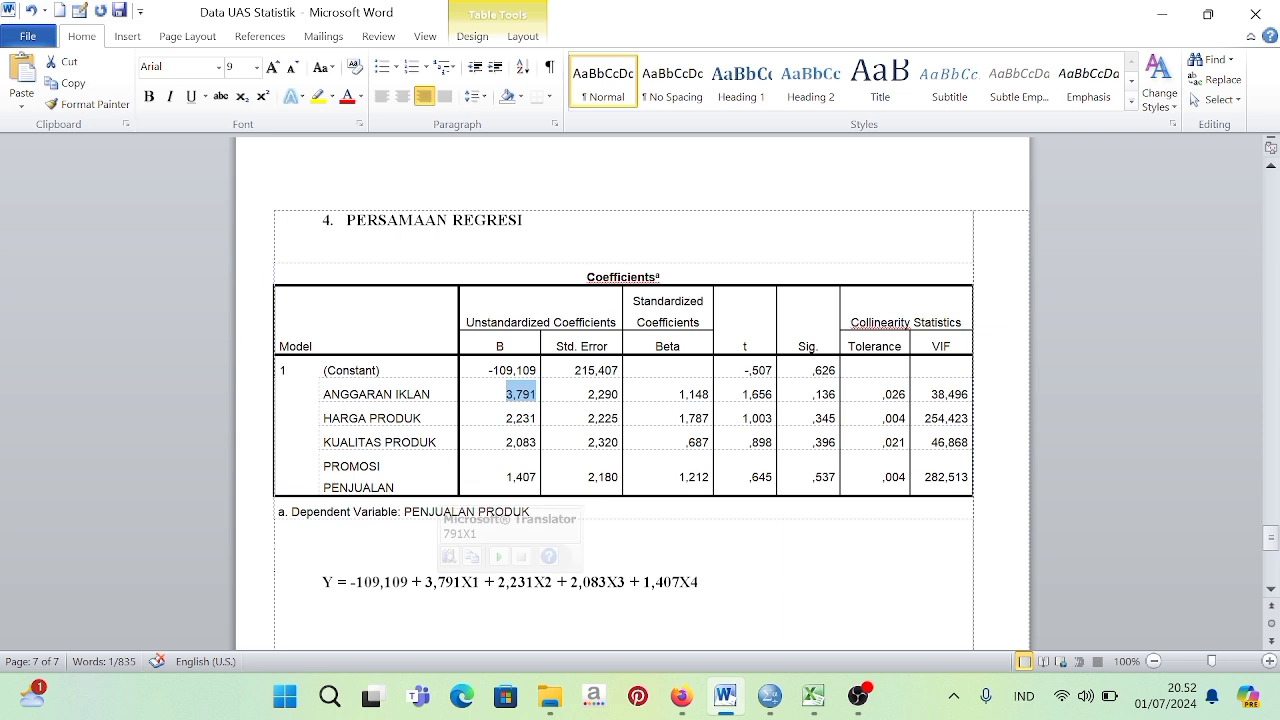
left_click(508, 418)
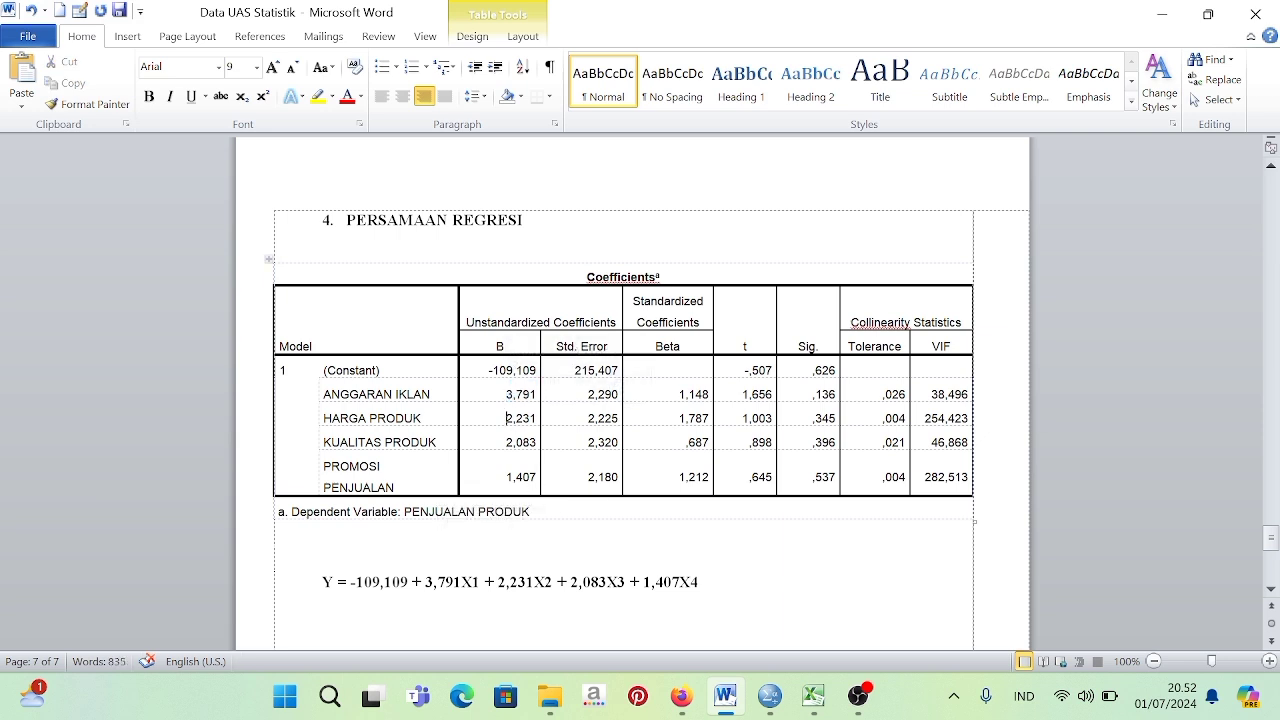
double_click(509, 418)
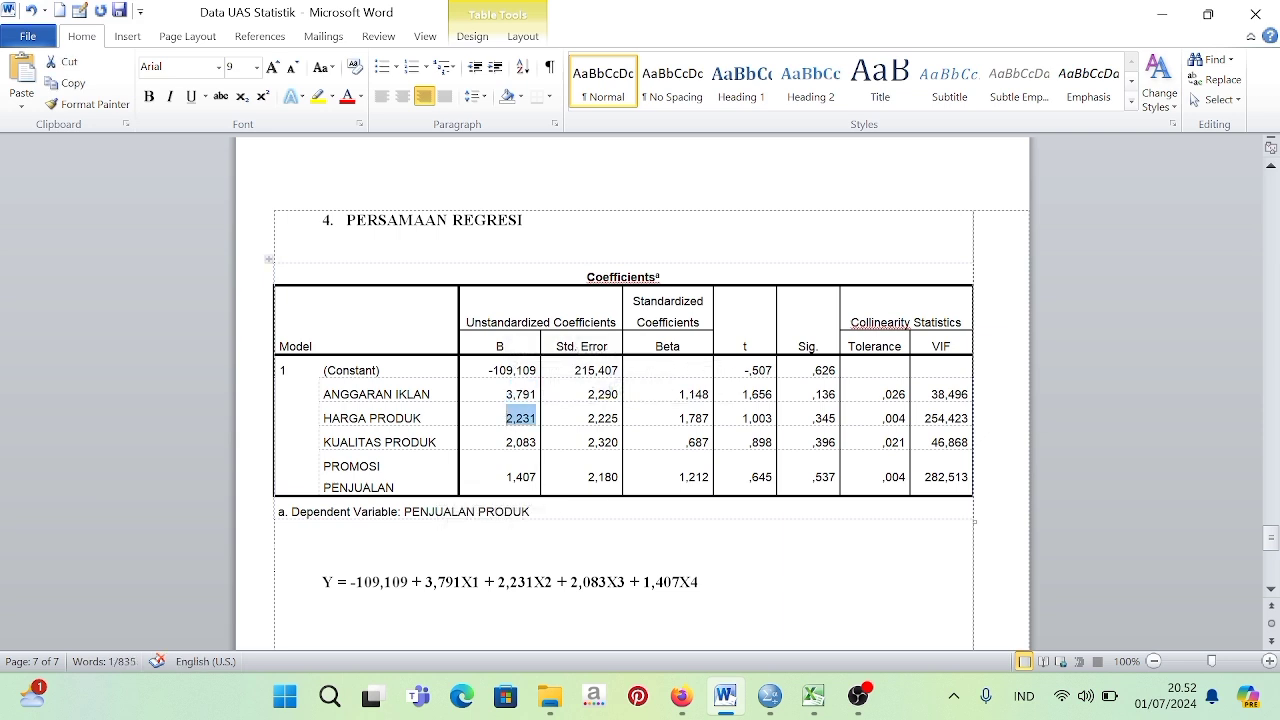
left_click(506, 442)
double_click(506, 442)
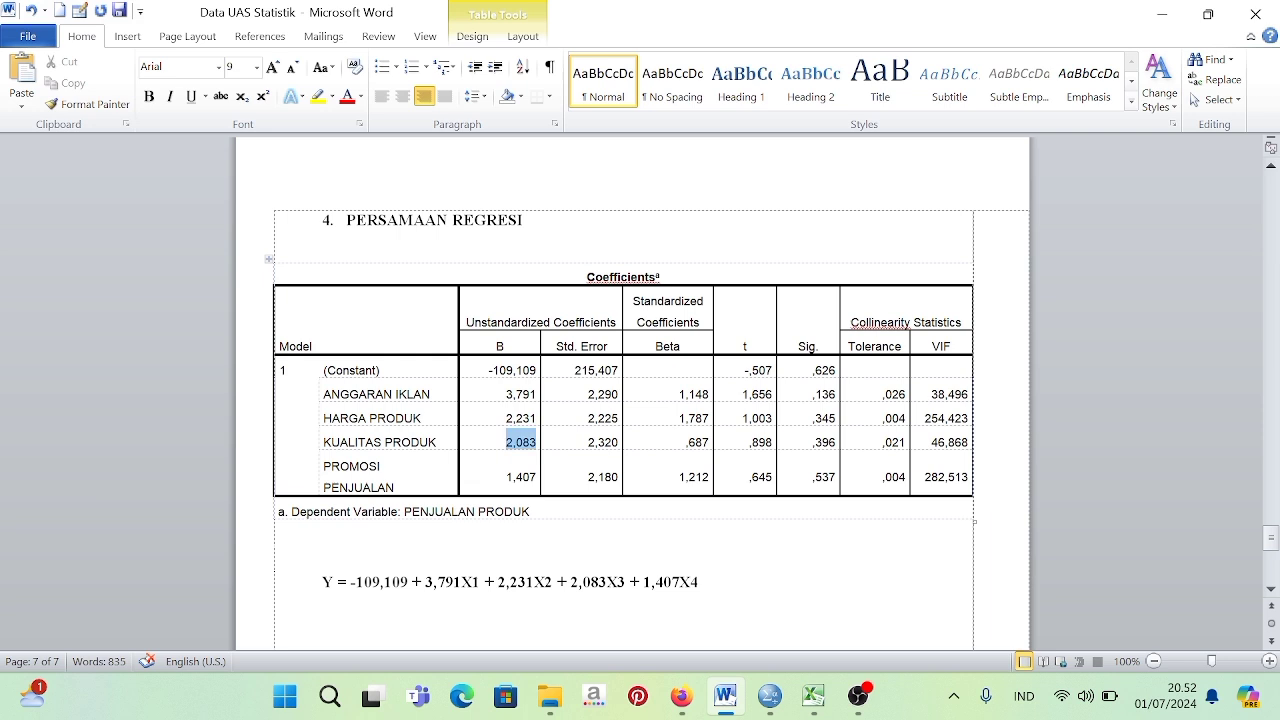
left_click(506, 477)
double_click(506, 477)
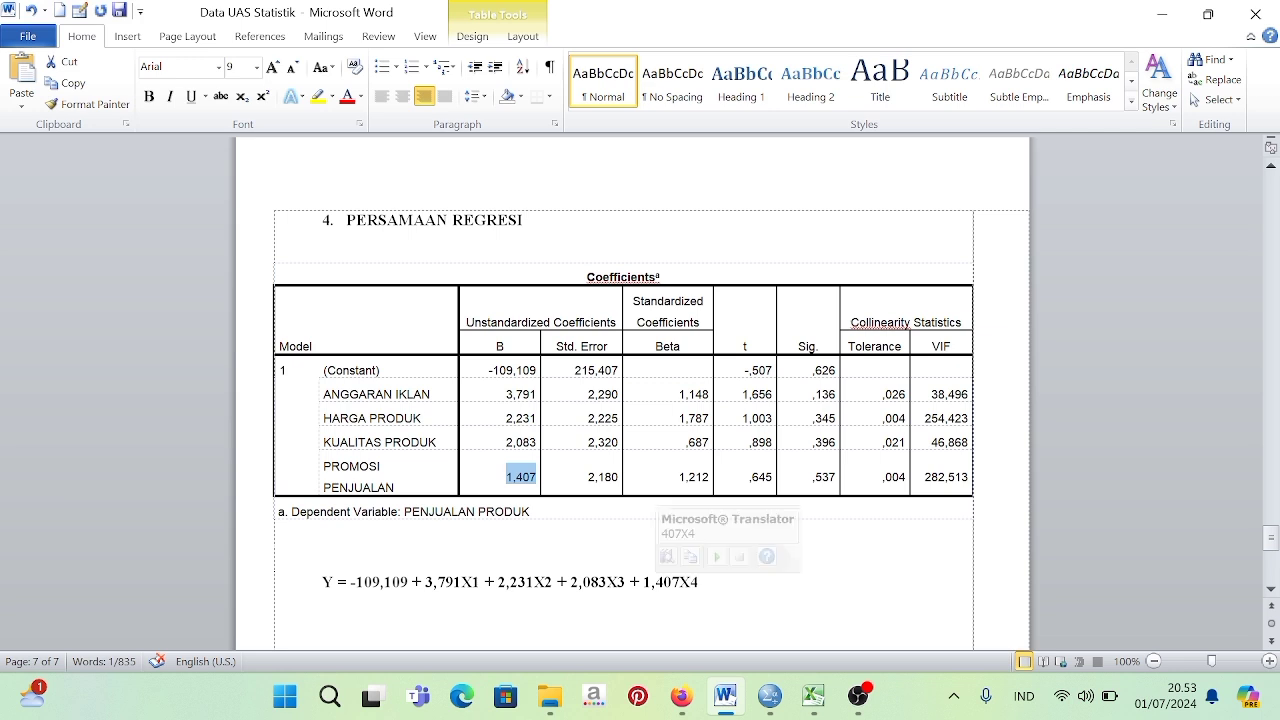
left_click(699, 582)
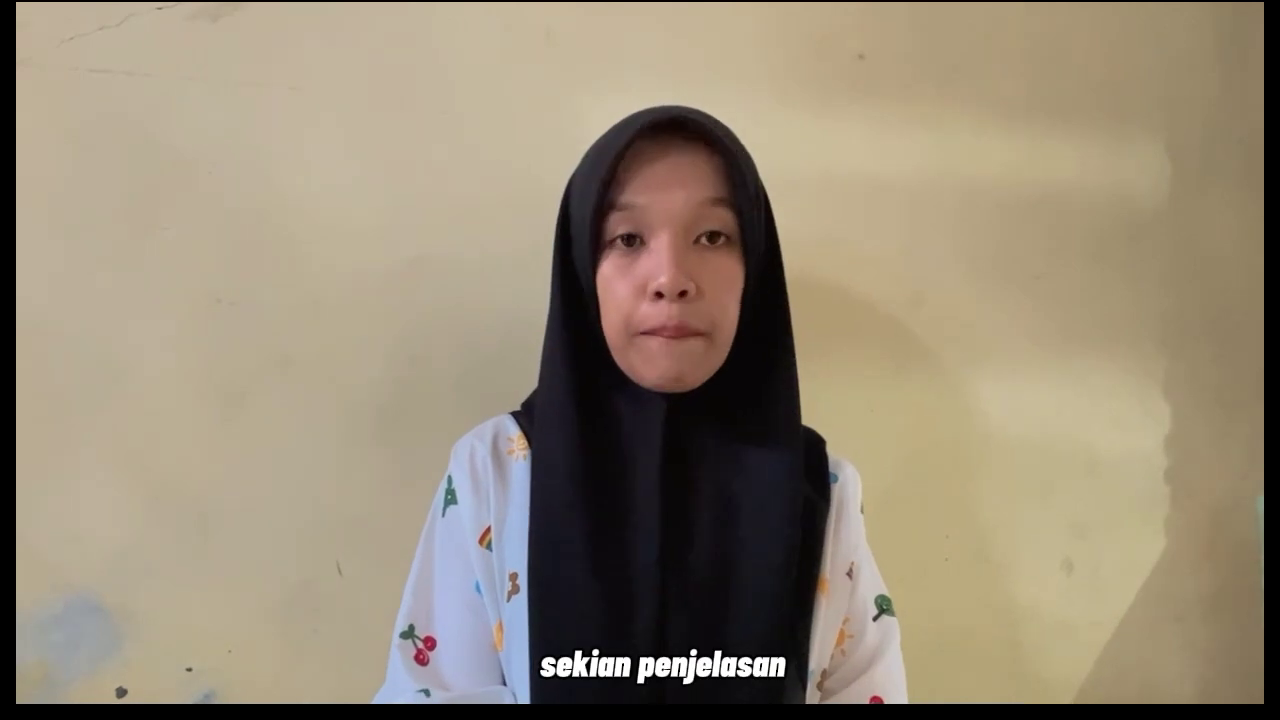